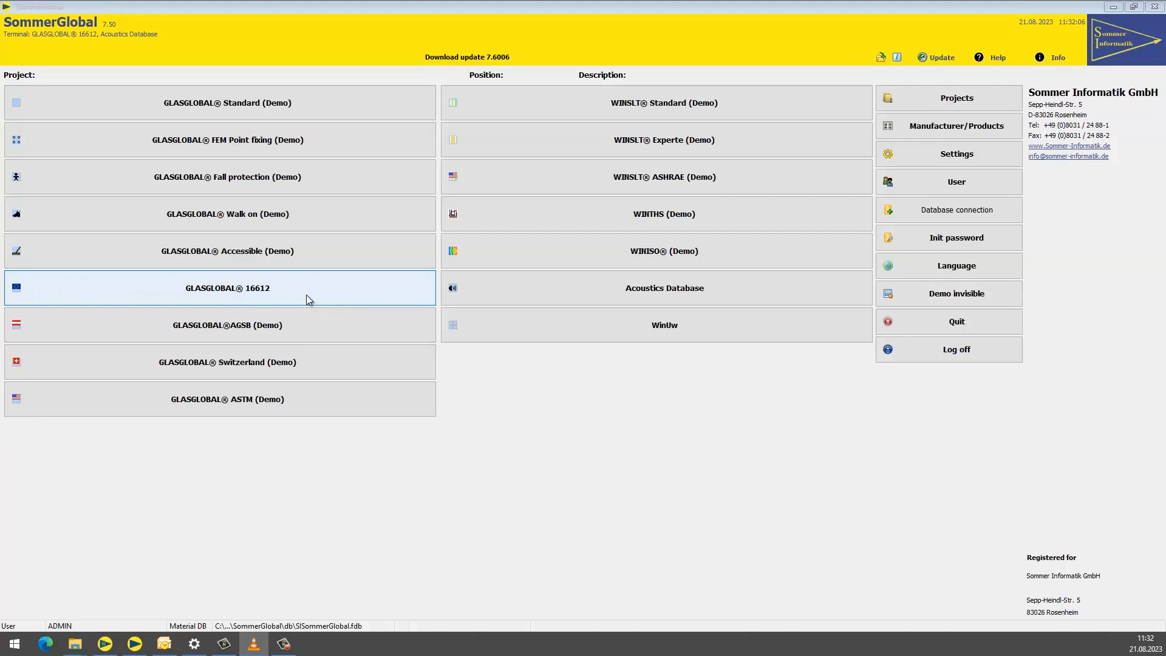
- Open the GLASGLOBAL 16612 module and set the project description to "Vertical 16612 - without bond"
{"action": "left_click", "coordinate": [306, 294]}
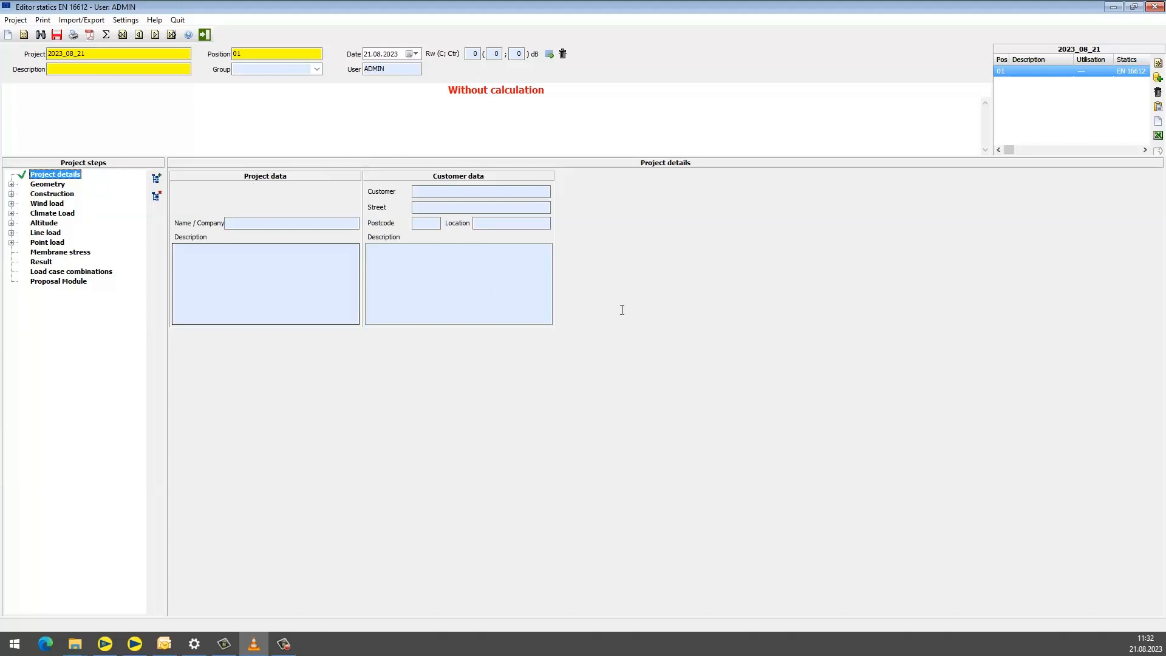
{"action": "left_click", "coordinate": [284, 644]}
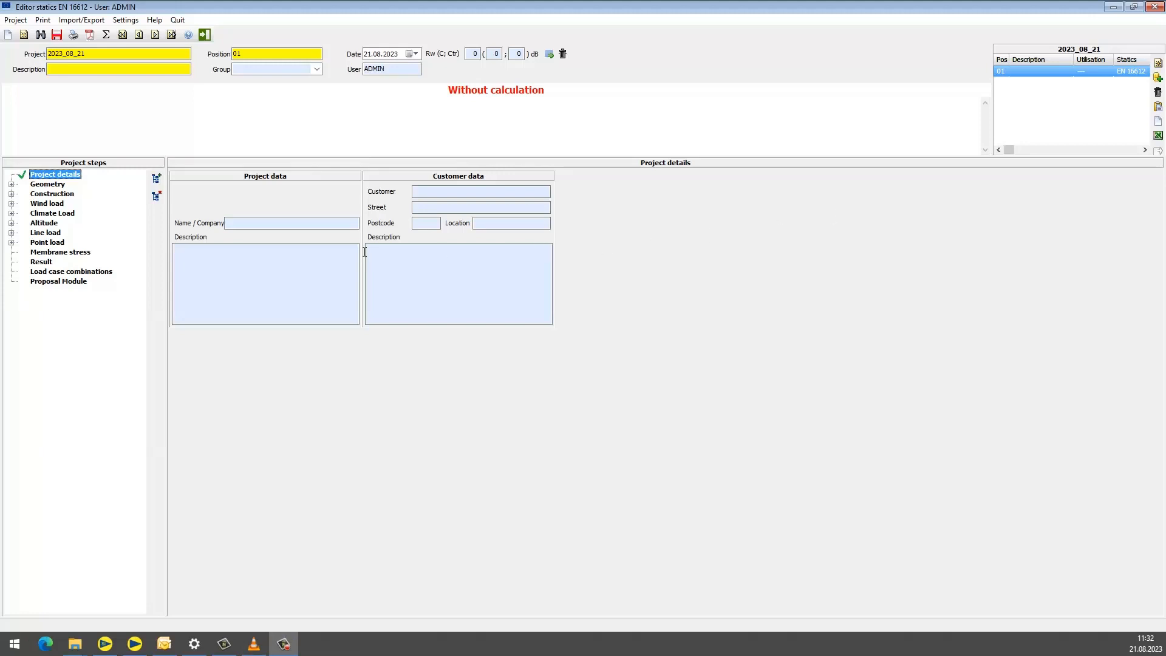
{"action": "left_click", "coordinate": [110, 70]}
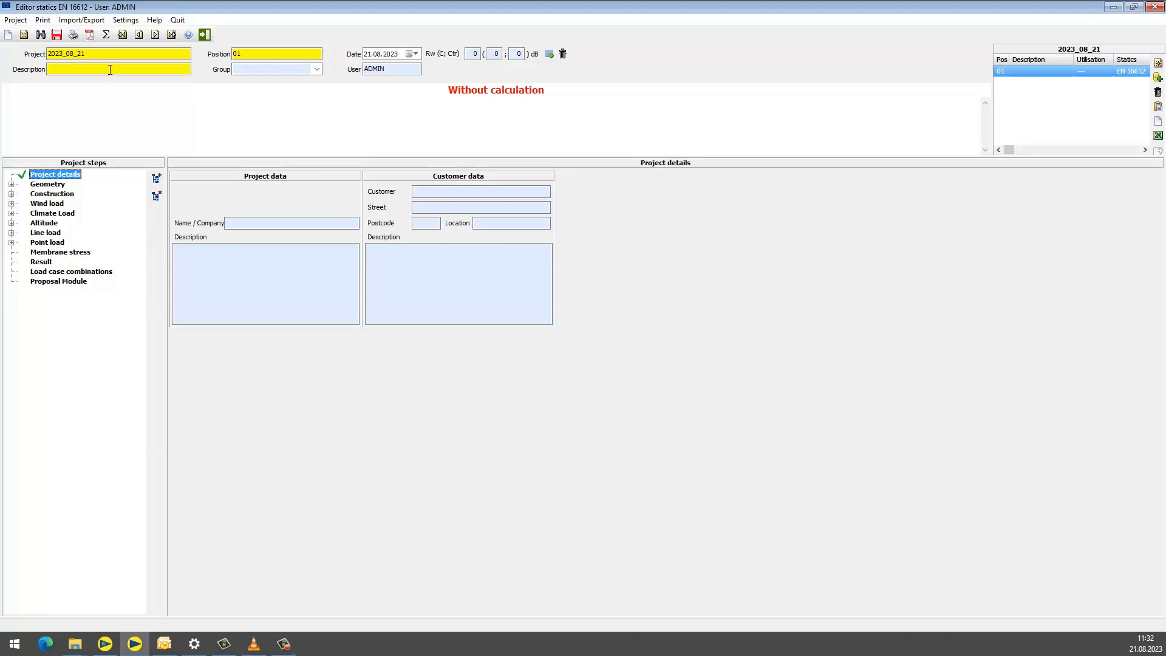
{"action": "left_click", "coordinate": [110, 70]}
{"action": "type", "text": "Vert"}
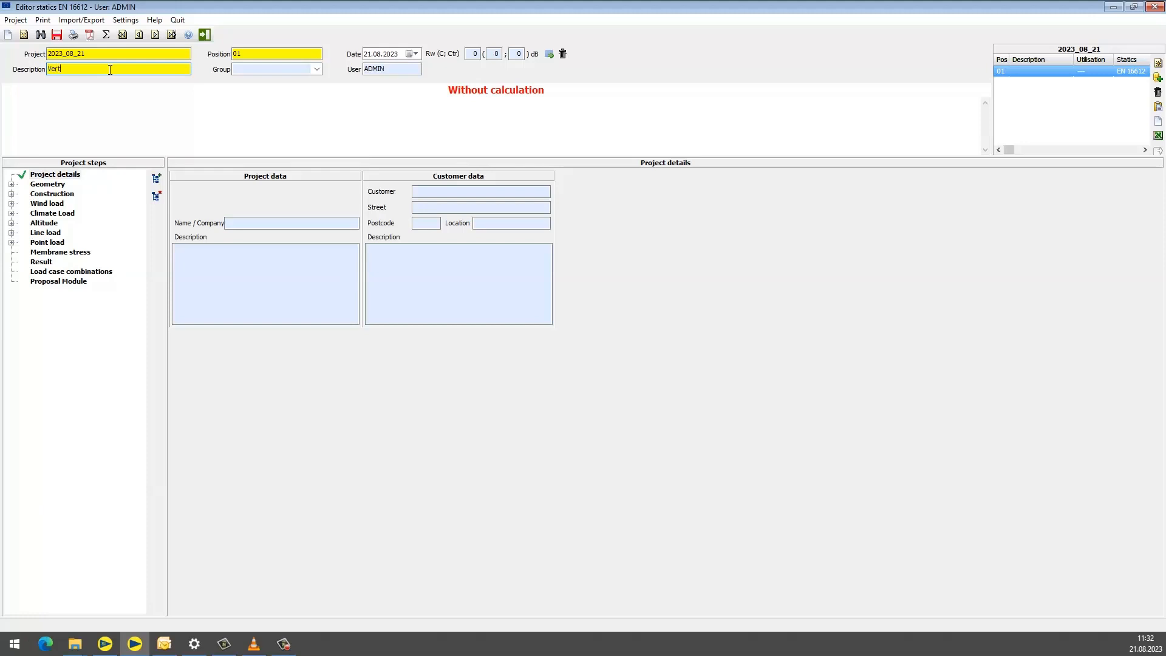
{"action": "type", "text": "ical 16612 - w"}
{"action": "type", "text": "ithout bond"}
{"action": "left_click", "coordinate": [487, 138]}
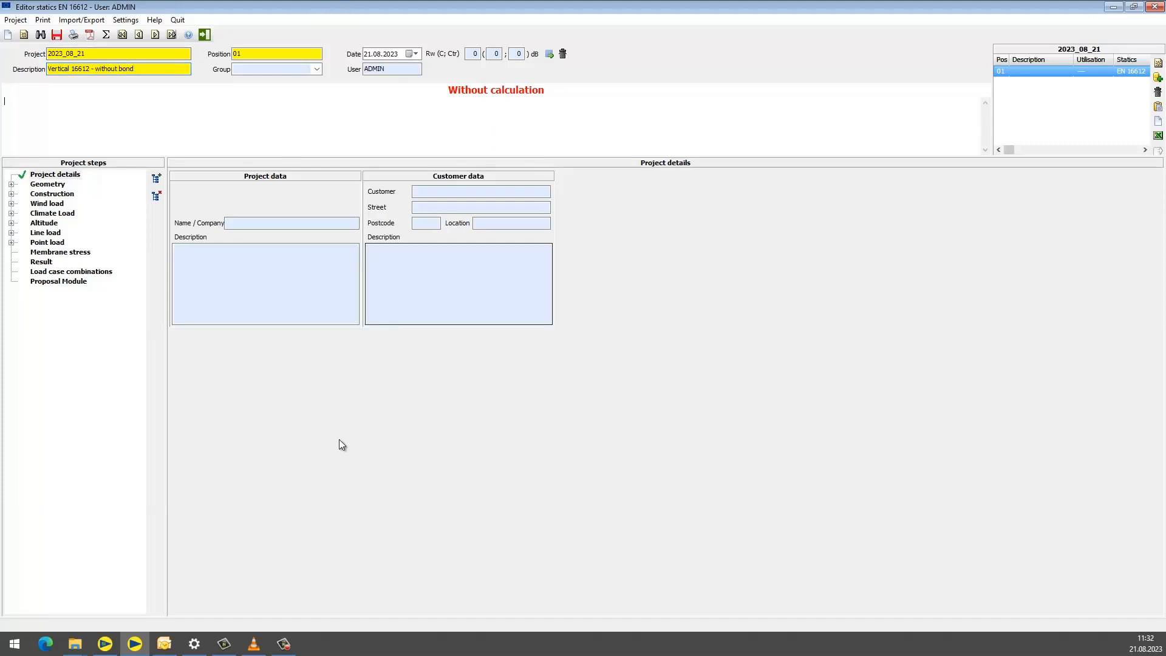
- Set the vertical double glazing's dimensions to 1500 mm width and 1250 mm height in the geometry
{"action": "left_click", "coordinate": [47, 185]}
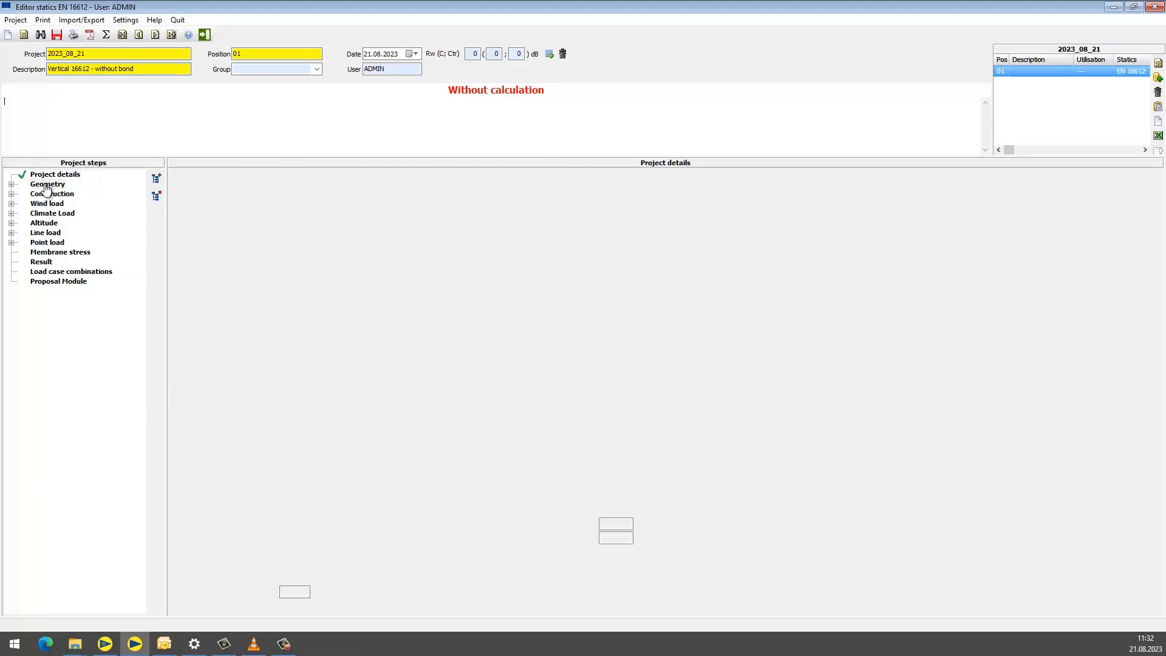
{"action": "left_click", "coordinate": [617, 525]}
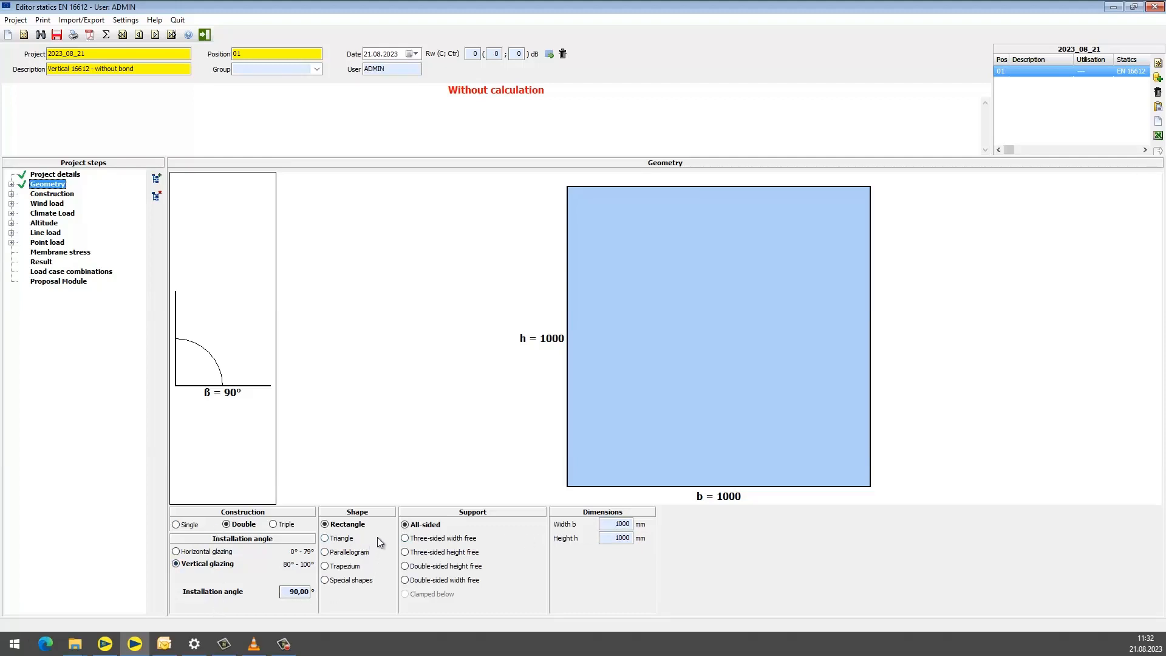
{"action": "left_click", "coordinate": [605, 524]}
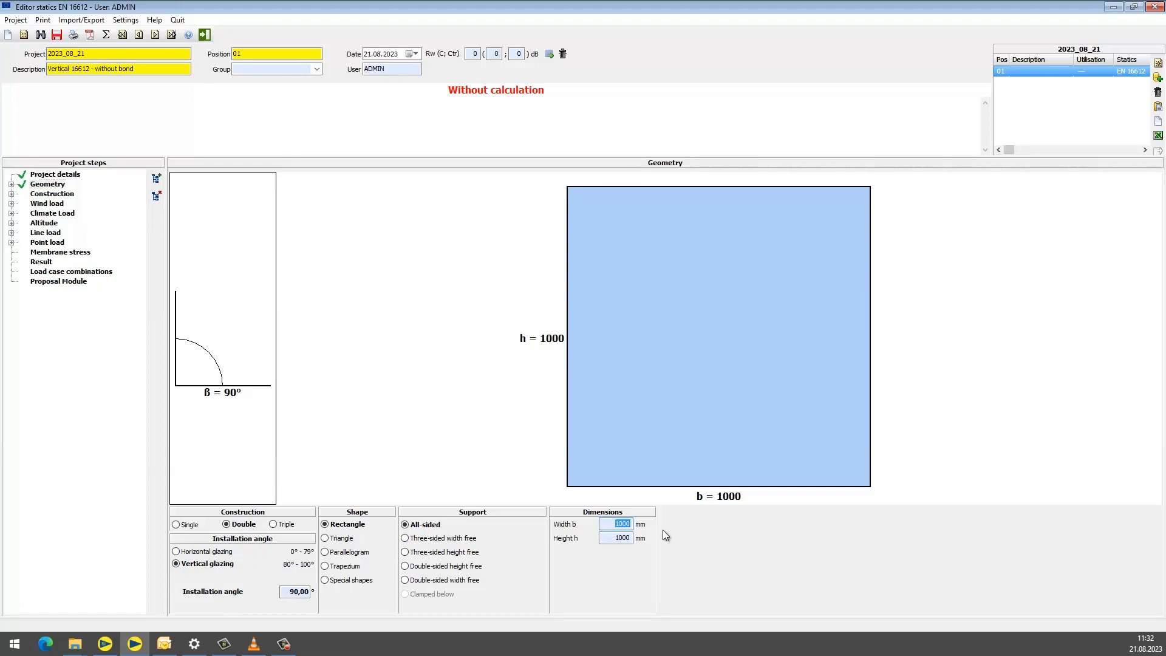
{"action": "type", "text": "1500"}
{"action": "left_click", "coordinate": [610, 540]}
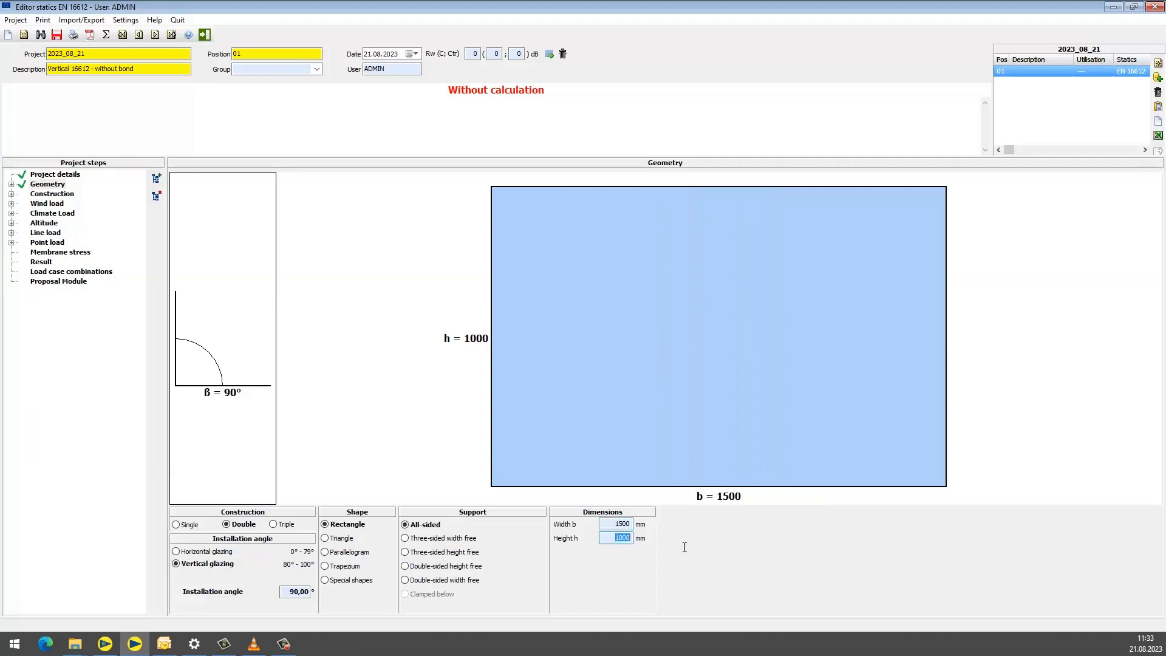
{"action": "type", "text": "1250"}
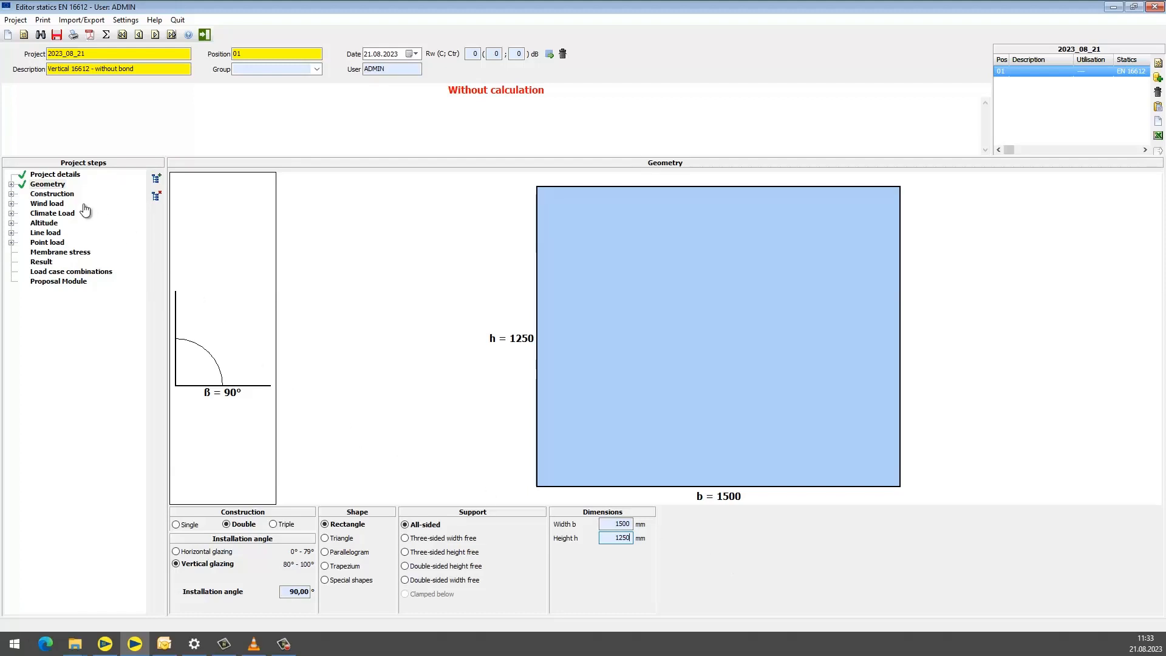
- Change the inside pane of the construction to symmetric LSG made of two 4 mm annealed panes with a 0,76 mm PVB interlayer
{"action": "left_click", "coordinate": [61, 185]}
{"action": "left_click", "coordinate": [62, 194]}
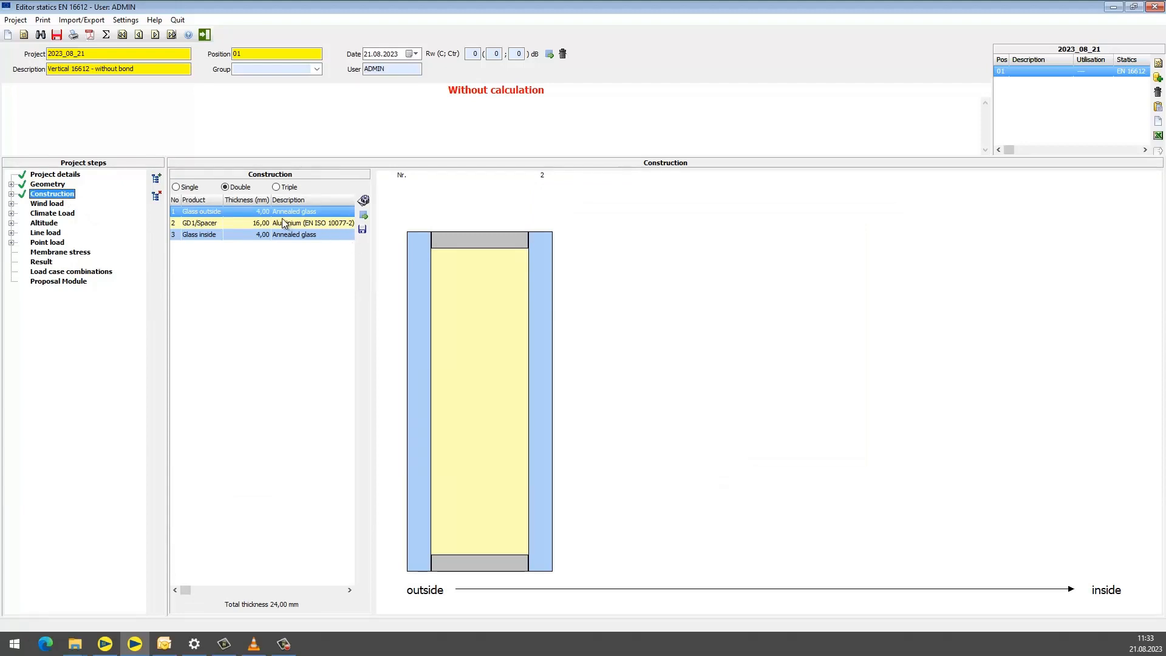
{"action": "left_click", "coordinate": [426, 290]}
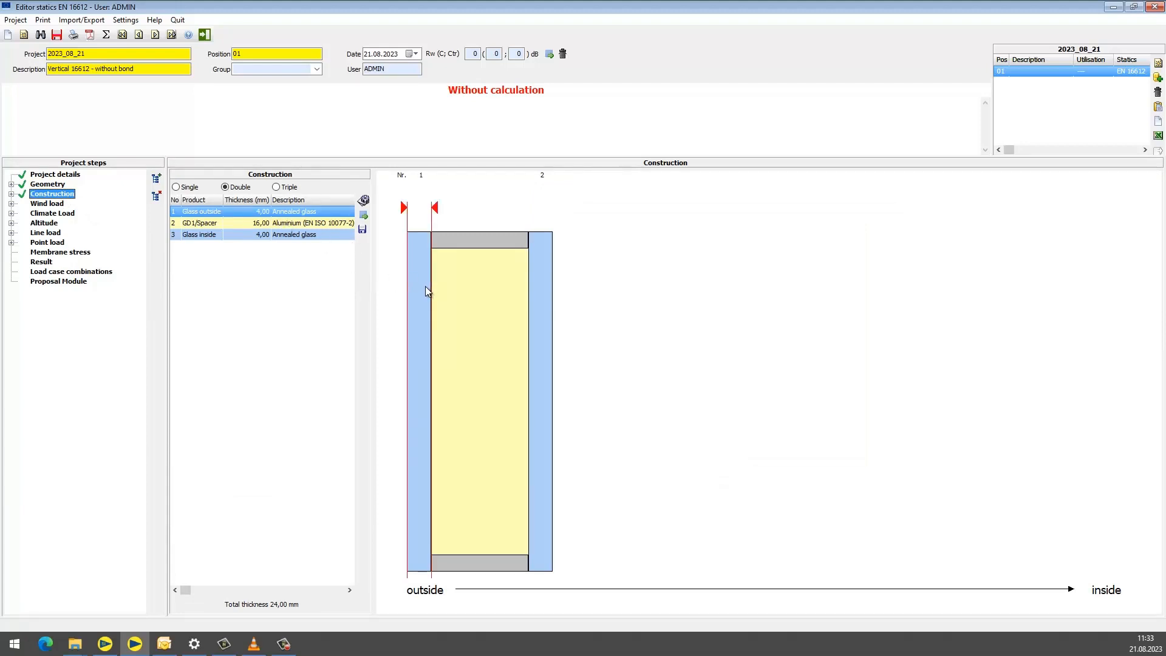
{"action": "left_click", "coordinate": [538, 308]}
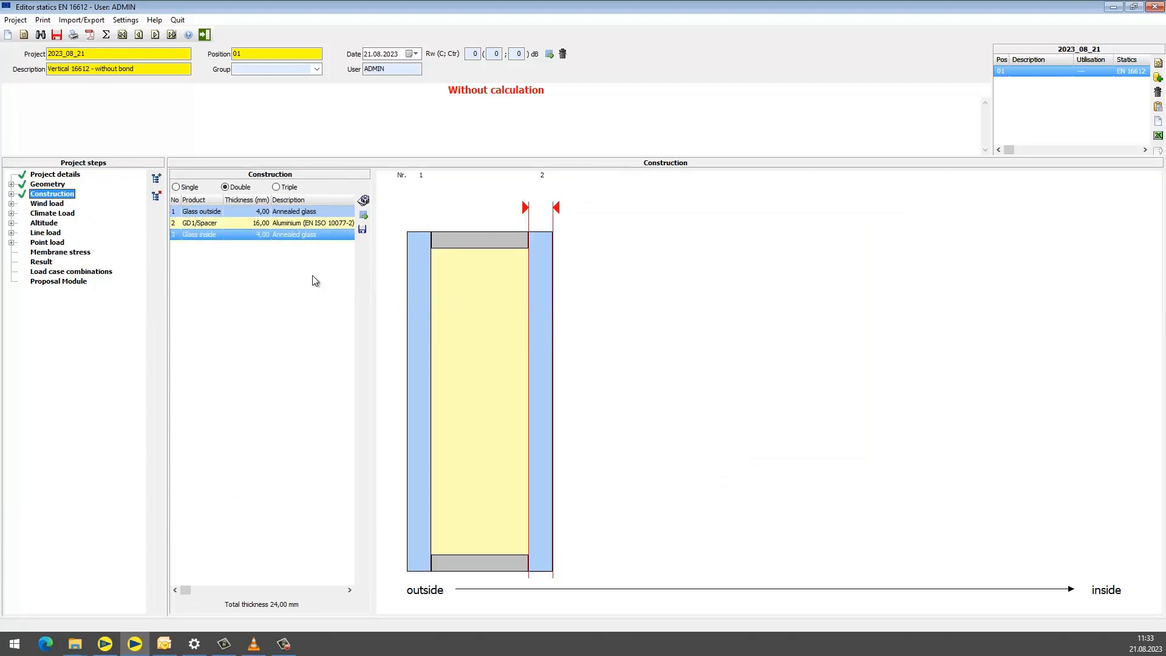
{"action": "double_click", "coordinate": [536, 297]}
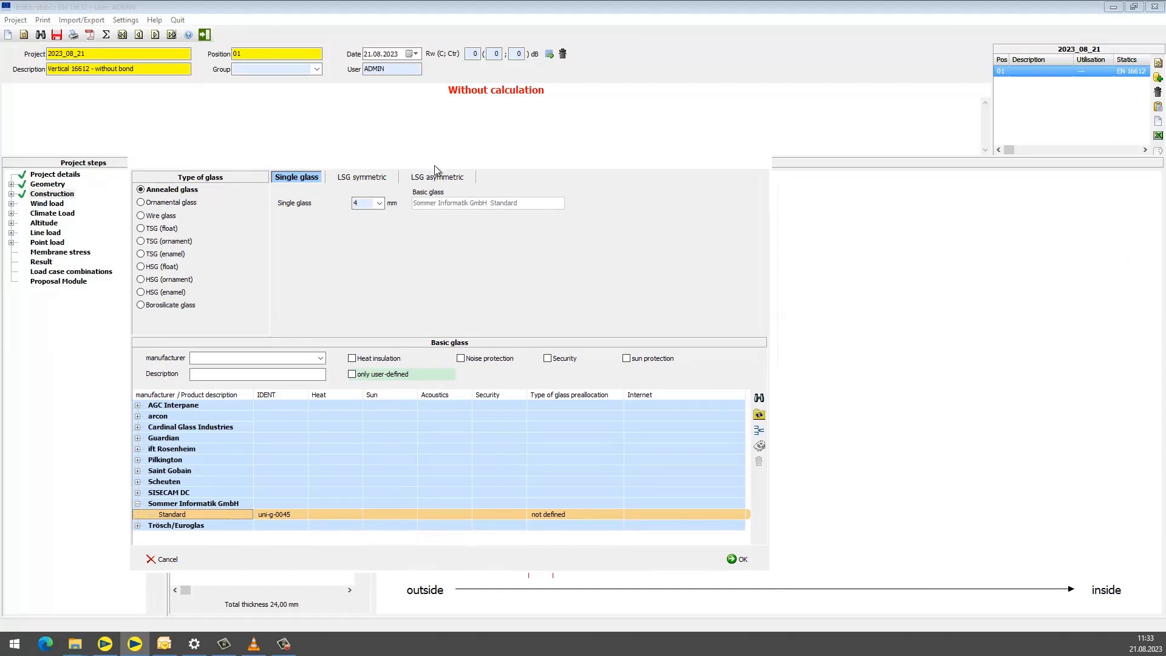
{"action": "left_click_drag", "start_coordinate": [493, 165], "coordinate": [544, 147]}
{"action": "left_click", "coordinate": [412, 167]}
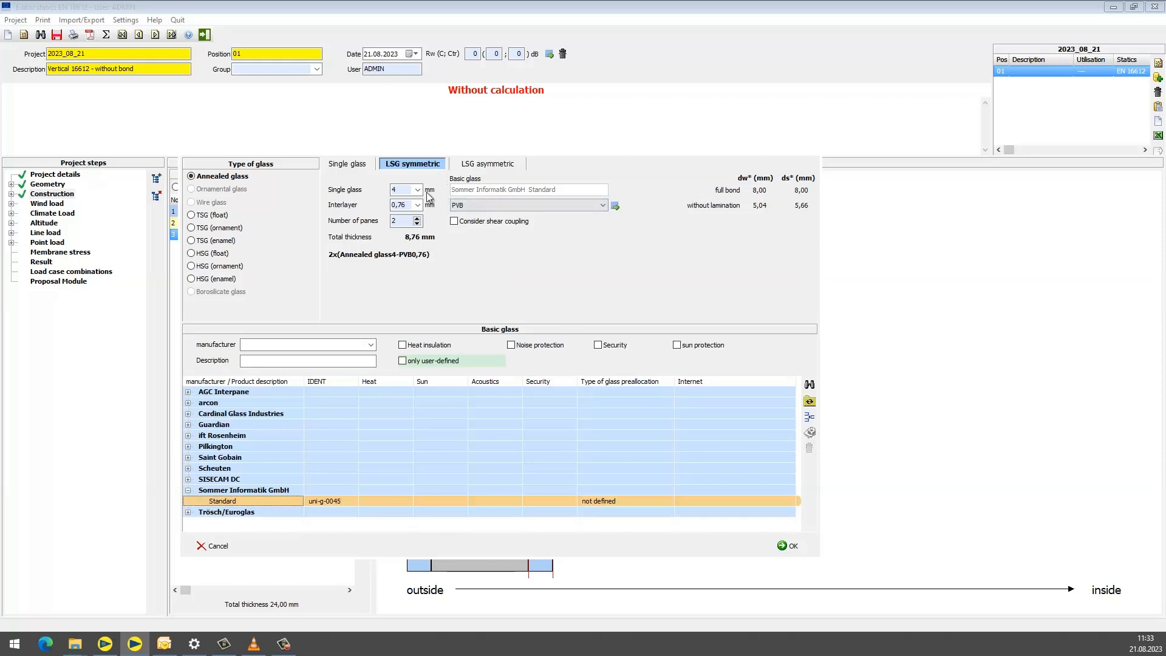
{"action": "left_click", "coordinate": [778, 544]}
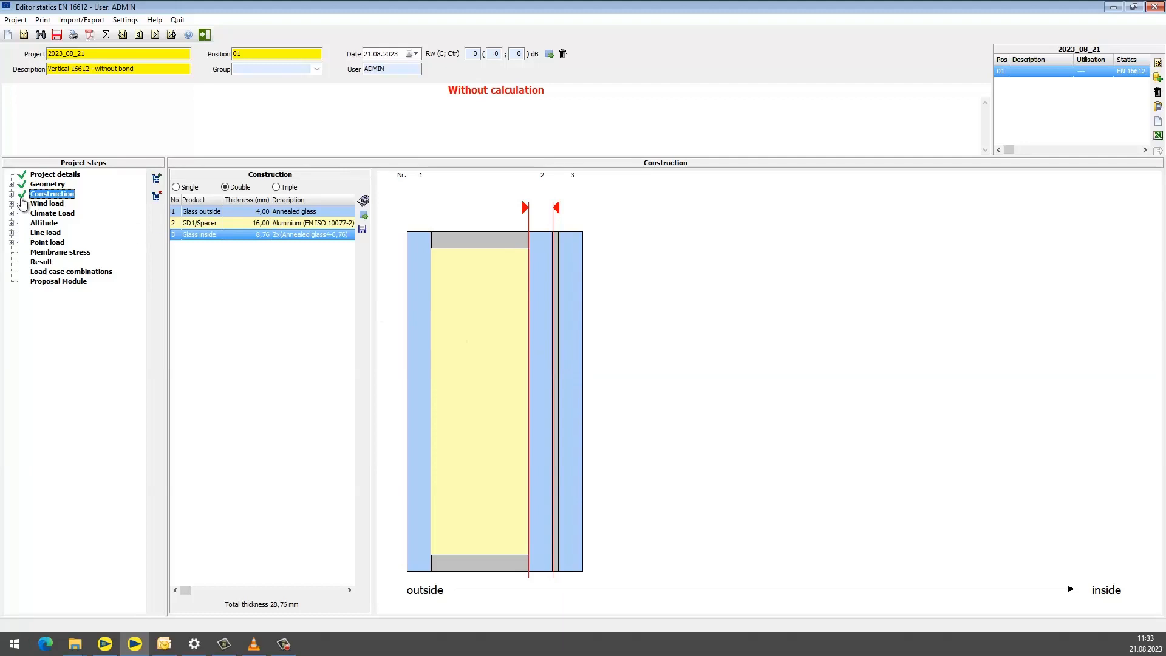
- Look at the wind load settings and the load durations available for them
{"action": "left_click", "coordinate": [43, 204]}
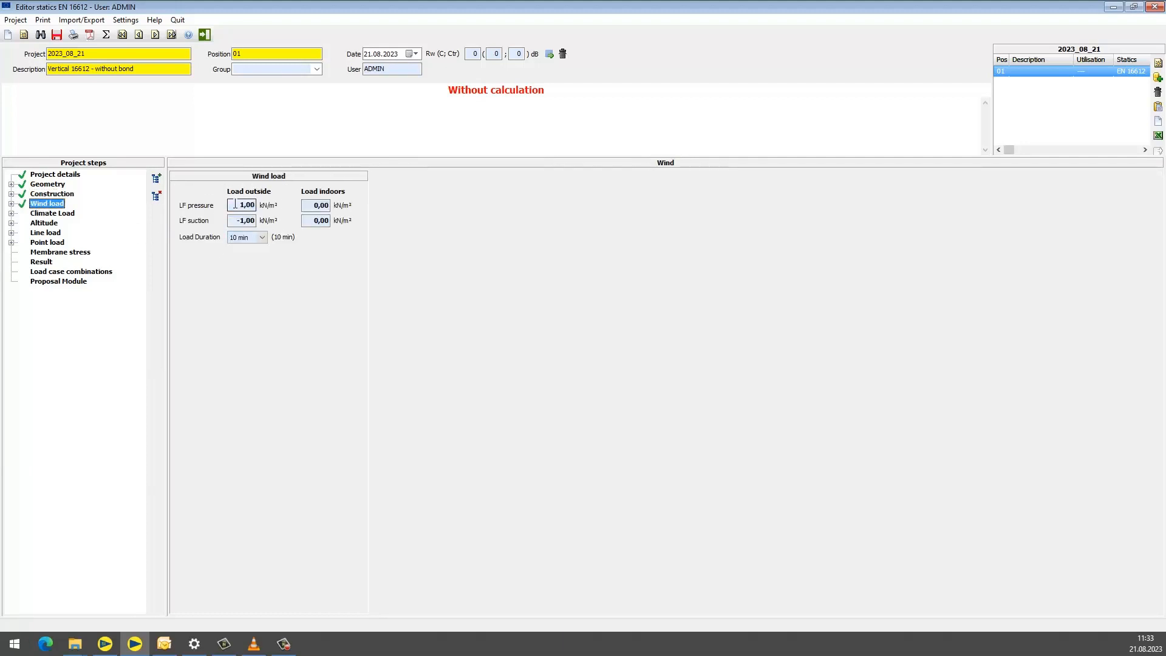
{"action": "left_click", "coordinate": [240, 238]}
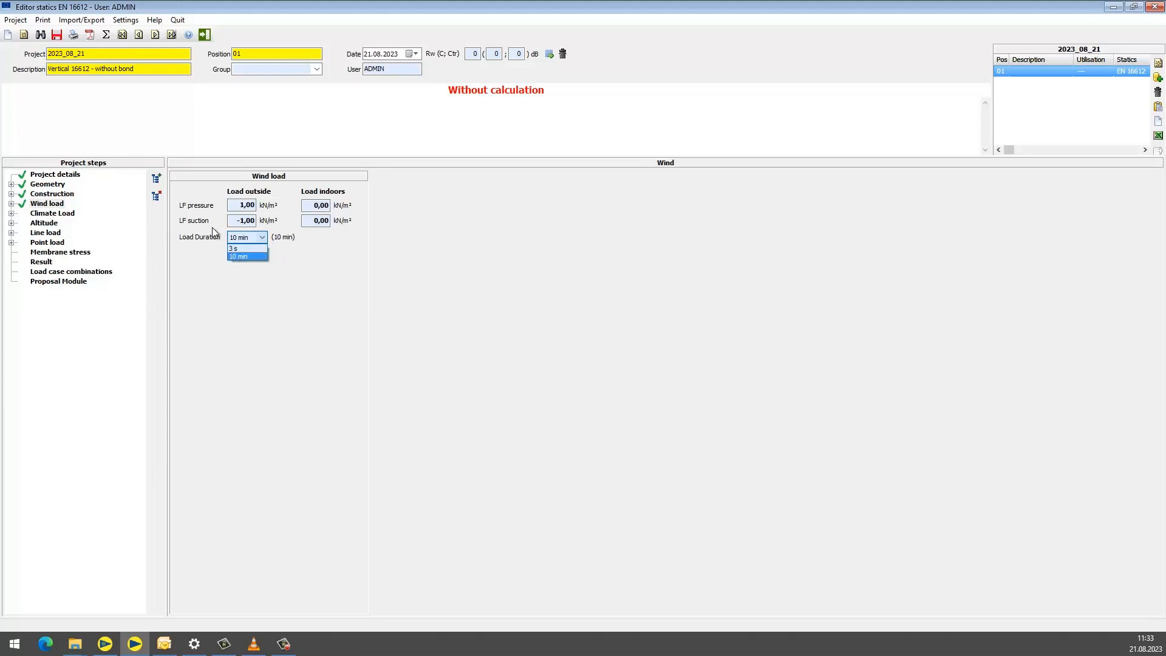
{"action": "left_click", "coordinate": [254, 281]}
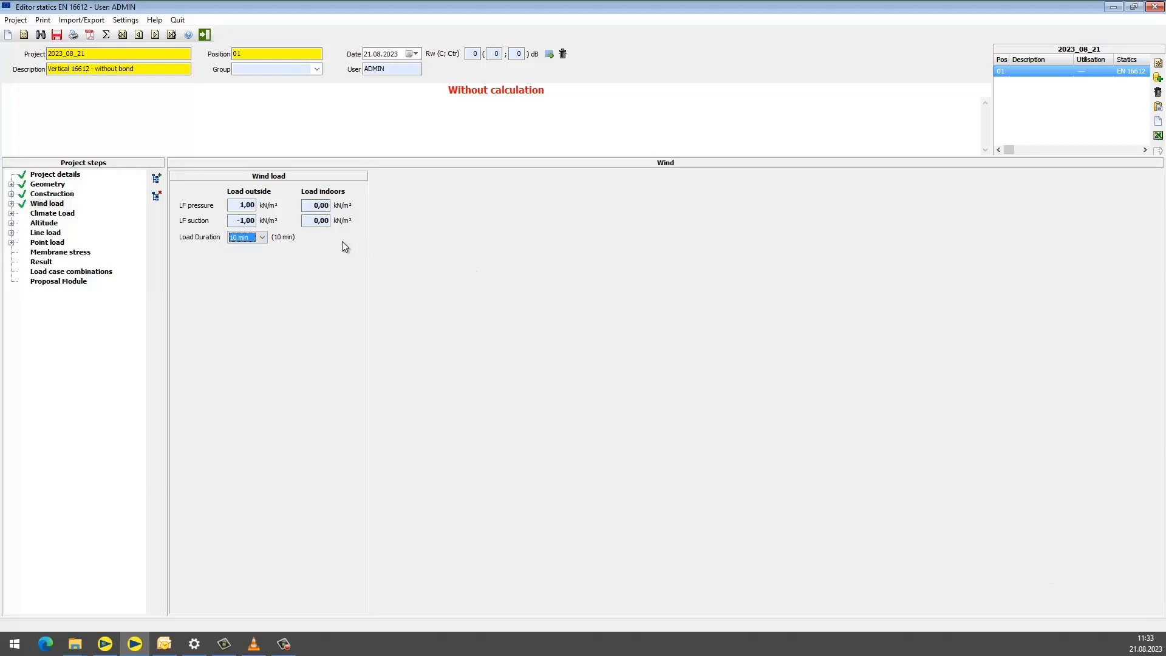
{"action": "left_click", "coordinate": [263, 237]}
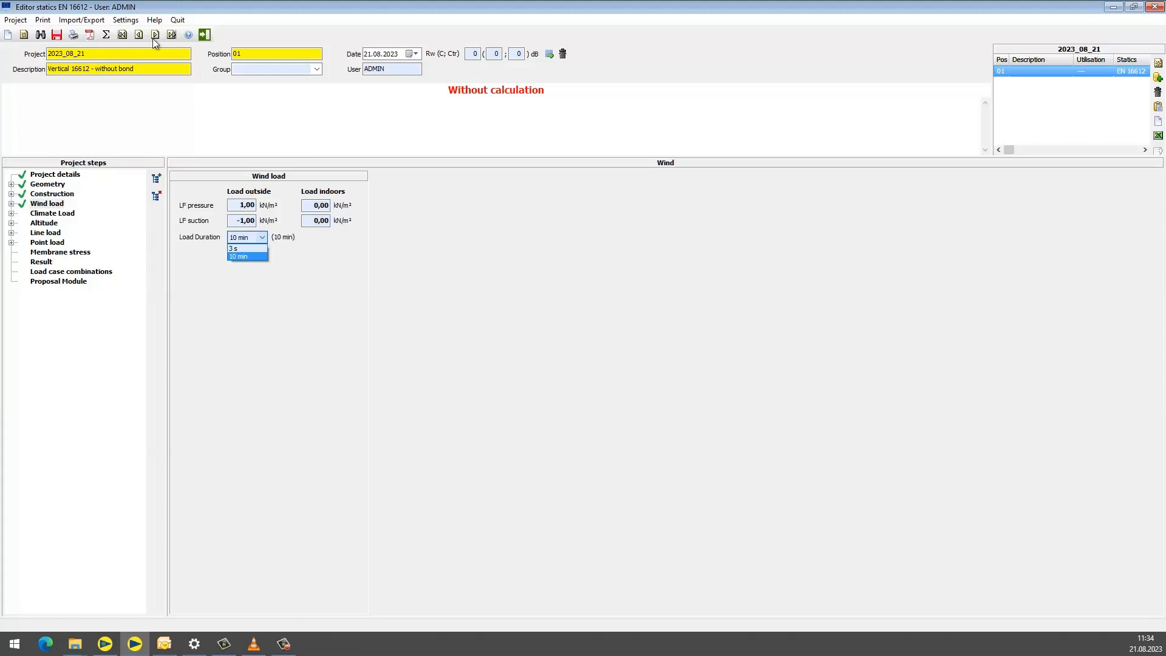
- Open the default settings and check the k mod coefficients for the 10 min and 3 s wind loads
{"action": "left_click", "coordinate": [128, 22]}
{"action": "left_click", "coordinate": [128, 21]}
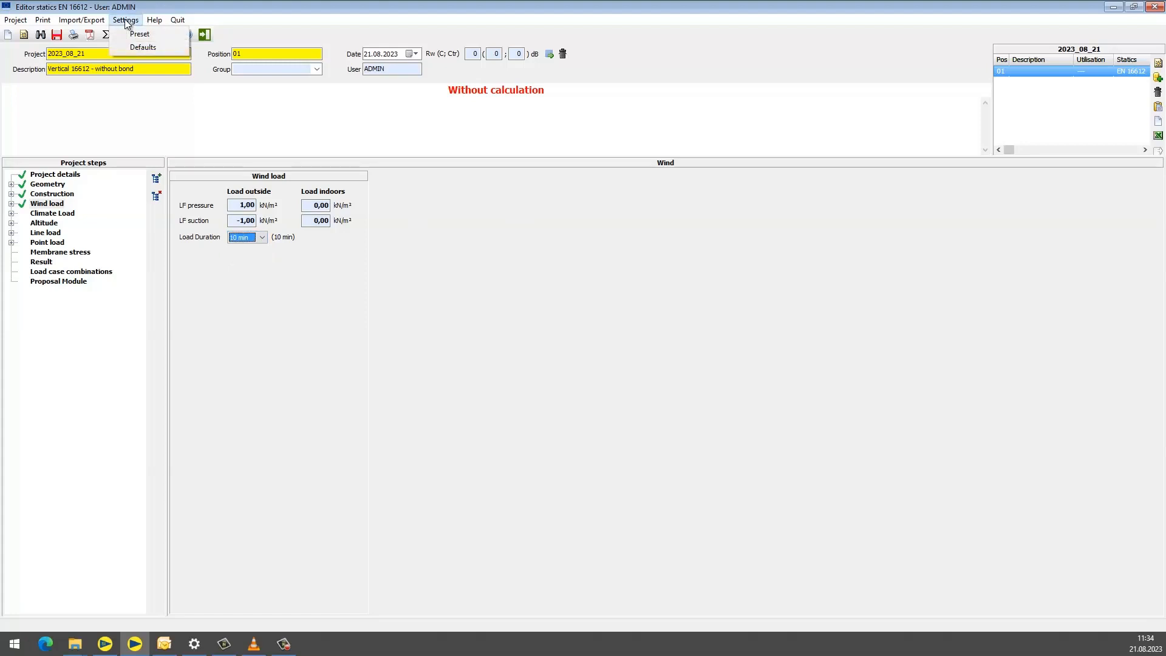
{"action": "left_click", "coordinate": [139, 48]}
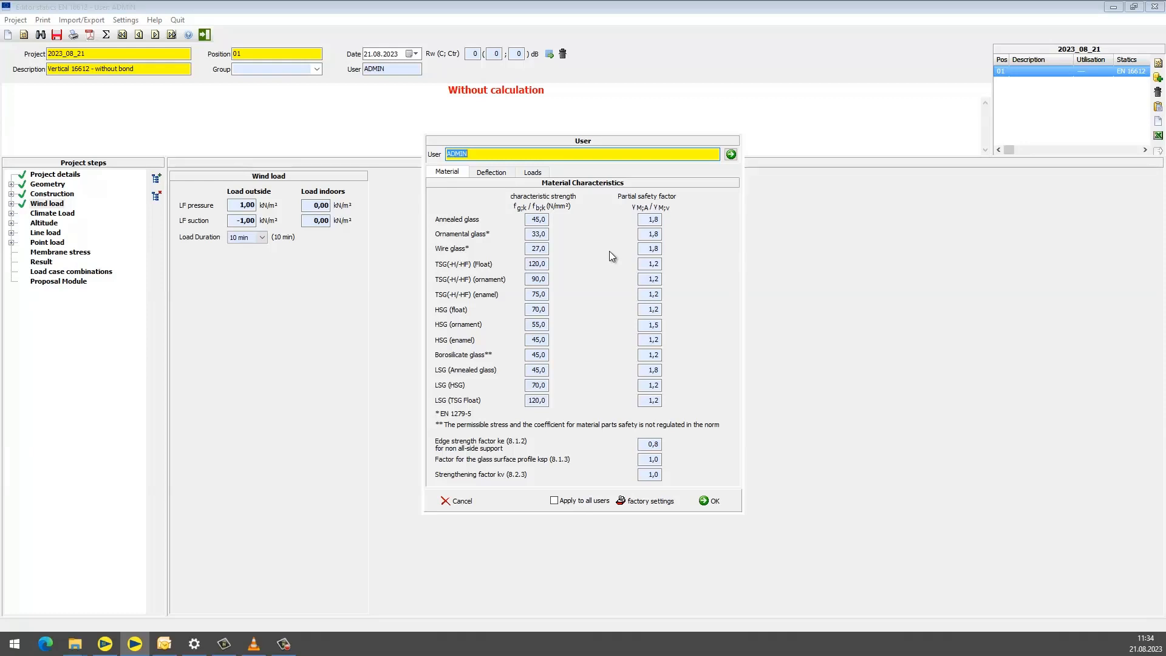
{"action": "left_click", "coordinate": [541, 174]}
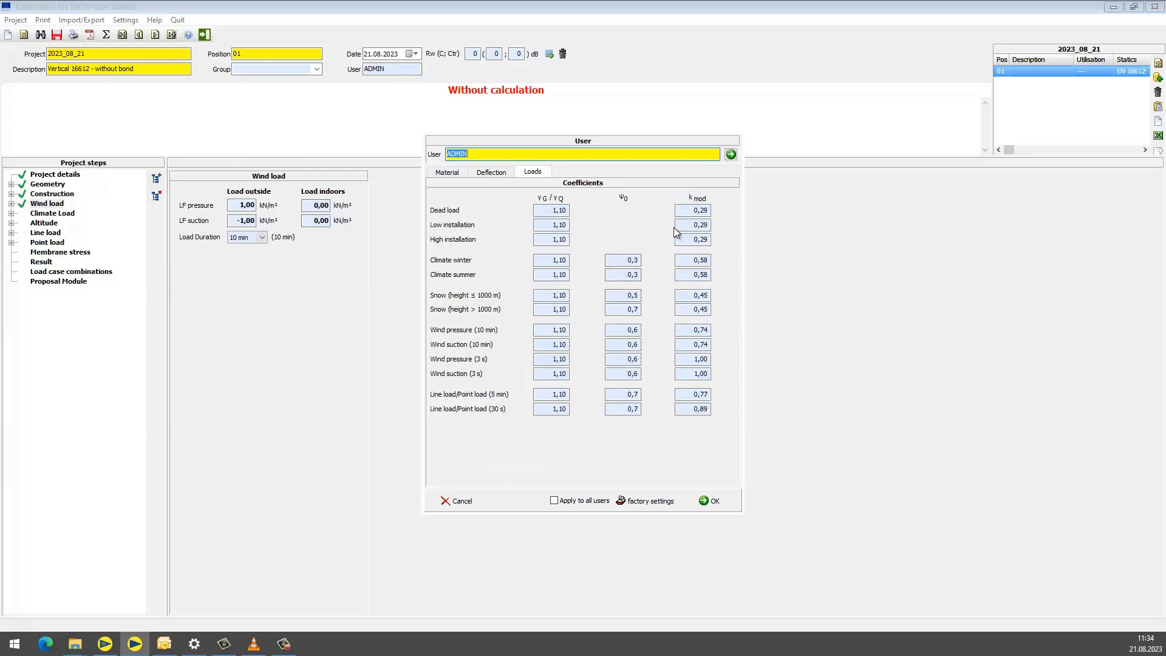
{"action": "left_click", "coordinate": [699, 330]}
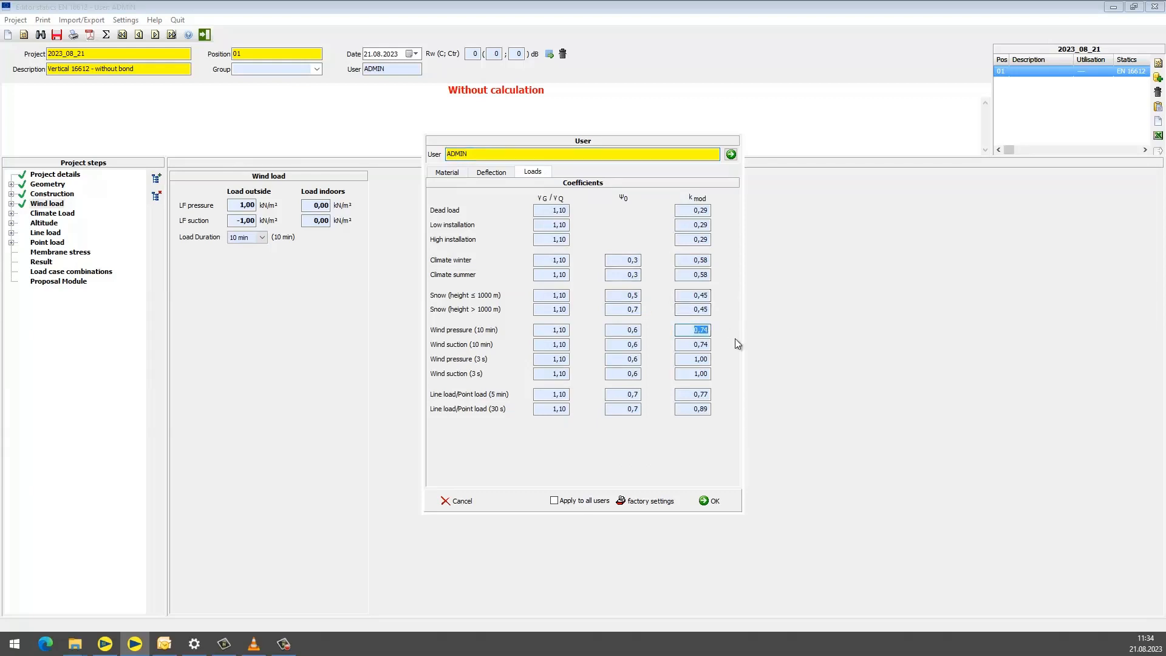
{"action": "left_click", "coordinate": [695, 359]}
{"action": "left_click", "coordinate": [708, 374]}
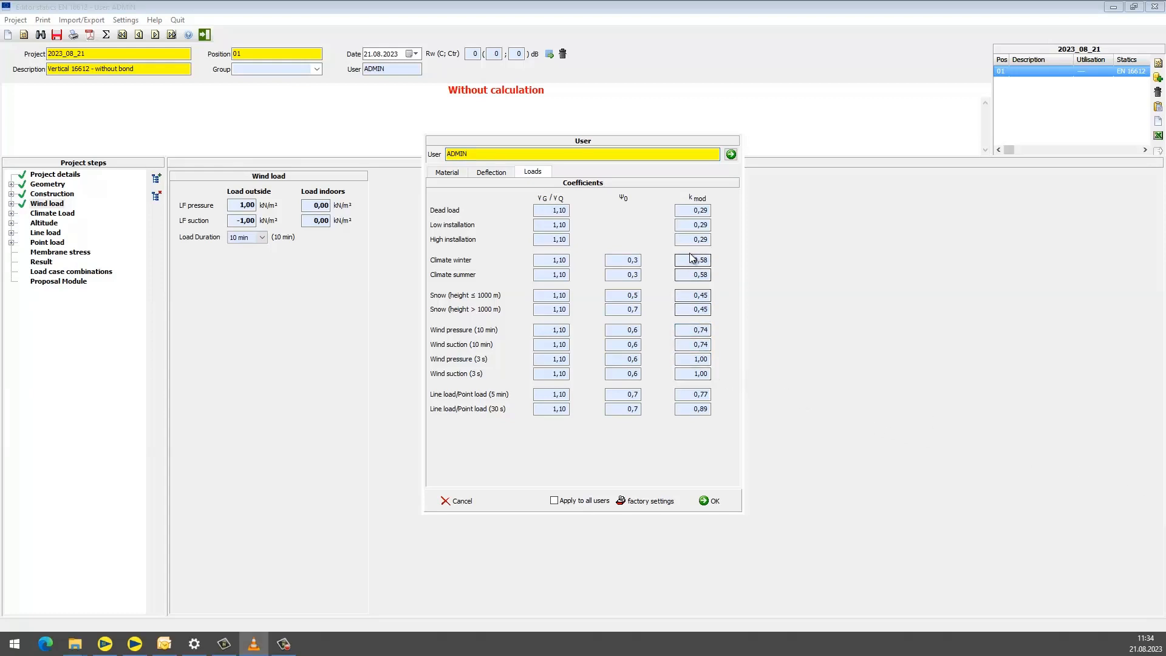
- Review the snow, wind and line/point load coefficients in the default settings and accept the dialog
{"action": "left_click", "coordinate": [694, 295]}
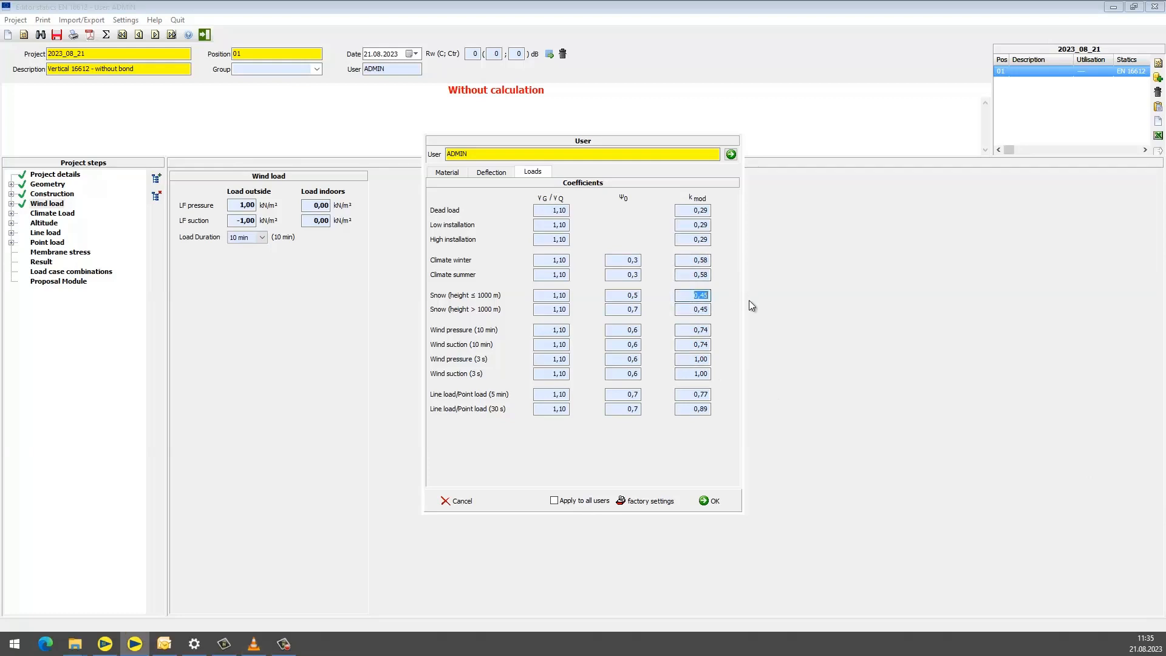
{"action": "key", "text": "Tab"}
{"action": "left_click", "coordinate": [618, 307]}
{"action": "left_click", "coordinate": [633, 296]}
{"action": "left_click", "coordinate": [693, 330]}
{"action": "type", "text": "4"}
{"action": "double_click", "coordinate": [554, 393]}
{"action": "double_click", "coordinate": [699, 395]}
{"action": "double_click", "coordinate": [698, 409]}
{"action": "left_click", "coordinate": [710, 500]}
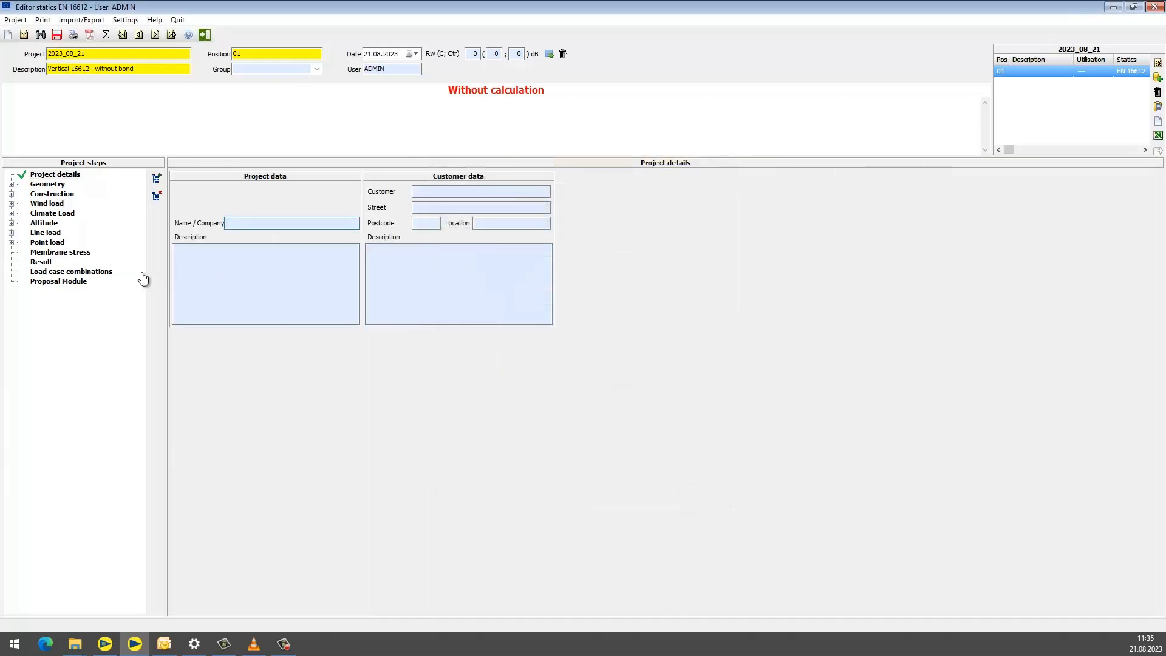
- Revisit the geometry and construction, and set the outside wind load to 0,46 kN/m² pressure and -0,65 kN/m² suction
{"action": "left_click", "coordinate": [54, 185]}
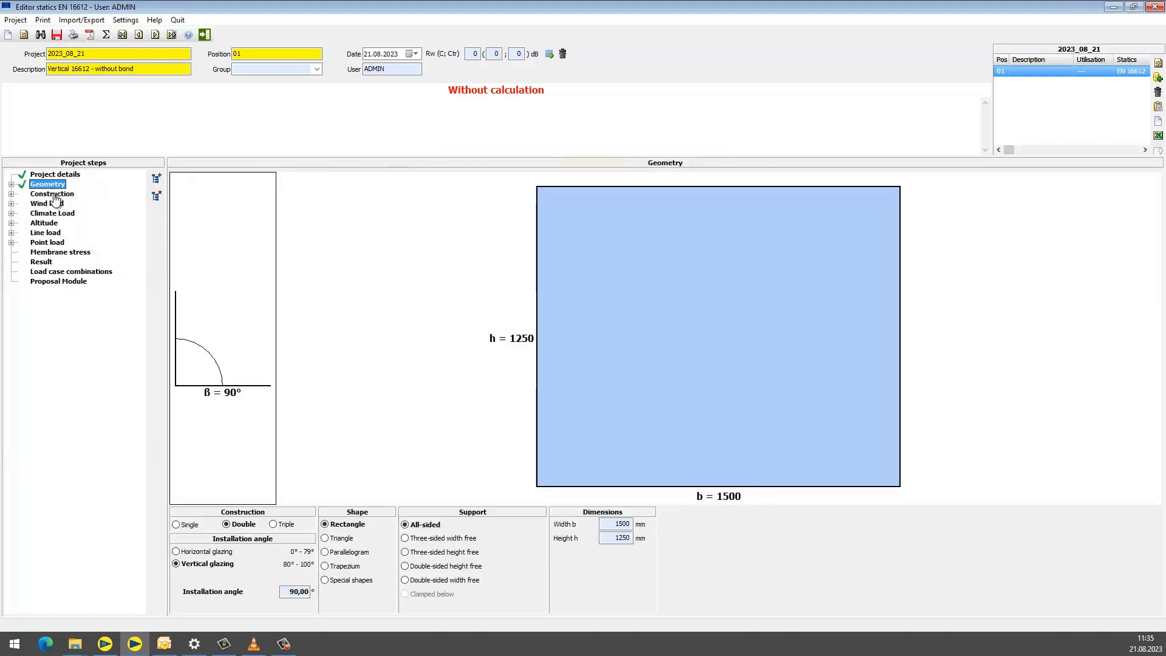
{"action": "left_click", "coordinate": [54, 195]}
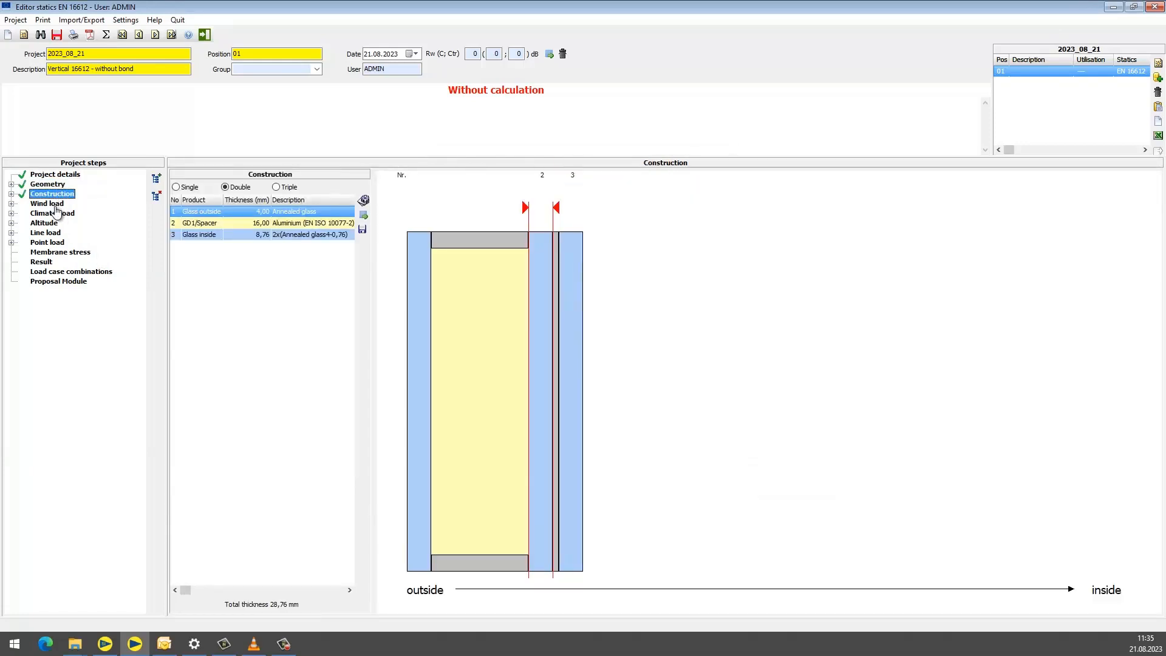
{"action": "left_click", "coordinate": [56, 206]}
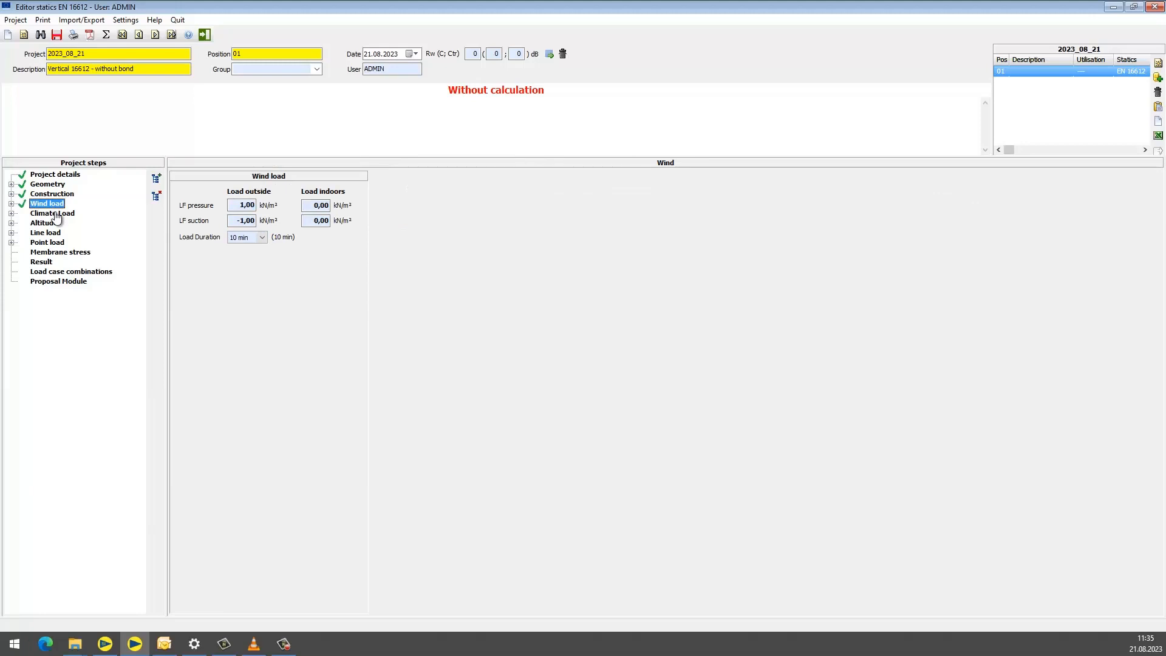
{"action": "left_click", "coordinate": [231, 205]}
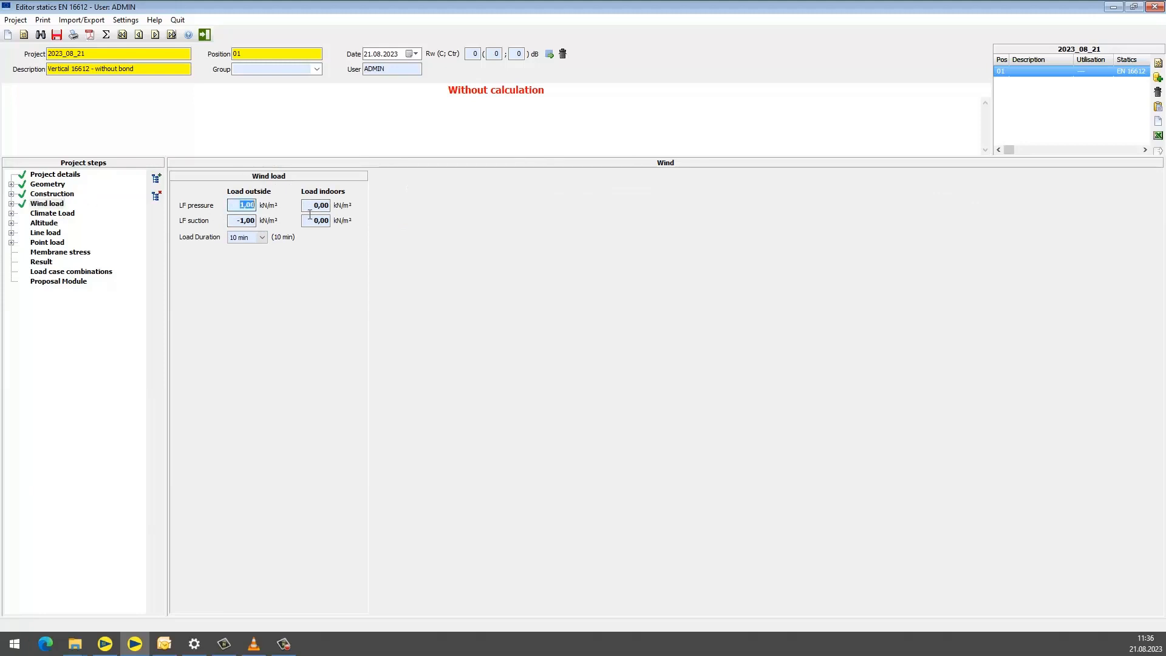
{"action": "type", "text": "0,46"}
{"action": "left_click", "coordinate": [243, 221]}
{"action": "type", "text": "-0,65"}
{"action": "left_click", "coordinate": [266, 239]}
{"action": "left_click", "coordinate": [266, 239]}
- Go through the Climate Load and Altitude project steps, keeping the standard climate and factory altitude settings
{"action": "left_click", "coordinate": [48, 213]}
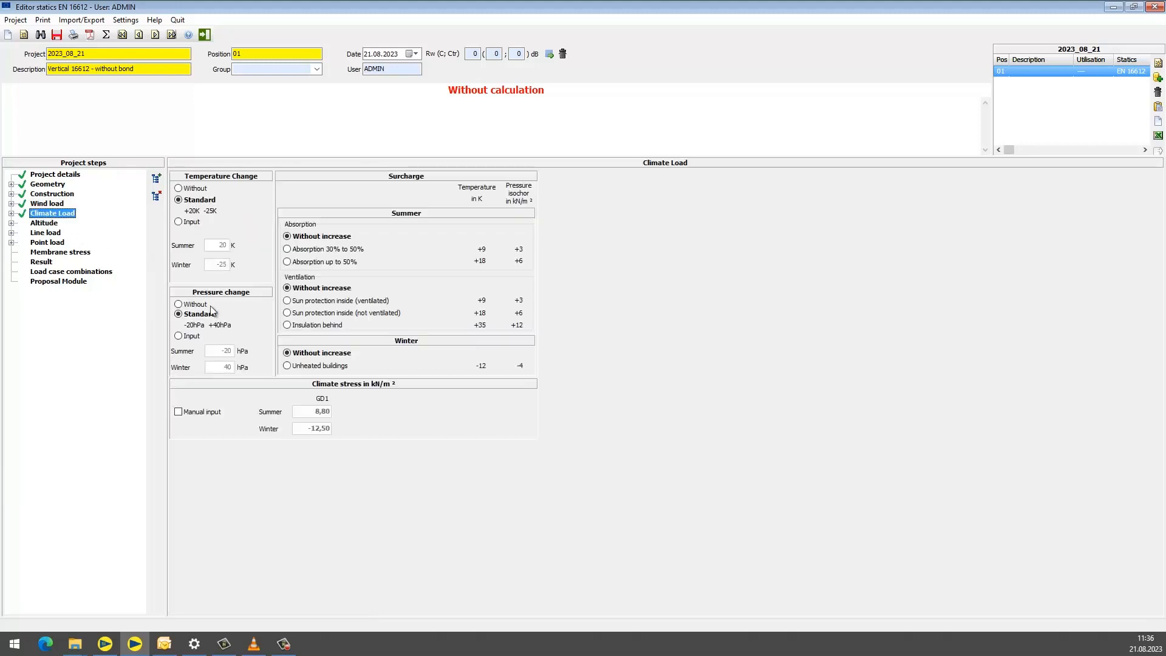
{"action": "left_click", "coordinate": [32, 224]}
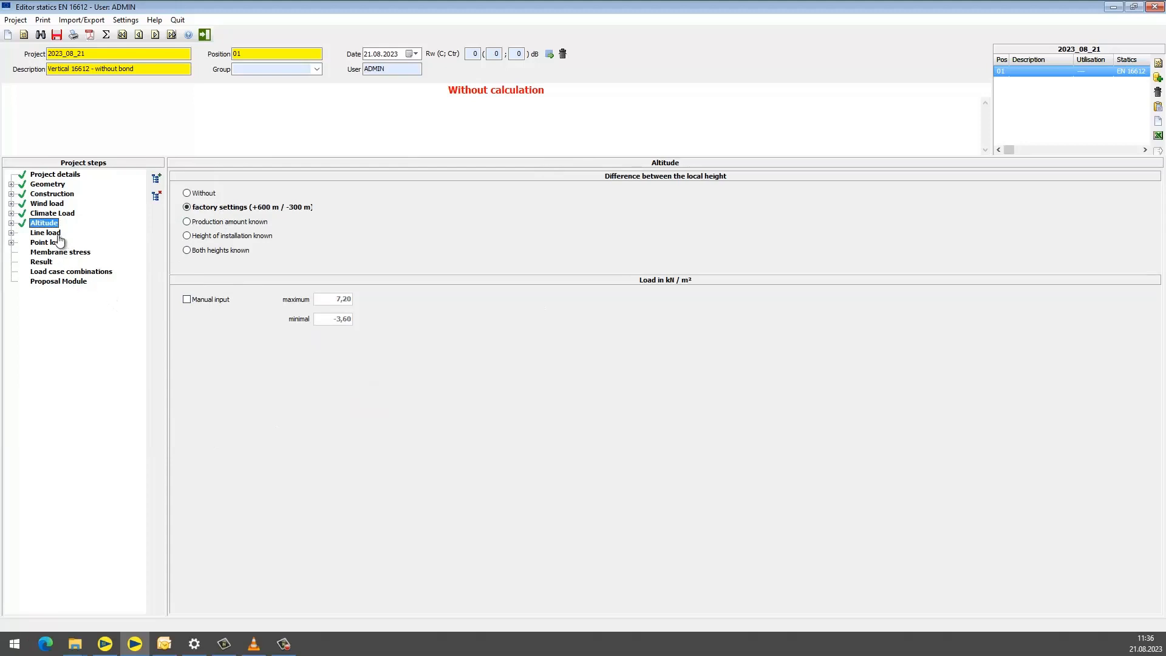
- Set the line load to 0,50 kN/m at 1000 mm above FFL, acting on the inner pane
{"action": "left_click", "coordinate": [46, 233]}
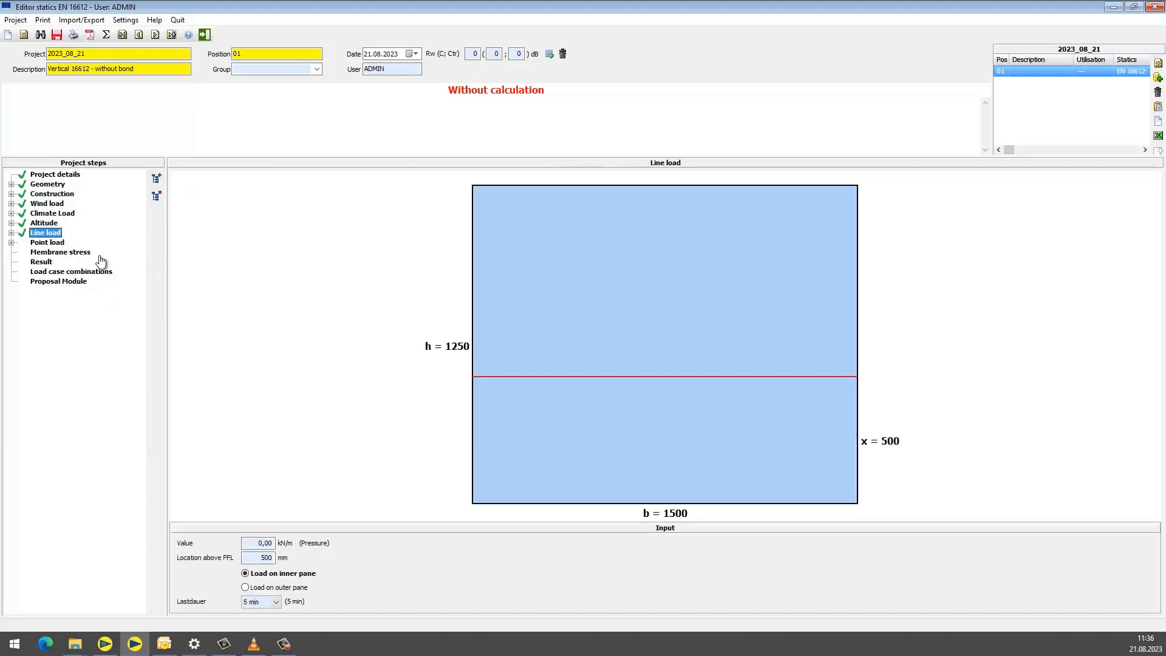
{"action": "left_click", "coordinate": [258, 543]}
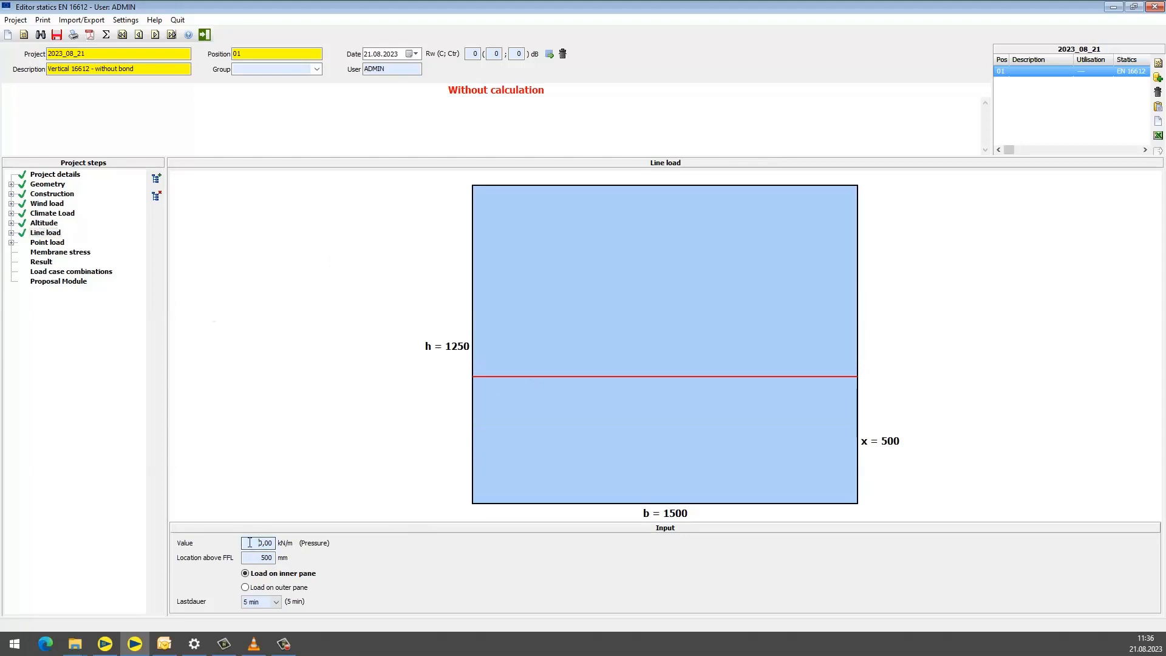
{"action": "type", "text": "1"}
{"action": "key", "text": "Tab"}
{"action": "type", "text": "1000"}
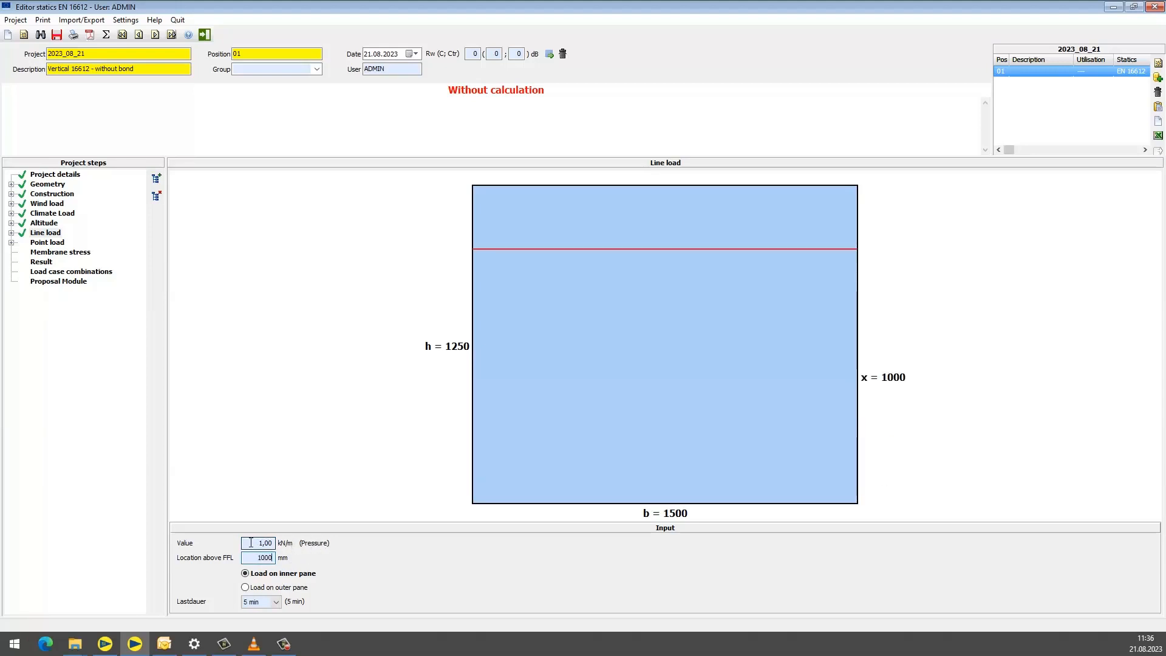
{"action": "left_click_drag", "start_coordinate": [250, 543], "coordinate": [326, 544]}
{"action": "type", "text": "0,"}
{"action": "left_click", "coordinate": [272, 588]}
{"action": "left_click", "coordinate": [271, 576]}
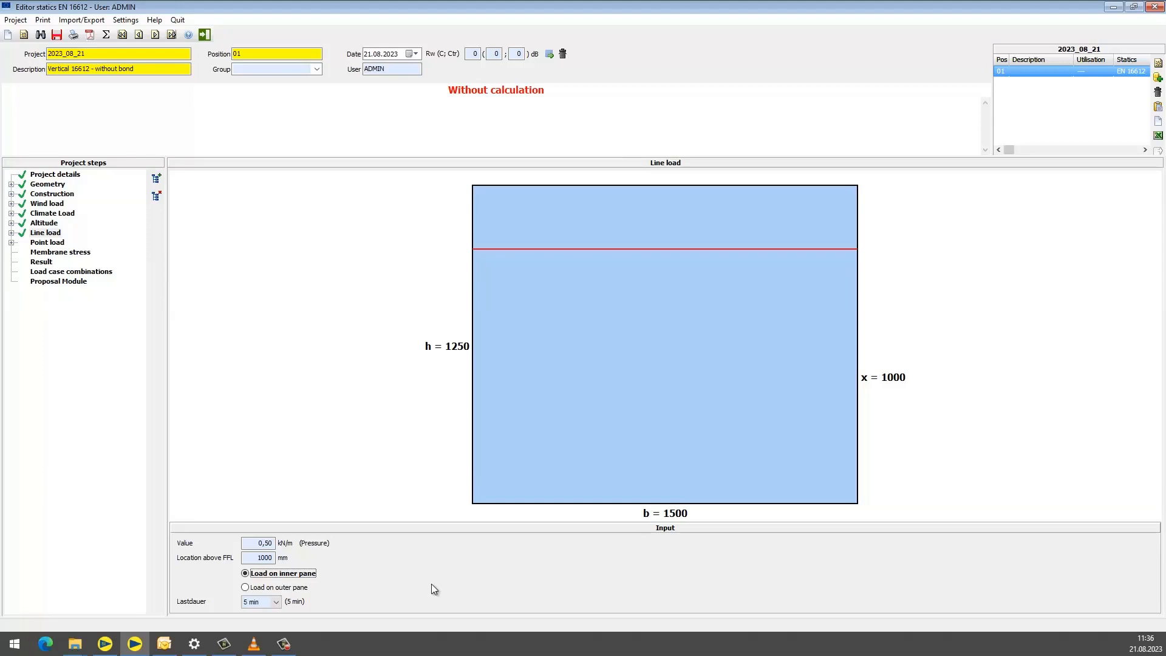
- Pass through the point load and membrane stress steps without entering anything and calculate the result
{"action": "left_click", "coordinate": [40, 243]}
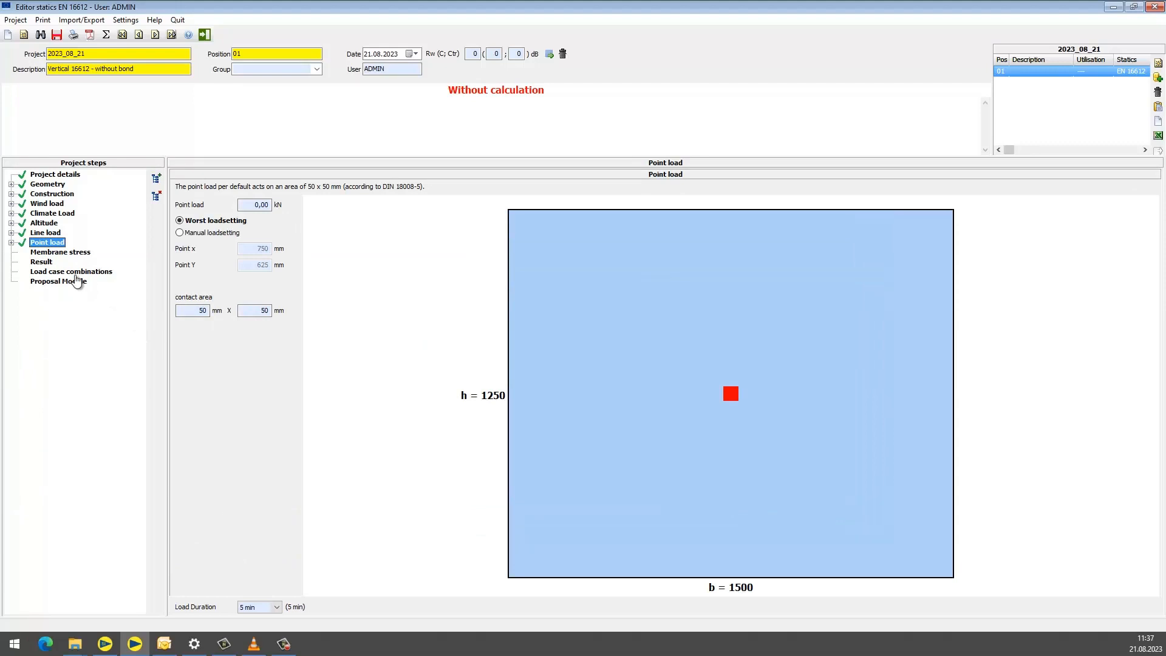
{"action": "left_click", "coordinate": [50, 254]}
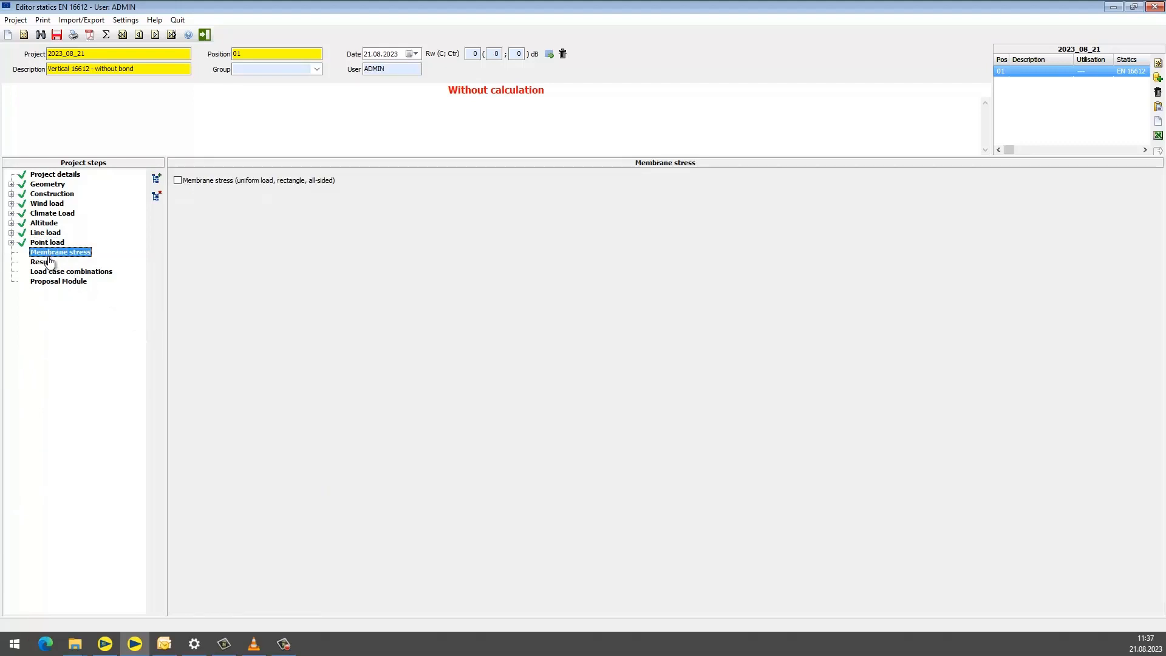
{"action": "left_click", "coordinate": [41, 262]}
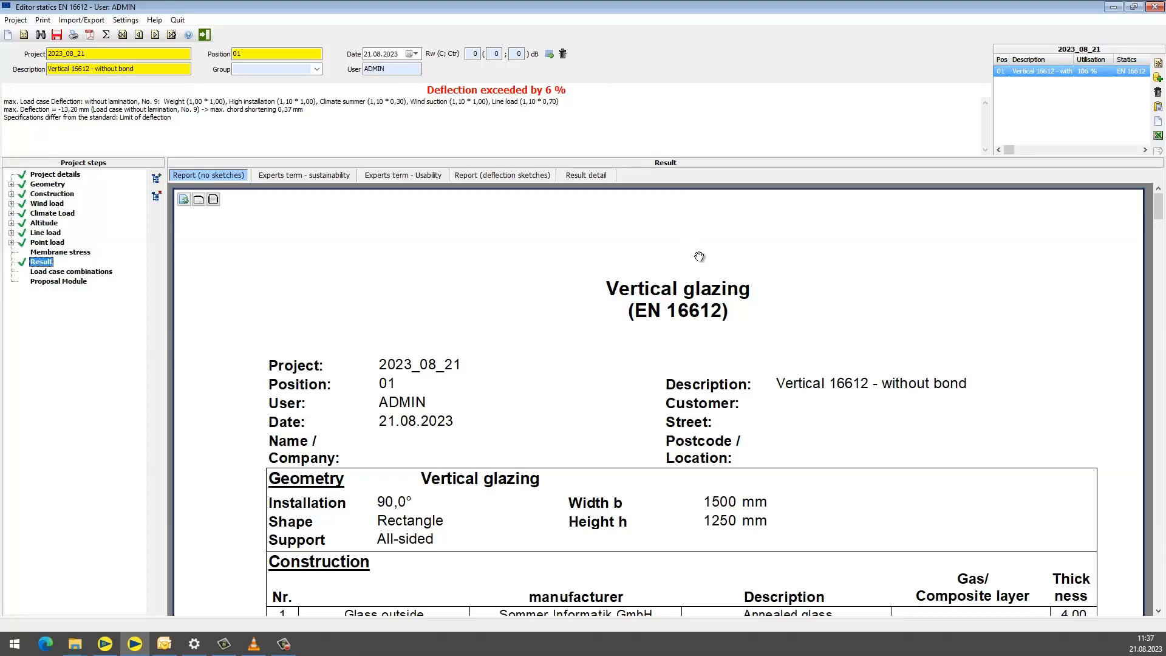
- Review the first report page with the geometry, construction, applied loads and the overall deflection verdict
{"action": "left_click_drag", "start_coordinate": [713, 444], "coordinate": [715, 263]}
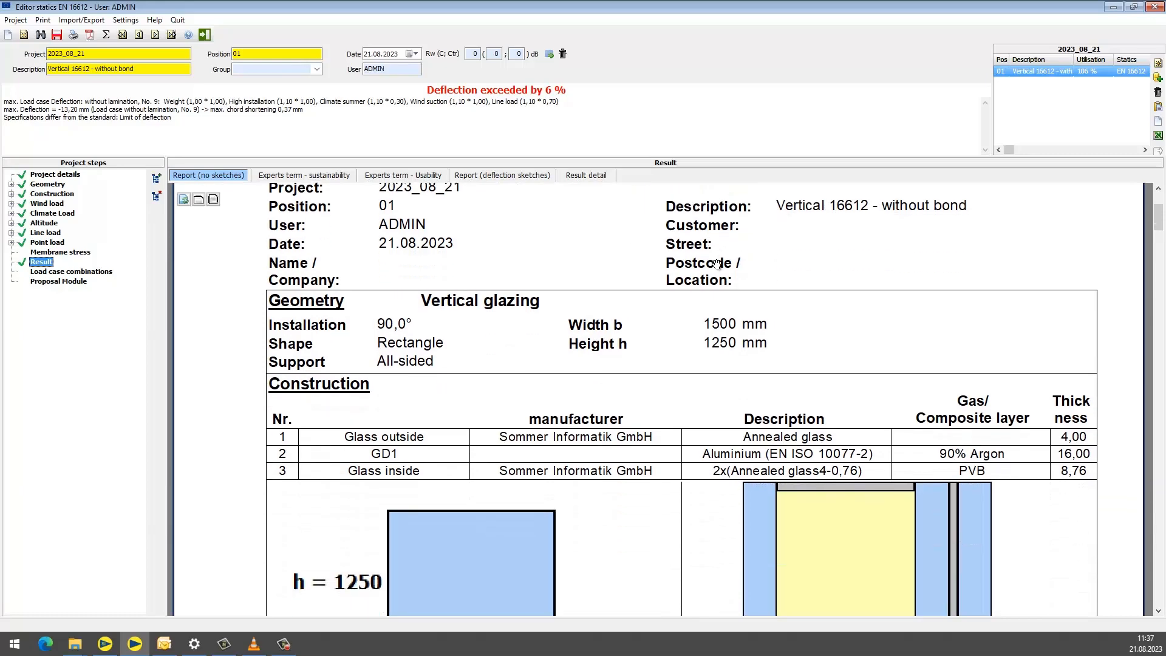
{"action": "scroll", "coordinate": [696, 480], "scroll_direction": "down", "scroll_amount": 4}
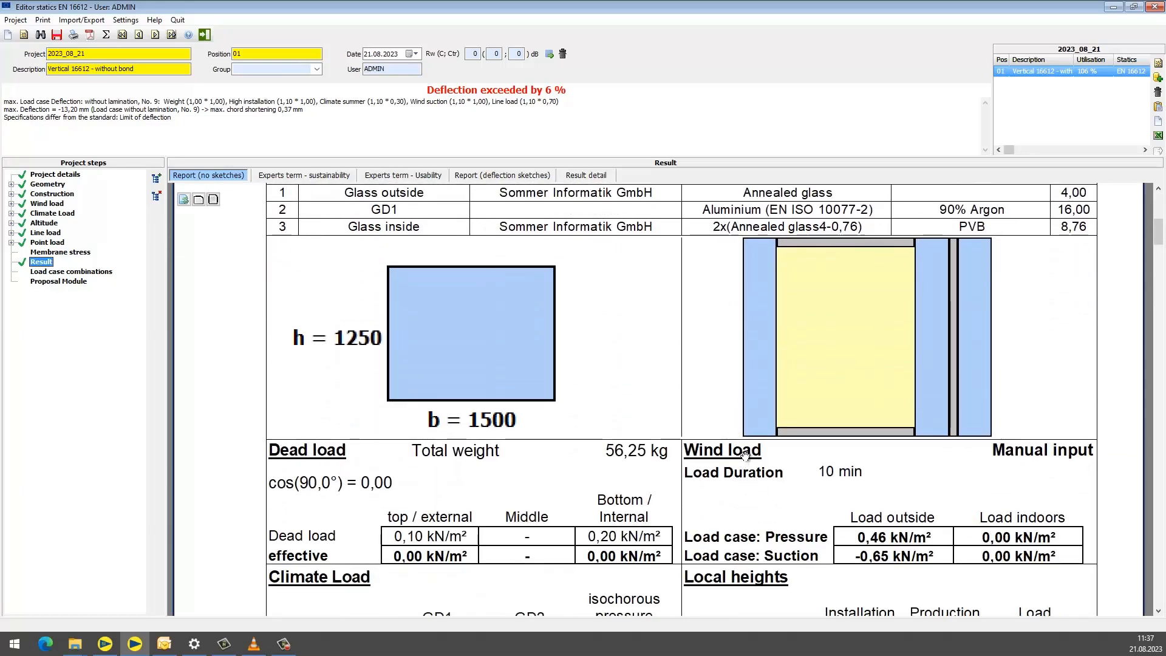
{"action": "scroll", "coordinate": [745, 455], "scroll_direction": "down", "scroll_amount": 5}
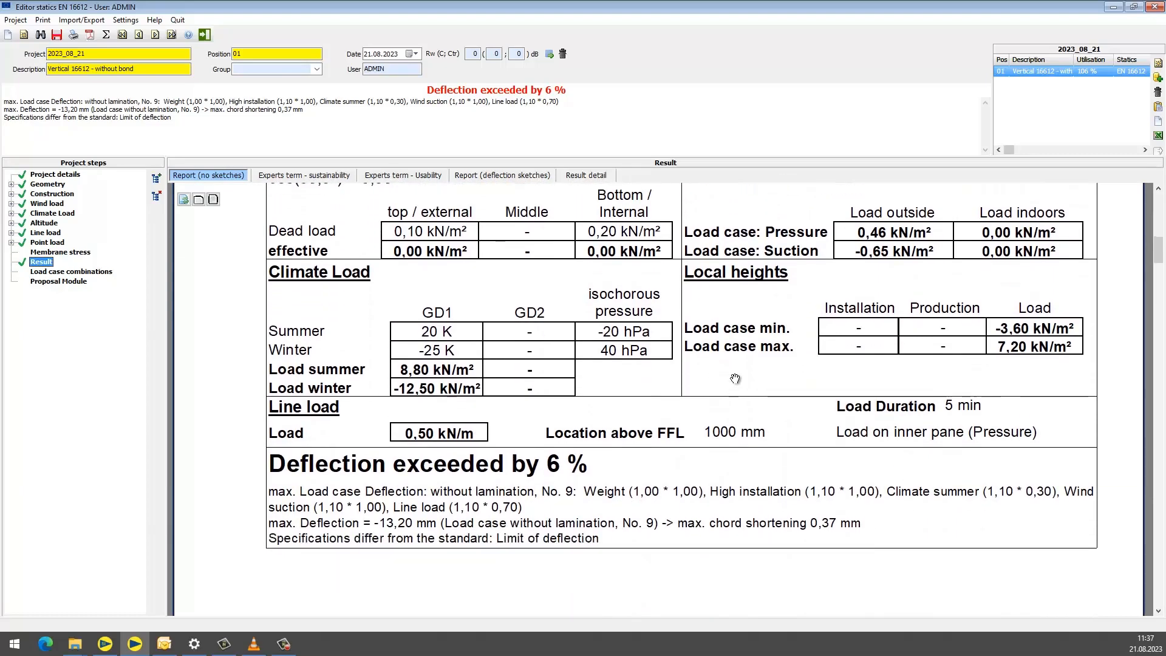
{"action": "scroll", "coordinate": [735, 379], "scroll_direction": "down", "scroll_amount": 1}
{"action": "scroll", "coordinate": [739, 402], "scroll_direction": "down", "scroll_amount": 2}
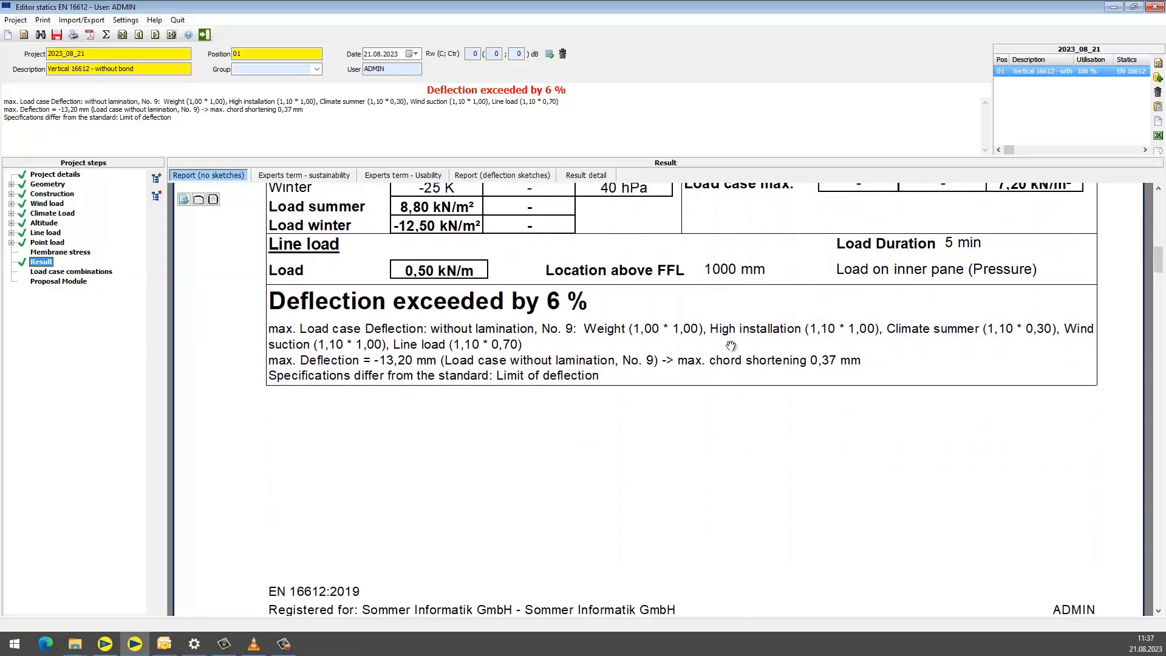
{"action": "scroll", "coordinate": [731, 346], "scroll_direction": "up", "scroll_amount": 4}
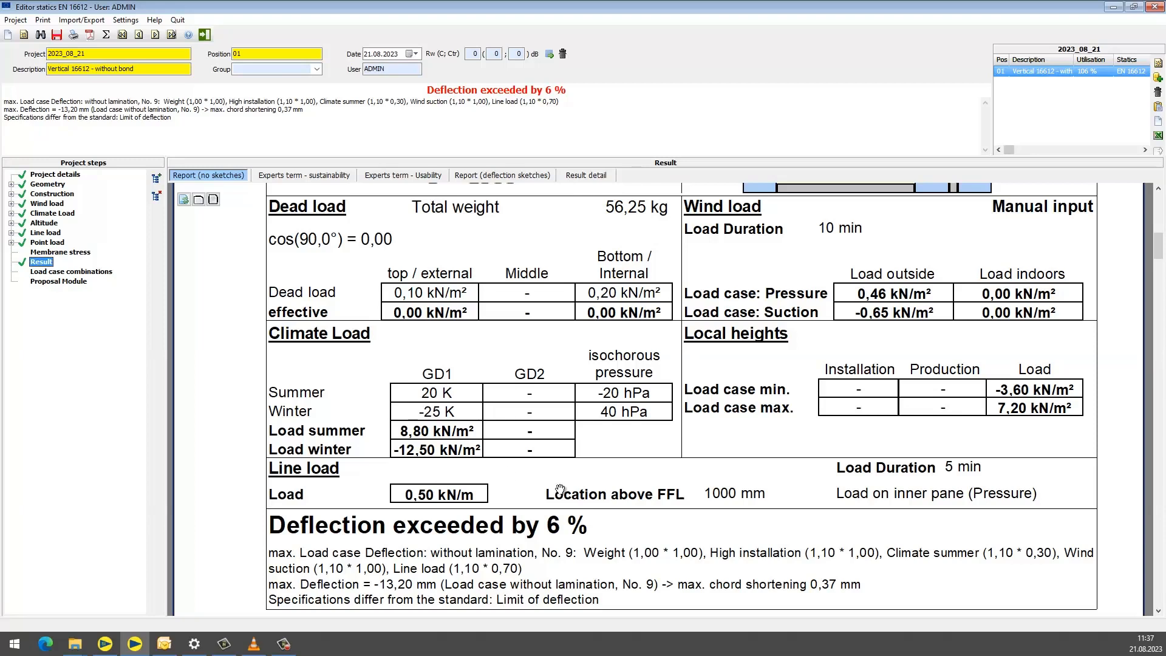
{"action": "left_click_drag", "start_coordinate": [560, 489], "coordinate": [587, 446]}
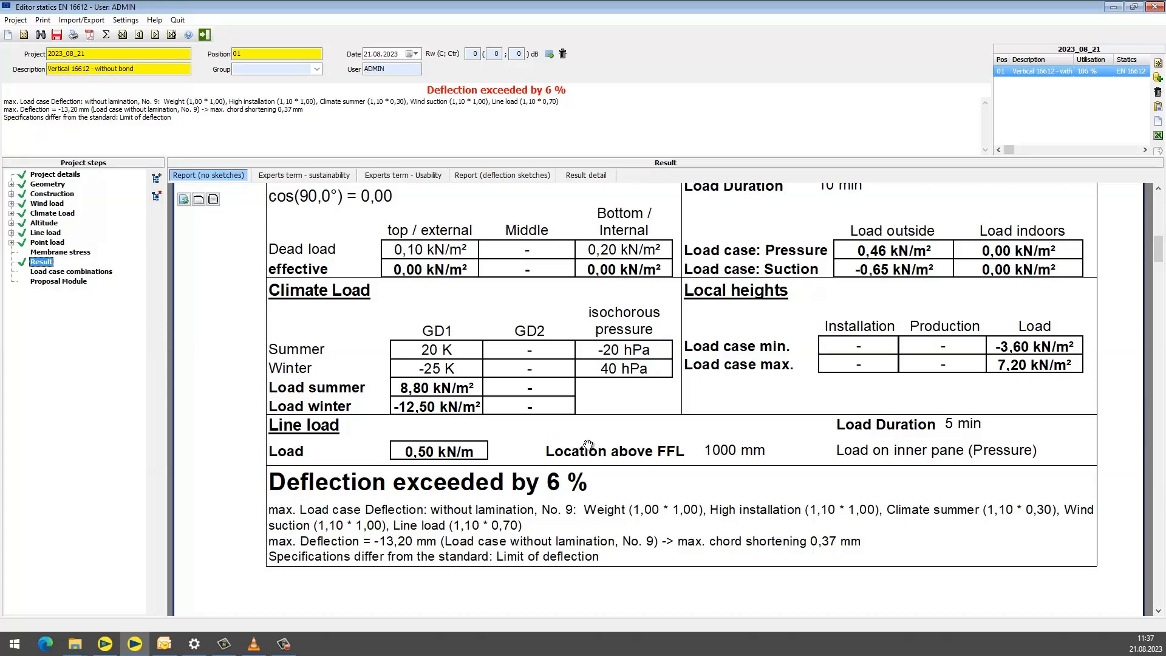
- Examine the report's load case combinations for the deflection, stress and utilisation of each pane, and return to the report's start
{"action": "scroll", "coordinate": [765, 401], "scroll_direction": "down", "scroll_amount": 6}
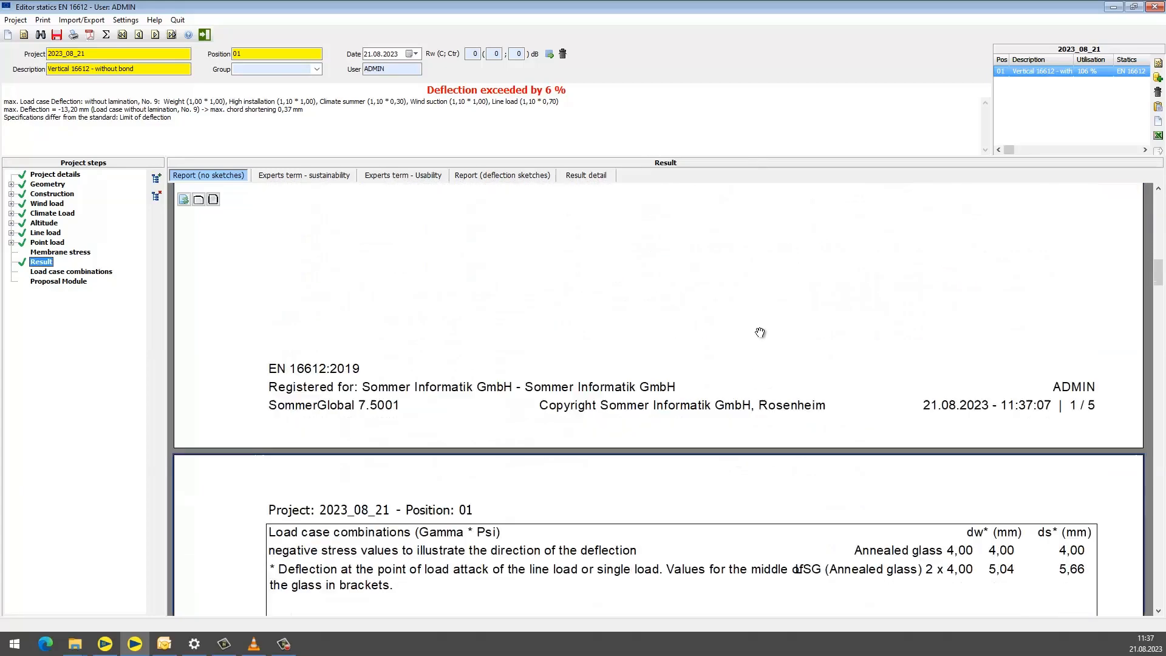
{"action": "scroll", "coordinate": [760, 333], "scroll_direction": "down", "scroll_amount": 8}
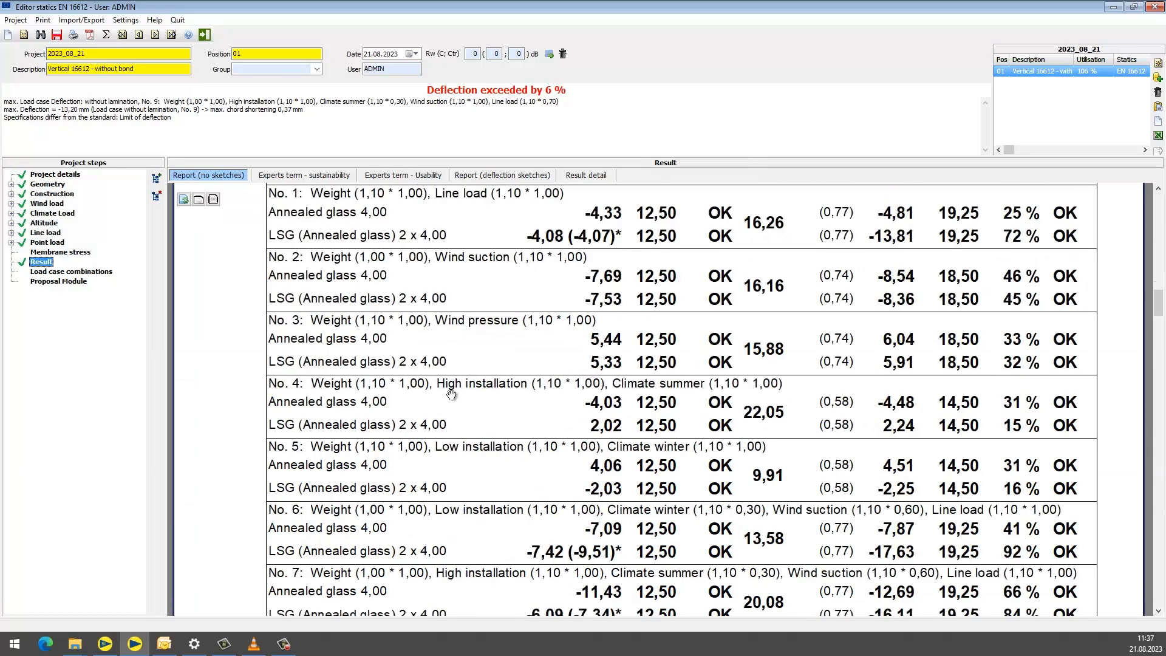
{"action": "scroll", "coordinate": [716, 436], "scroll_direction": "down", "scroll_amount": 2}
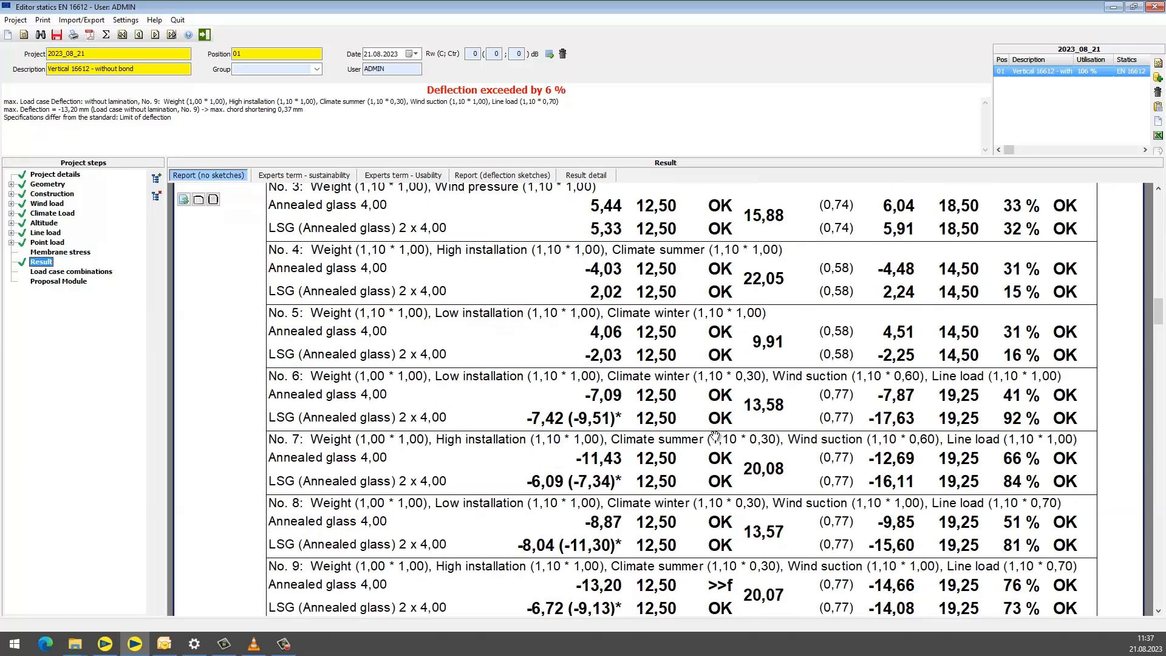
{"action": "scroll", "coordinate": [715, 436], "scroll_direction": "down", "scroll_amount": 2}
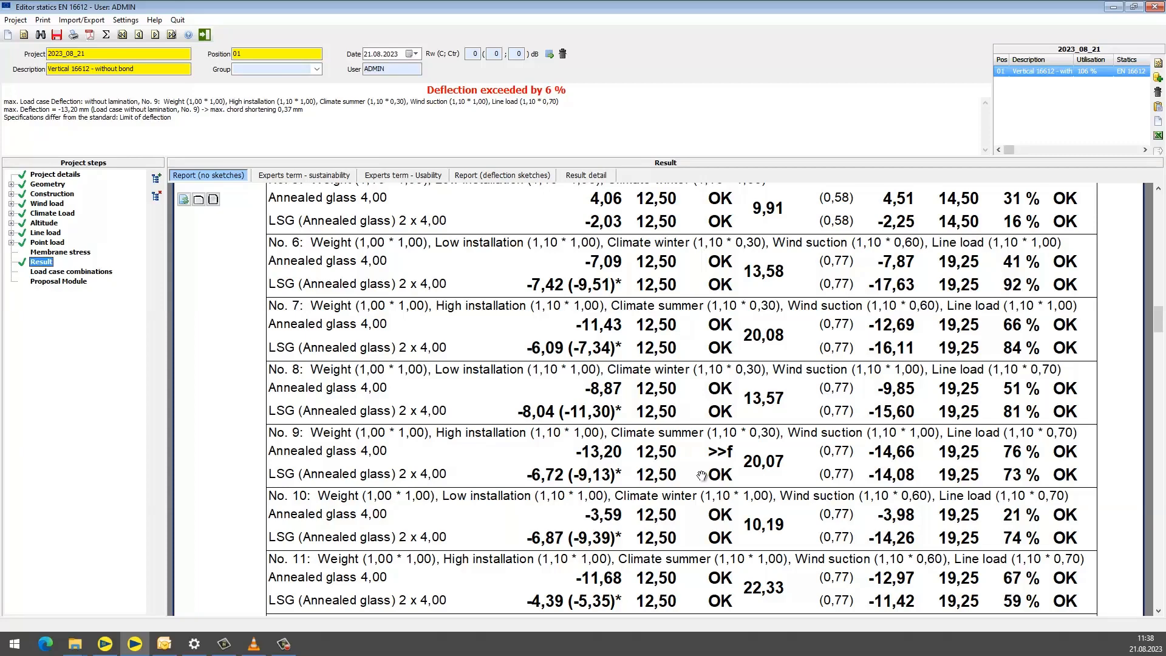
{"action": "scroll", "coordinate": [702, 476], "scroll_direction": "down", "scroll_amount": 10}
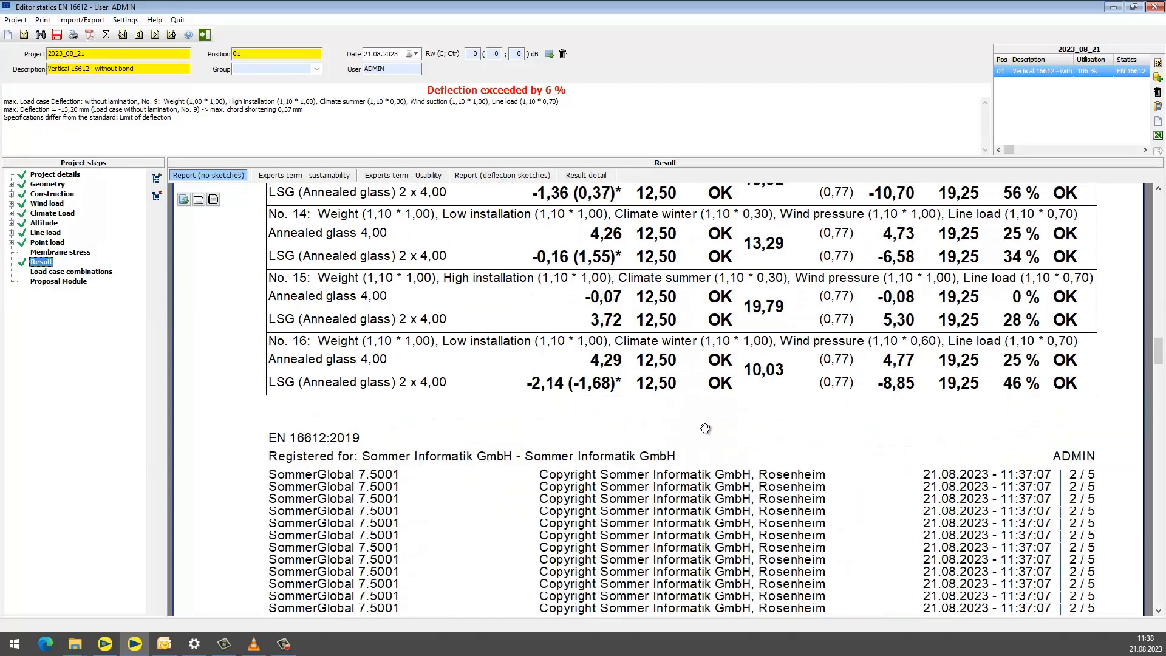
{"action": "scroll", "coordinate": [706, 429], "scroll_direction": "down", "scroll_amount": 8}
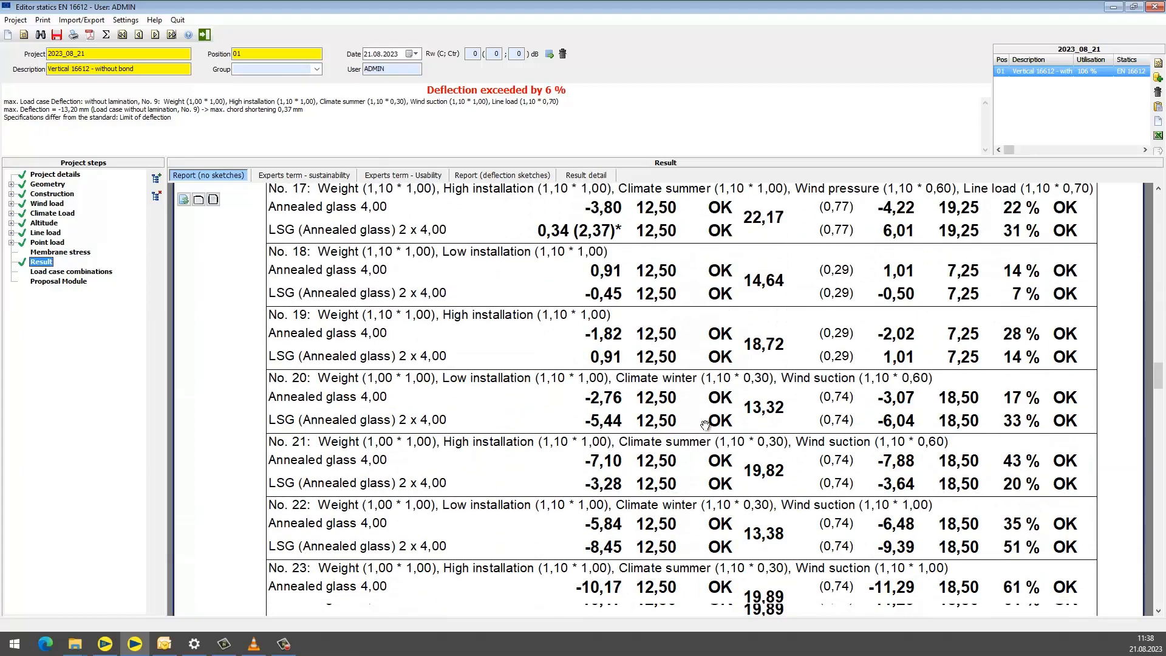
{"action": "scroll", "coordinate": [706, 423], "scroll_direction": "down", "scroll_amount": 3}
{"action": "scroll", "coordinate": [705, 425], "scroll_direction": "up", "scroll_amount": 8}
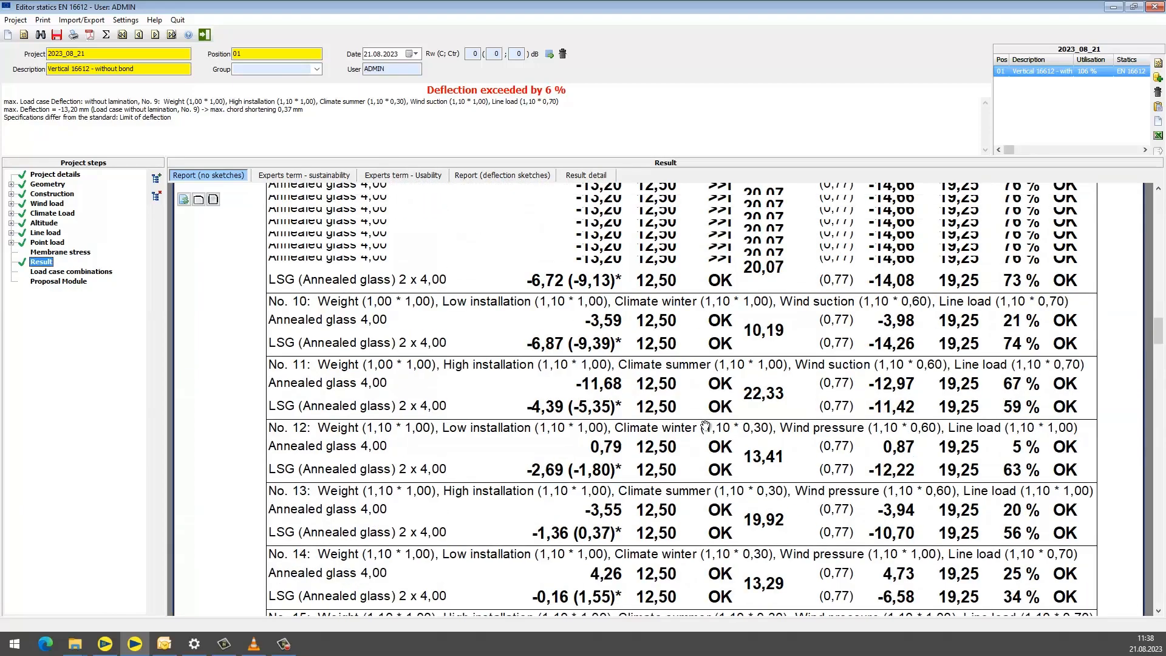
{"action": "scroll", "coordinate": [705, 426], "scroll_direction": "up", "scroll_amount": 15}
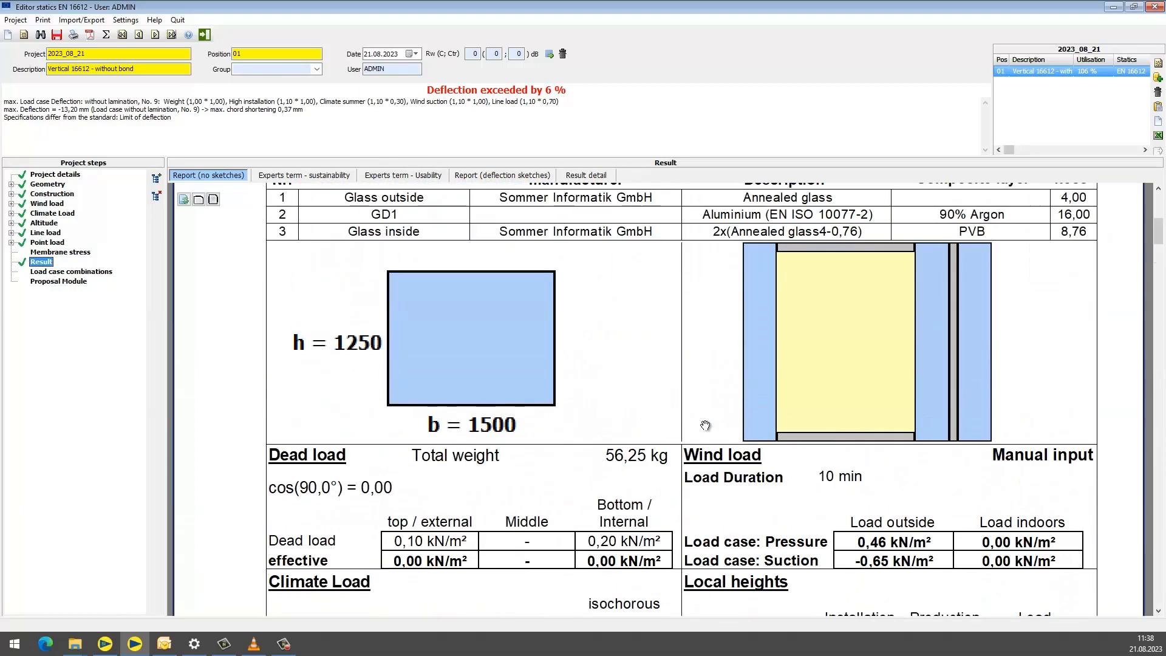
{"action": "scroll", "coordinate": [705, 425], "scroll_direction": "up", "scroll_amount": 7}
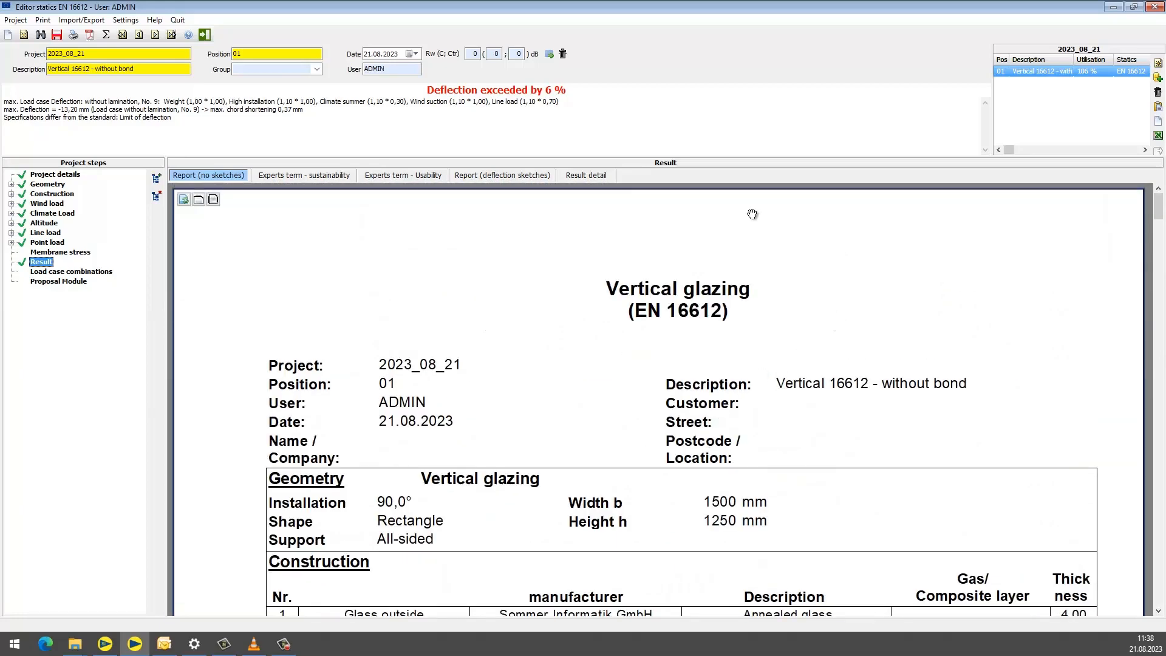
- Save position 01 and copy it to a new position 02 with the description "Vertical 16612 - with bond"
{"action": "left_click", "coordinate": [56, 36]}
{"action": "left_click", "coordinate": [1157, 78]}
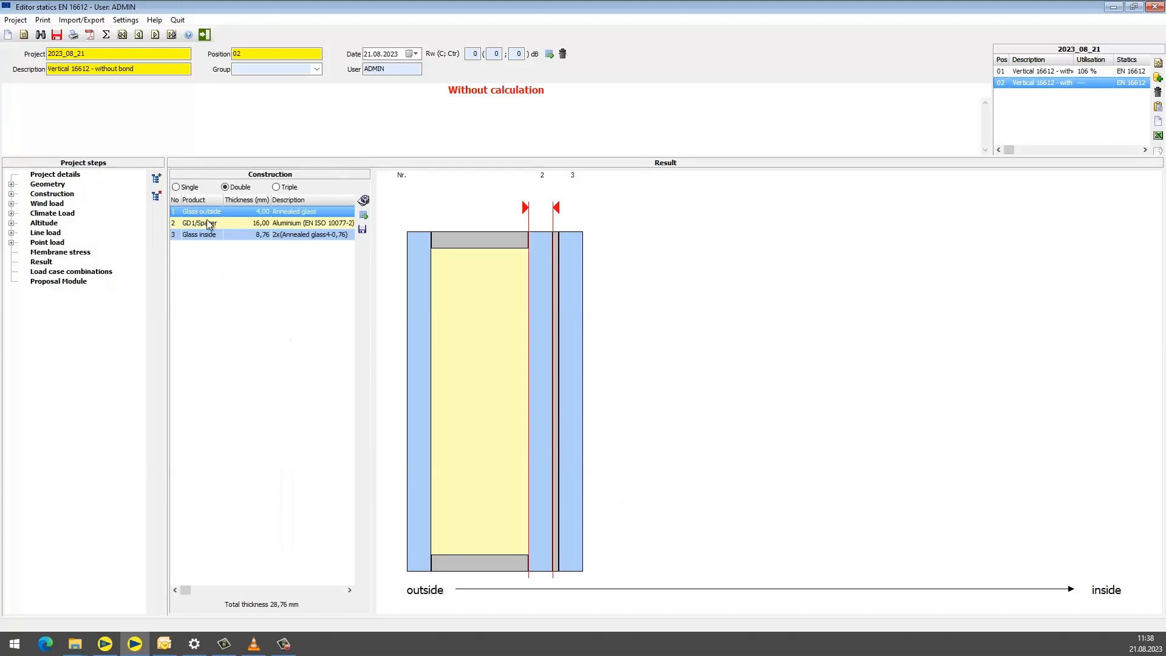
{"action": "left_click", "coordinate": [109, 68]}
{"action": "left_click", "coordinate": [120, 68]}
{"action": "key", "text": "BackSpace"}
{"action": "key", "text": "BackSpace"}
{"action": "key", "text": "BackSpace"}
- Enable shear coupling for position 02's laminated inner pane and choose the last "Family 2, other areas, unheated" option
{"action": "double_click", "coordinate": [319, 235]}
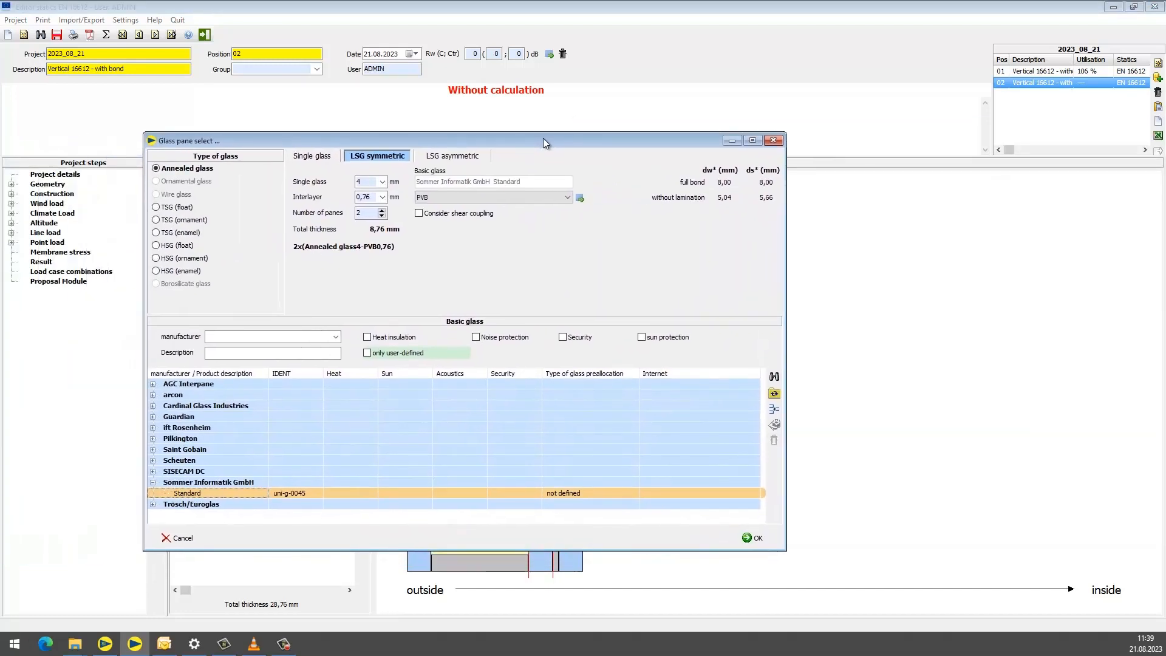
{"action": "left_click", "coordinate": [450, 211]}
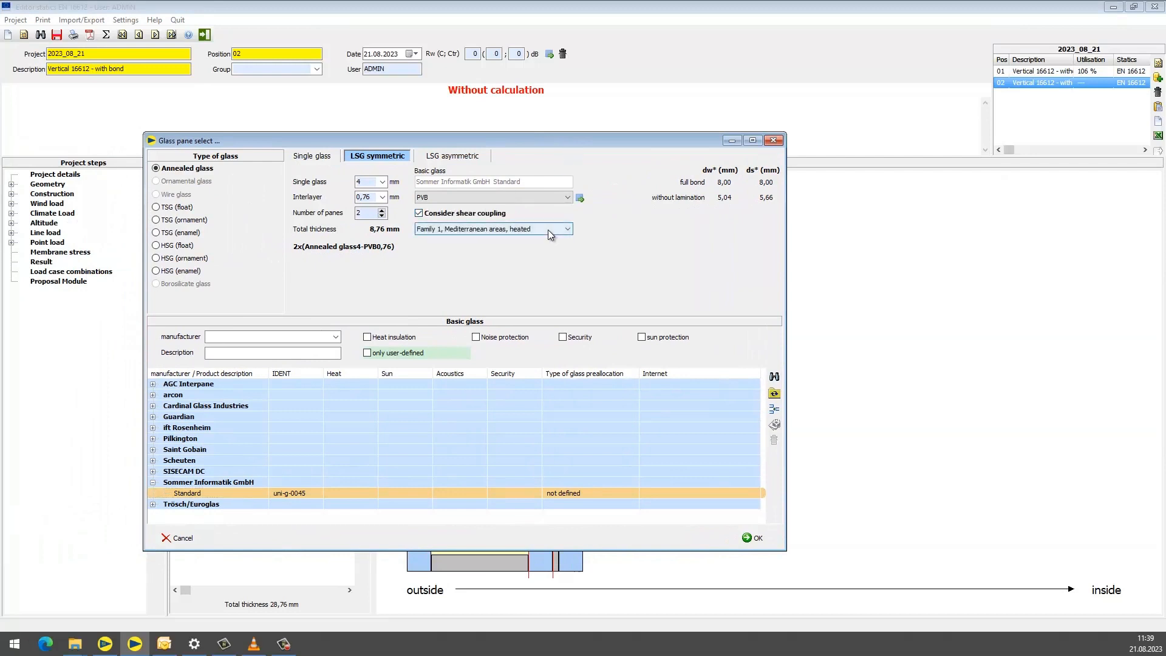
{"action": "left_click", "coordinate": [548, 230]}
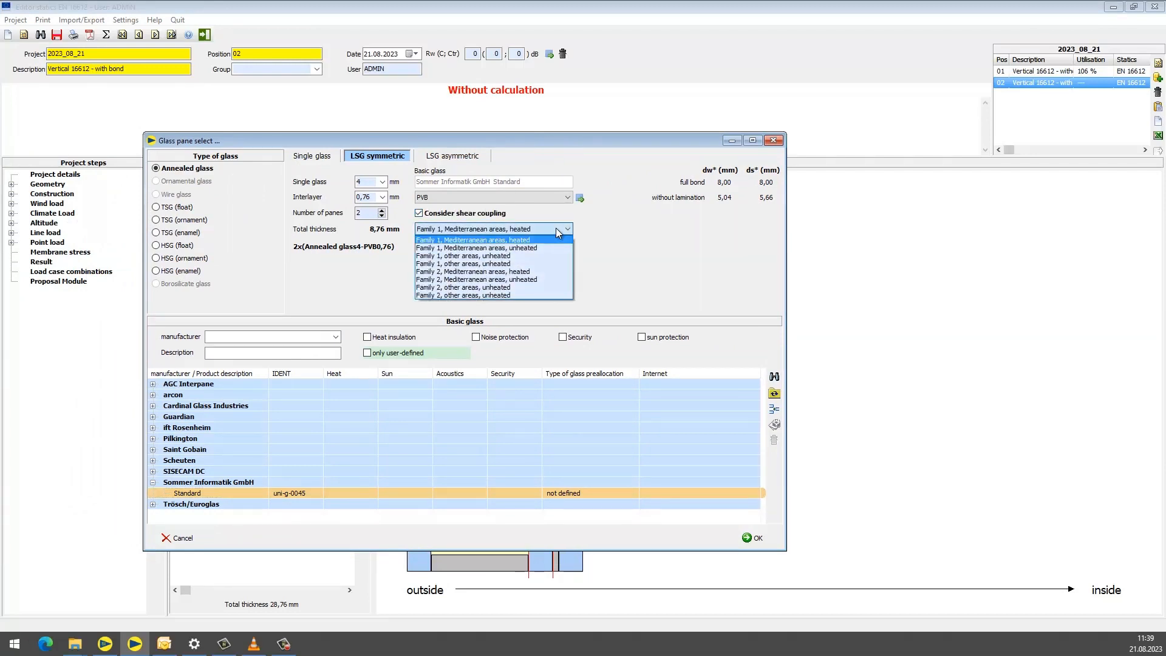
{"action": "left_click", "coordinate": [523, 294]}
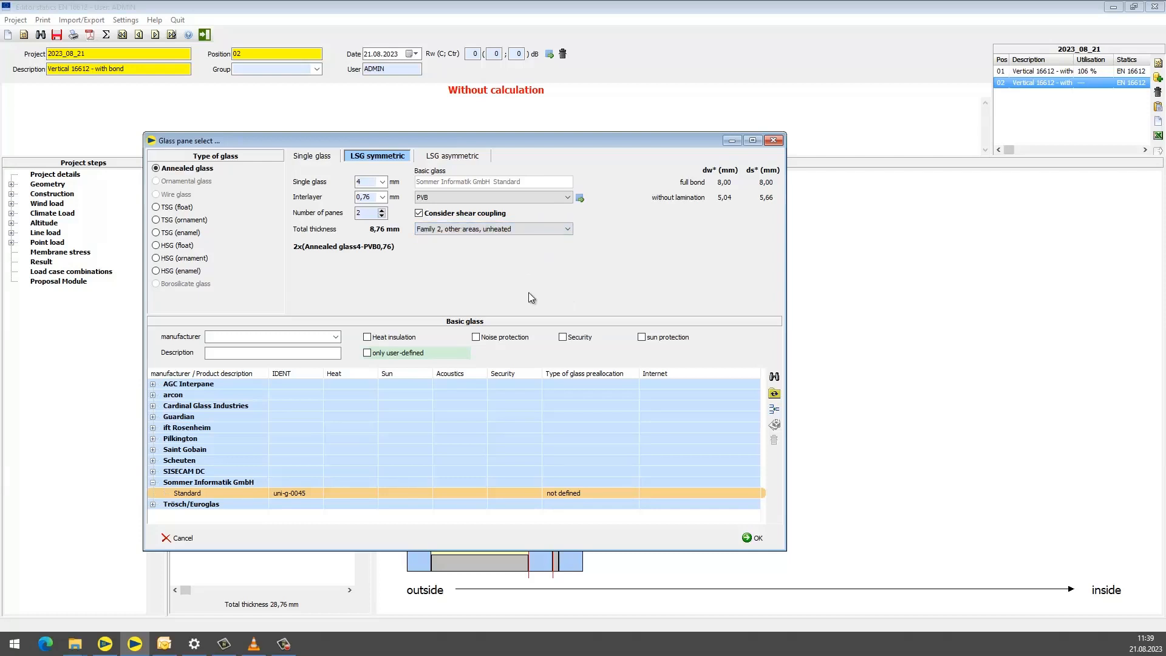
- Browse the Trosifol interlayer products and inspect the shear coupling coefficients of SentryGlas® (SG 5000)
{"action": "left_click", "coordinate": [579, 199]}
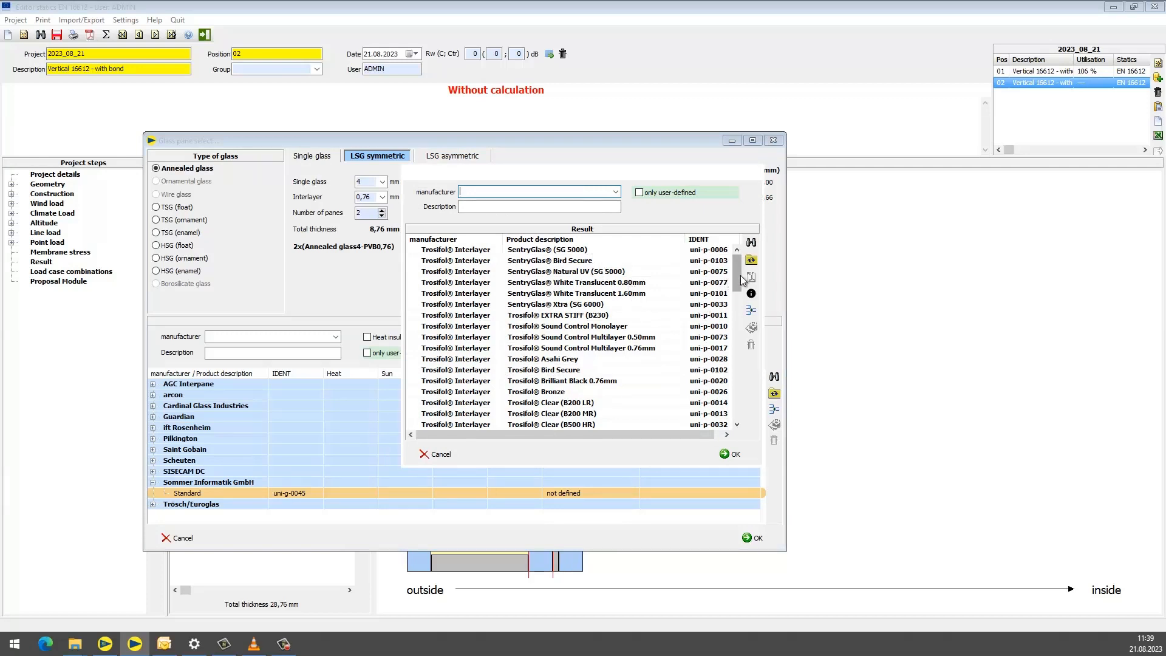
{"action": "left_click_drag", "start_coordinate": [736, 280], "coordinate": [735, 317]}
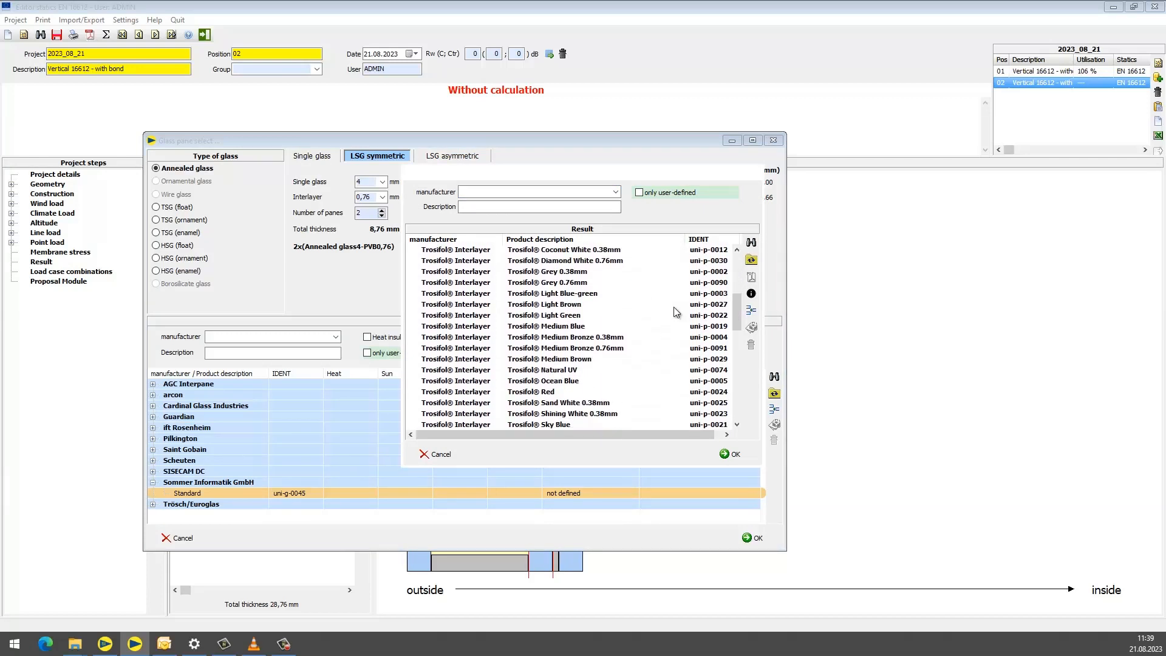
{"action": "scroll", "coordinate": [676, 312], "scroll_direction": "down", "scroll_amount": 7}
{"action": "scroll", "coordinate": [676, 312], "scroll_direction": "up", "scroll_amount": 6}
{"action": "left_click", "coordinate": [608, 253]}
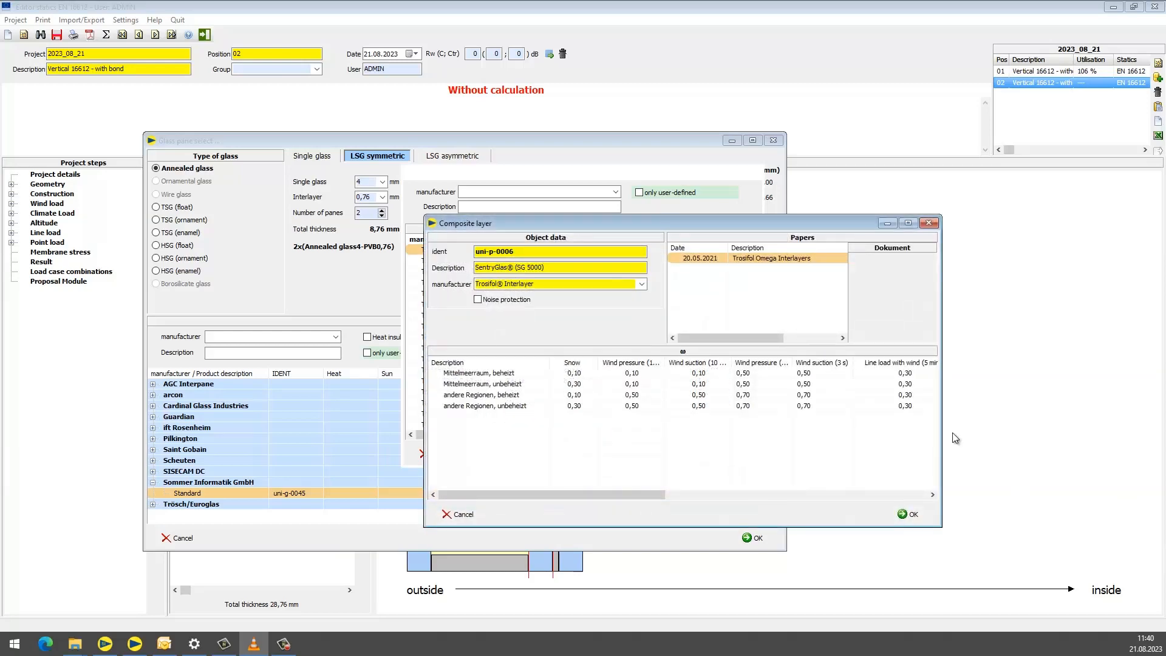
{"action": "left_click_drag", "start_coordinate": [735, 229], "coordinate": [542, 180]}
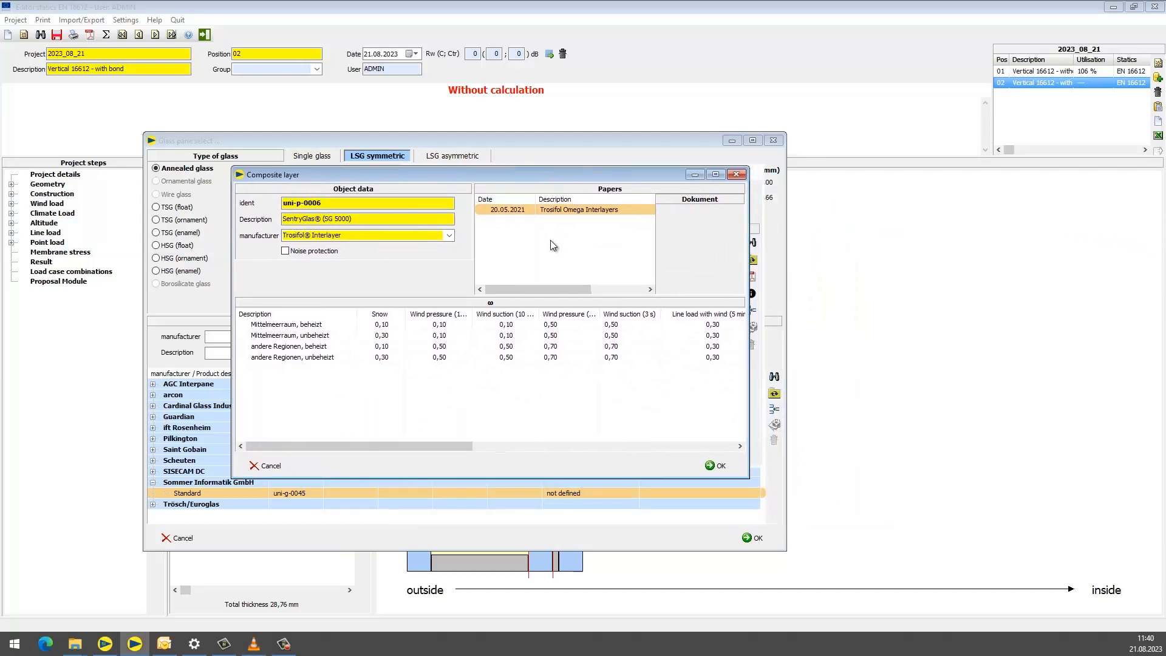
{"action": "left_click", "coordinate": [718, 465]}
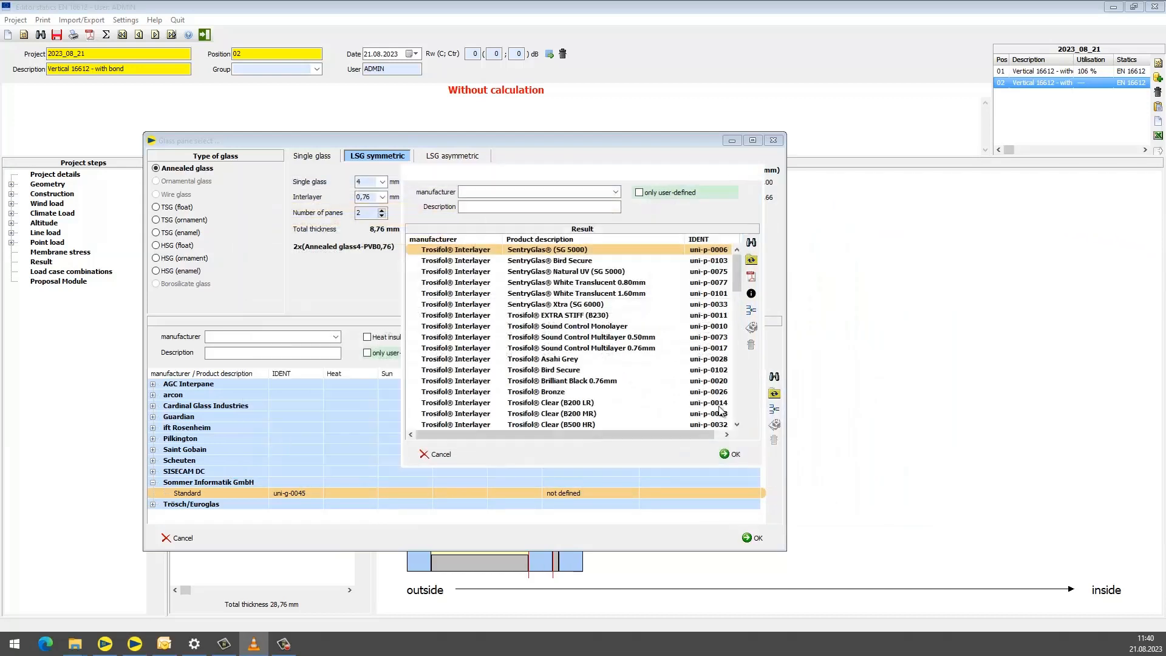
- Consult the Trosifol interlayer PDF's tables of Young modulus, stiffness family and omega coupling factor, and close the document
{"action": "left_click", "coordinate": [752, 278]}
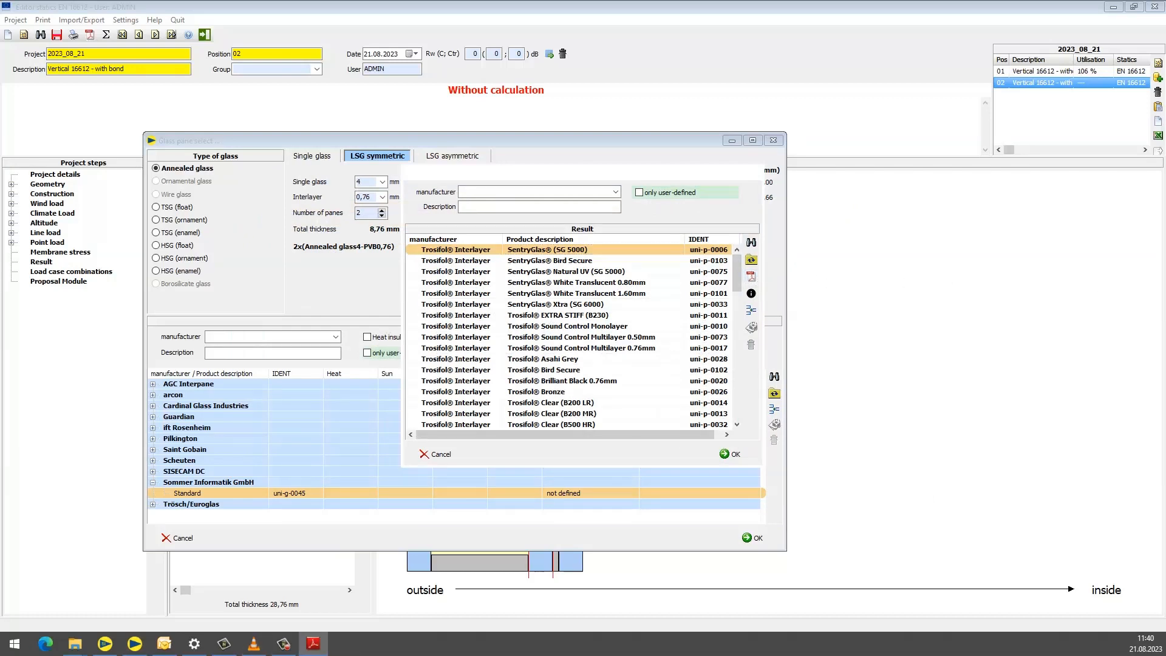
{"action": "key", "text": "alt+F4"}
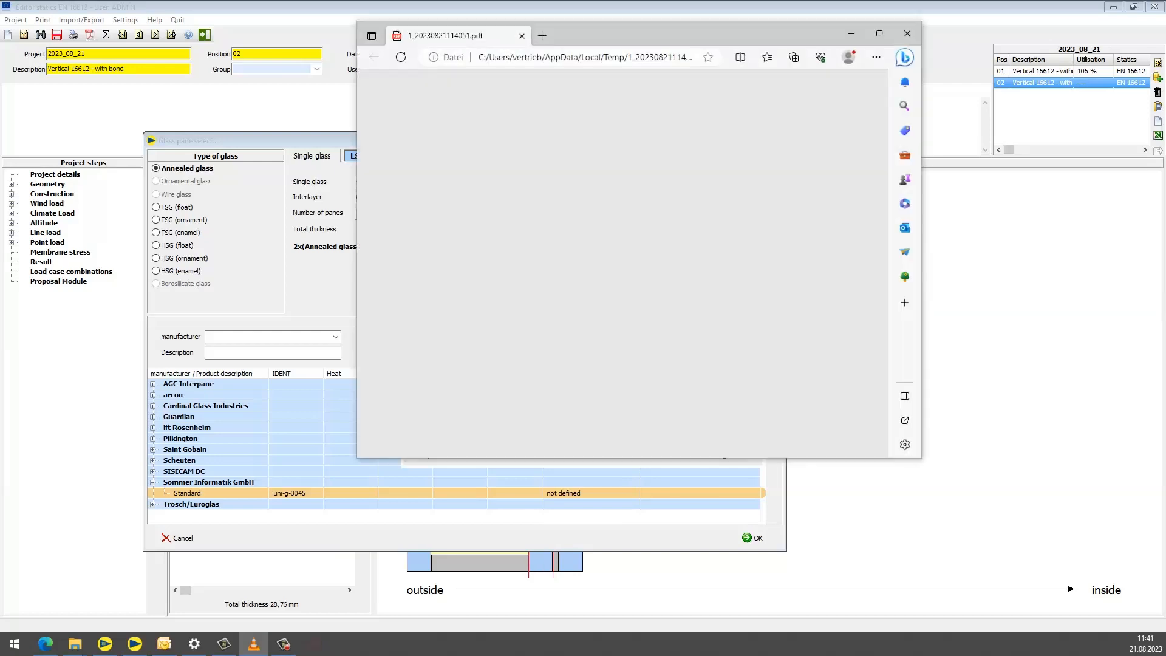
{"action": "left_click_drag", "start_coordinate": [630, 27], "coordinate": [600, 75]}
{"action": "scroll", "coordinate": [625, 260], "scroll_direction": "down", "scroll_amount": 6}
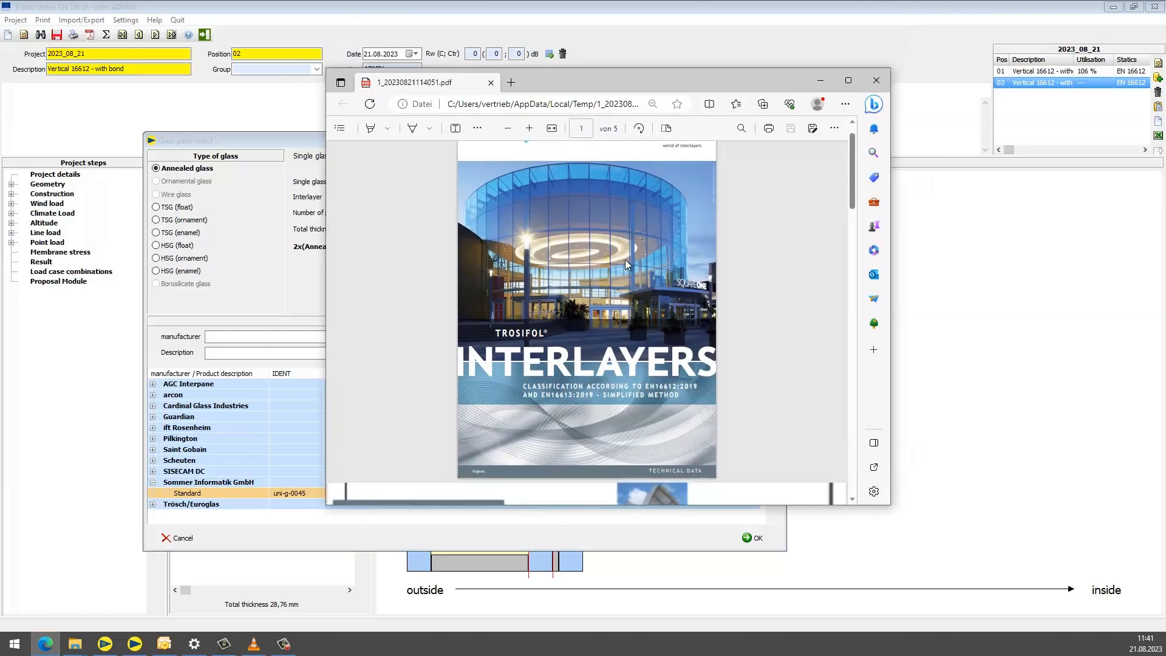
{"action": "scroll", "coordinate": [627, 263], "scroll_direction": "down", "scroll_amount": 5}
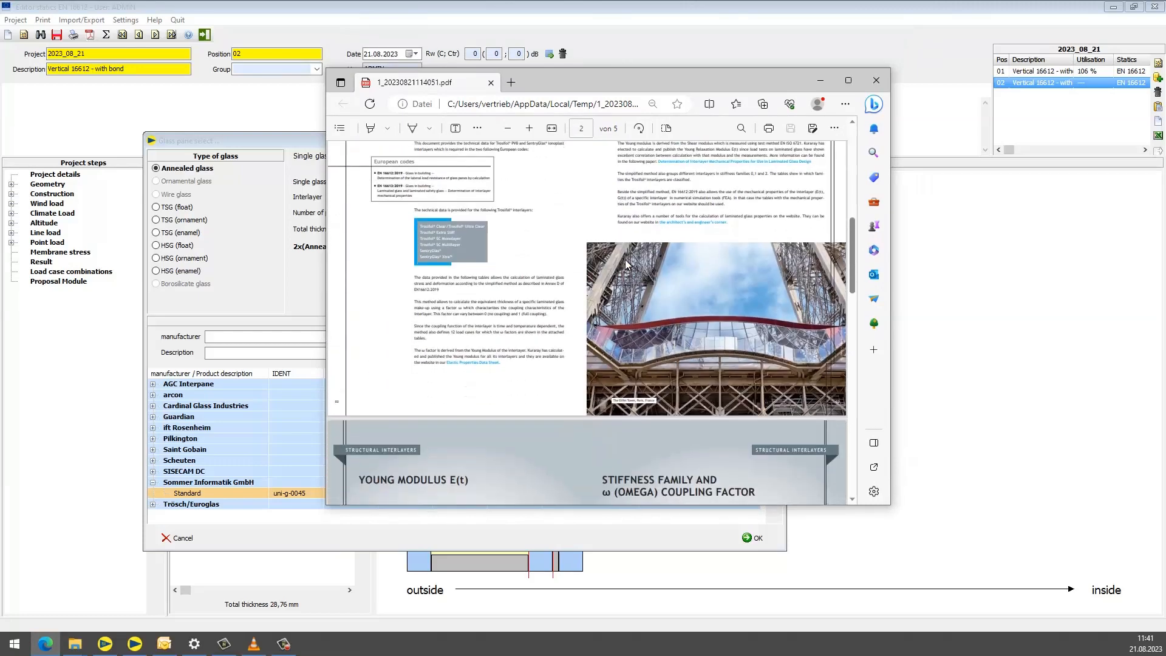
{"action": "scroll", "coordinate": [625, 260], "scroll_direction": "down", "scroll_amount": 1}
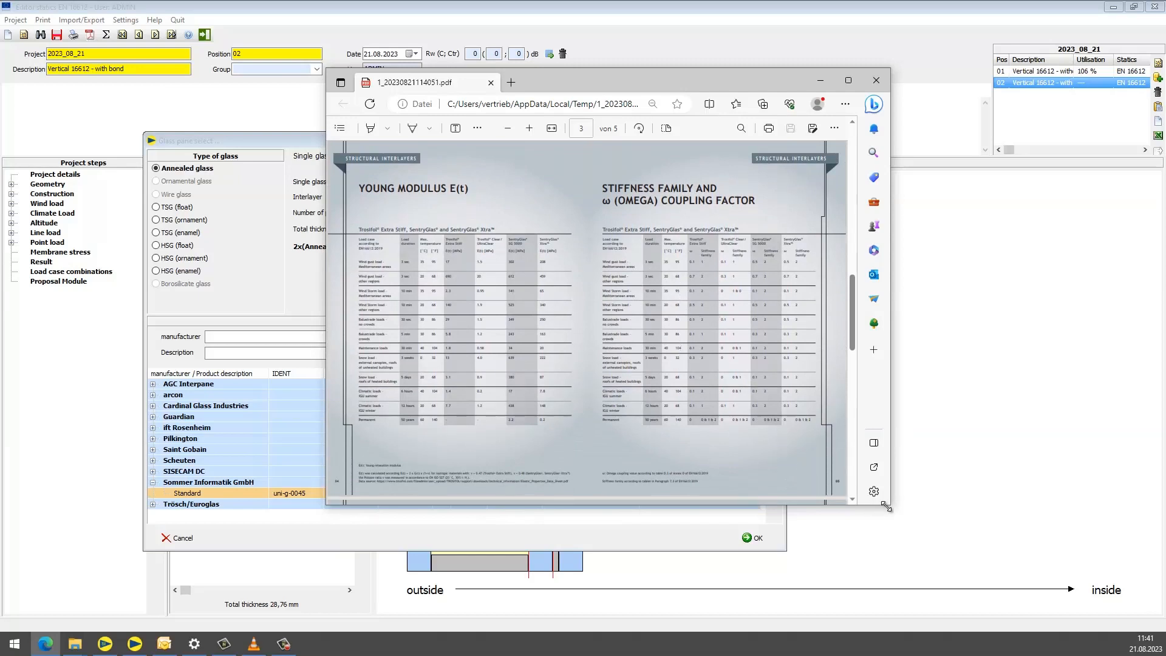
{"action": "left_click_drag", "start_coordinate": [886, 507], "coordinate": [1065, 603]}
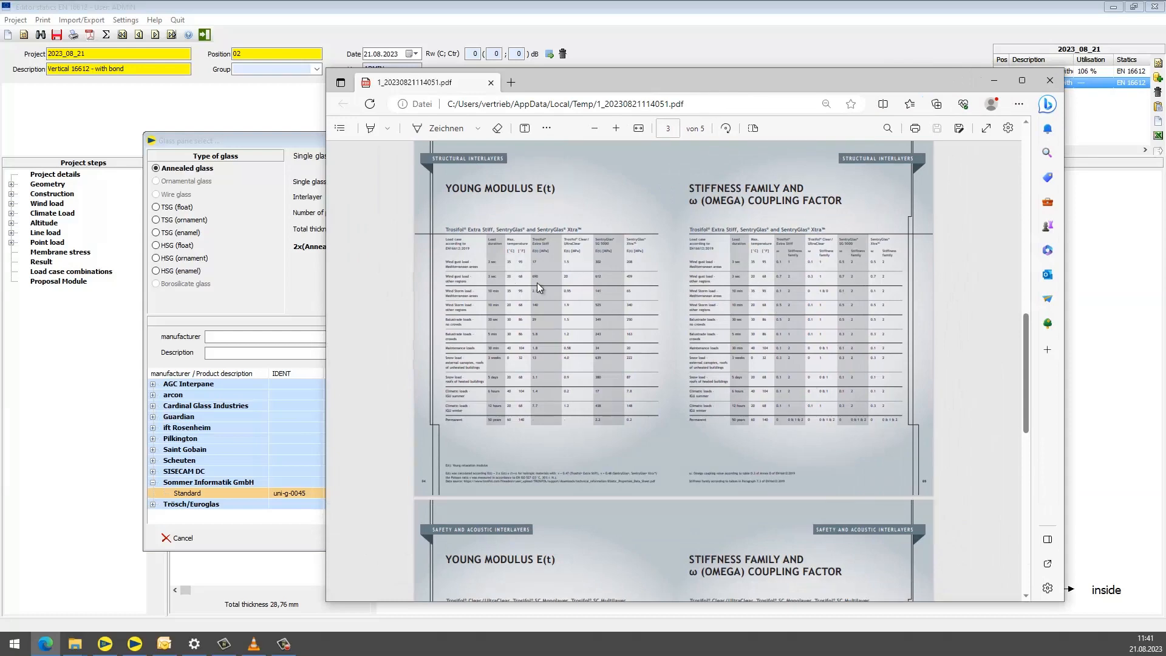
{"action": "left_click", "coordinate": [1050, 81]}
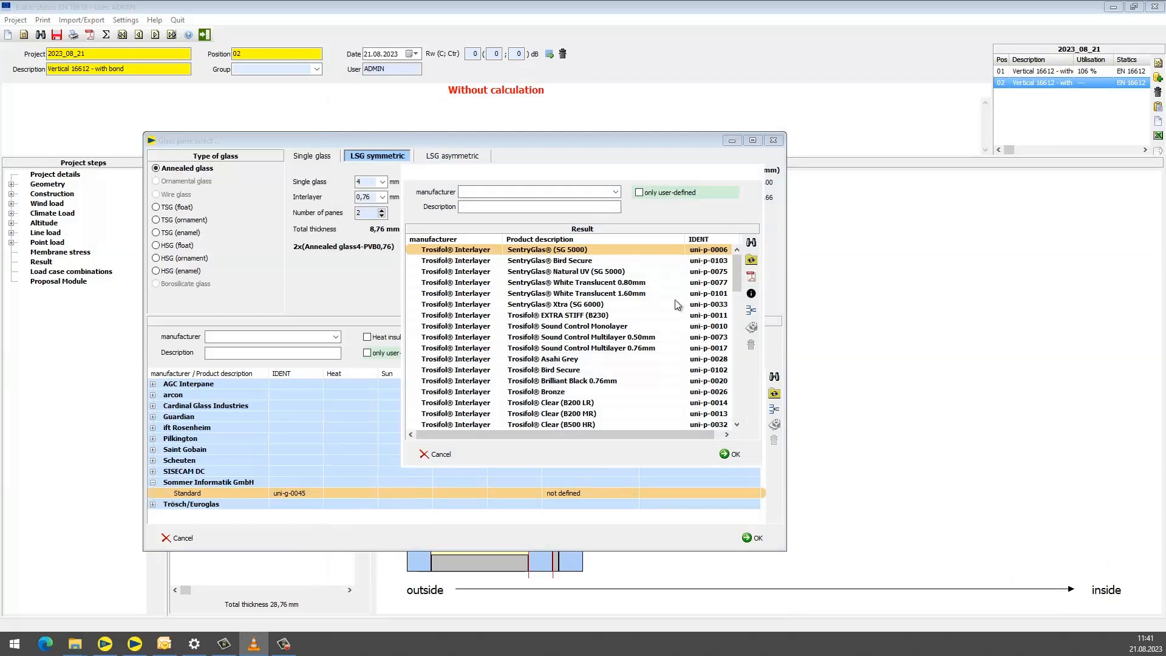
- Assign SentryGlas® (SG 5000) as the inner pane's interlayer with shear coupling for "andere Regionen, beheizt" (other regions, heated)
{"action": "left_click", "coordinate": [730, 454]}
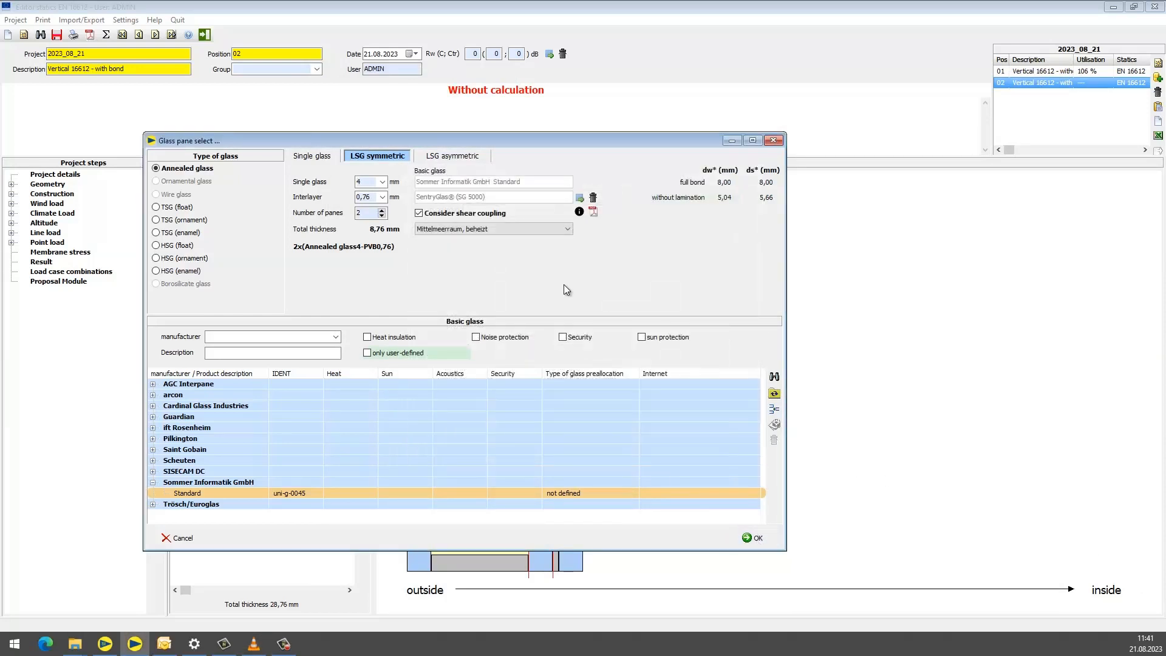
{"action": "left_click", "coordinate": [545, 227]}
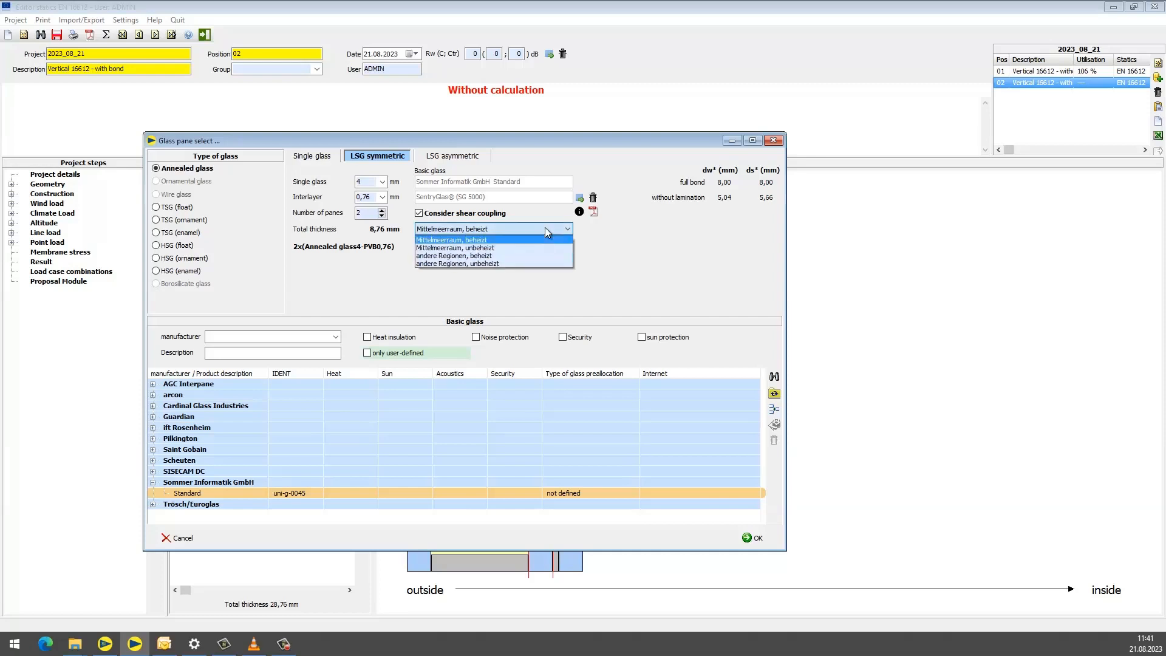
{"action": "left_click", "coordinate": [532, 258]}
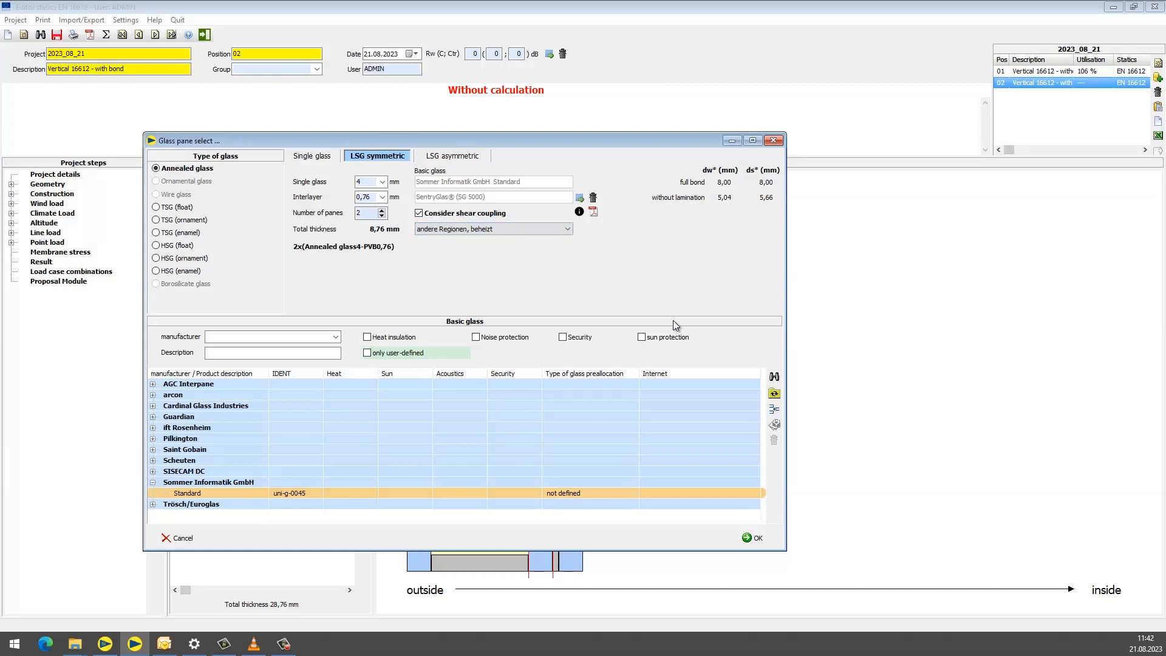
{"action": "left_click", "coordinate": [751, 542]}
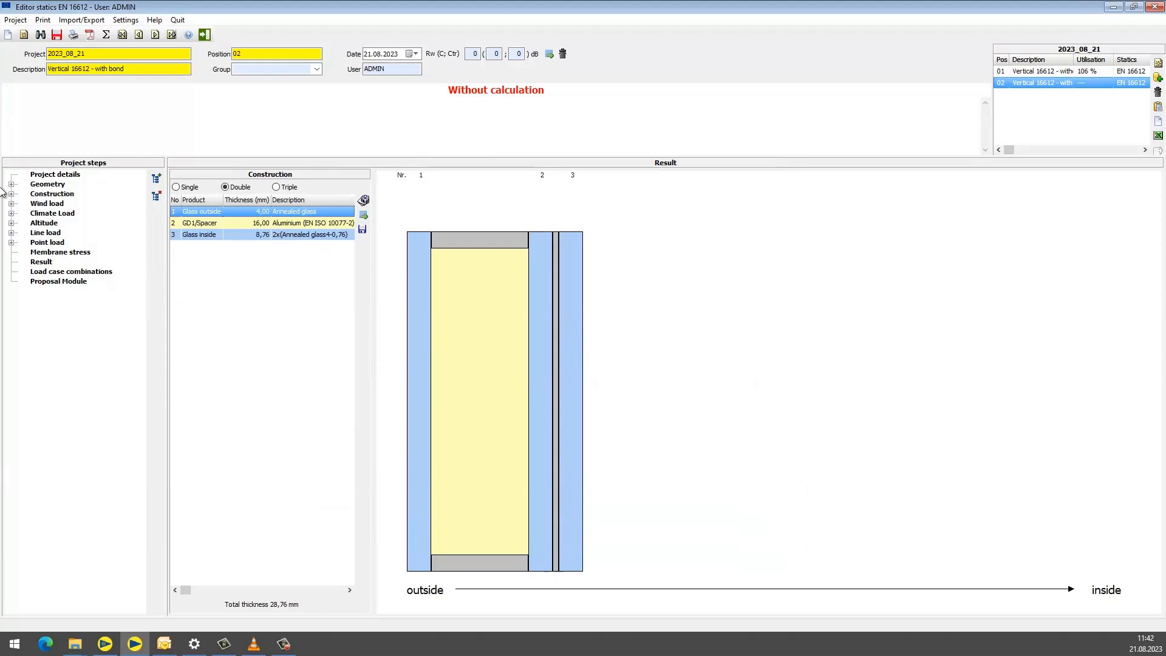
- Go through position 02's geometry, construction, wind, climate, altitude, line load and membrane stress inputs and calculate the result
{"action": "left_click", "coordinate": [55, 187]}
{"action": "left_click", "coordinate": [56, 196]}
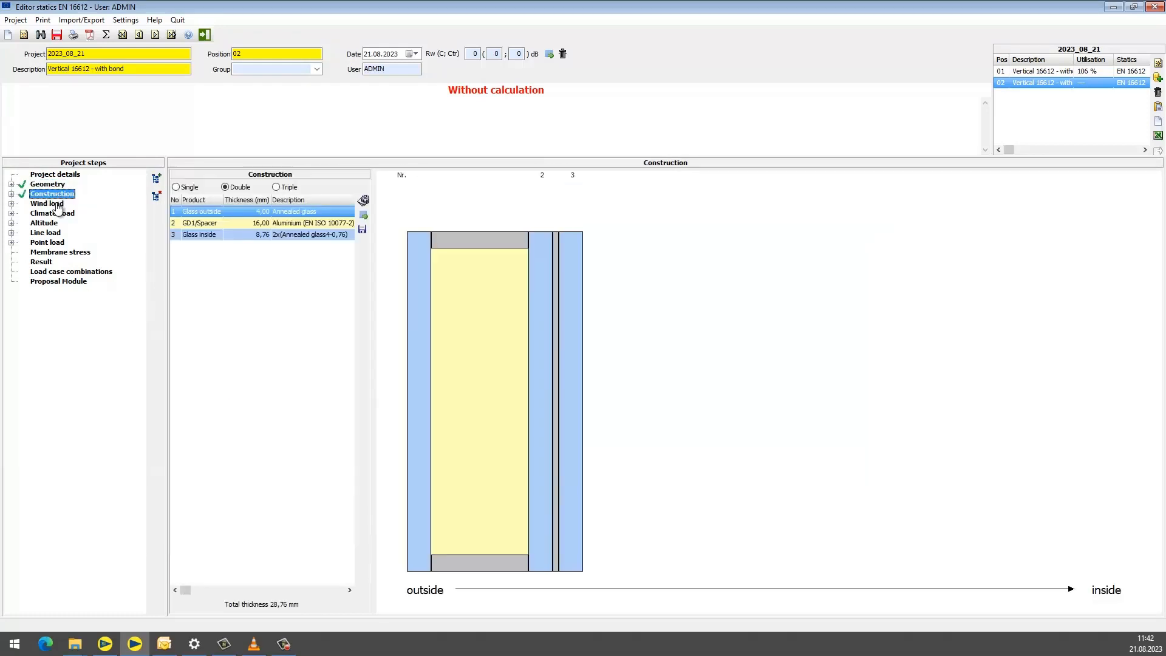
{"action": "left_click", "coordinate": [56, 206]}
{"action": "left_click", "coordinate": [58, 214]}
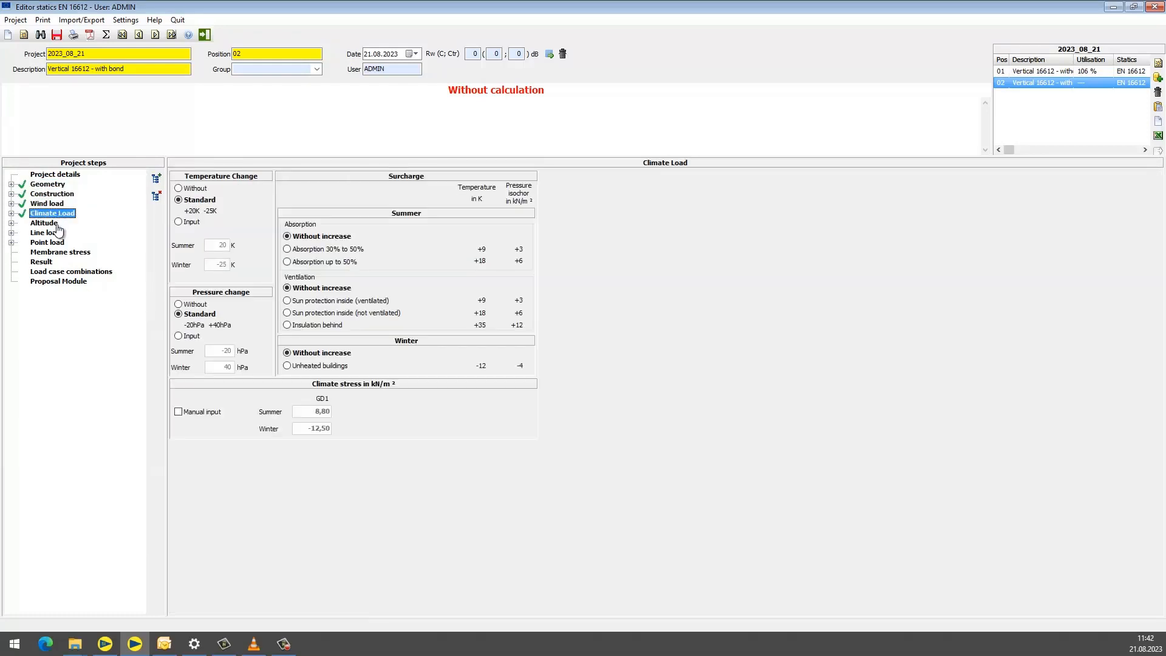
{"action": "left_click", "coordinate": [58, 223]}
{"action": "left_click", "coordinate": [58, 234]}
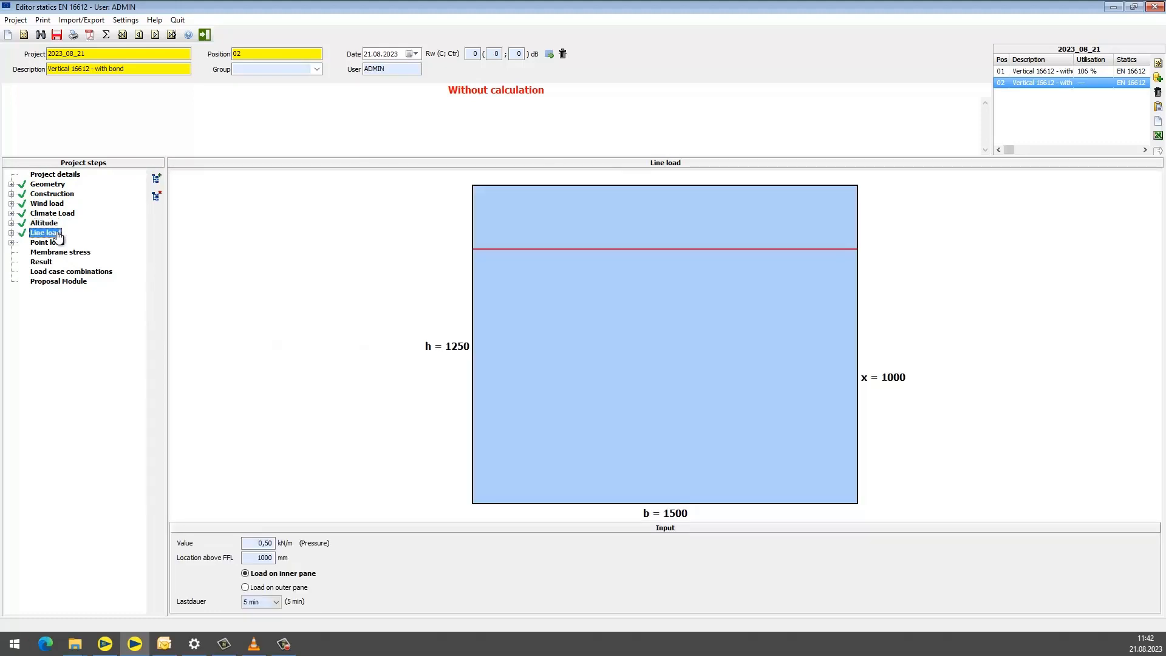
{"action": "left_click", "coordinate": [56, 253]}
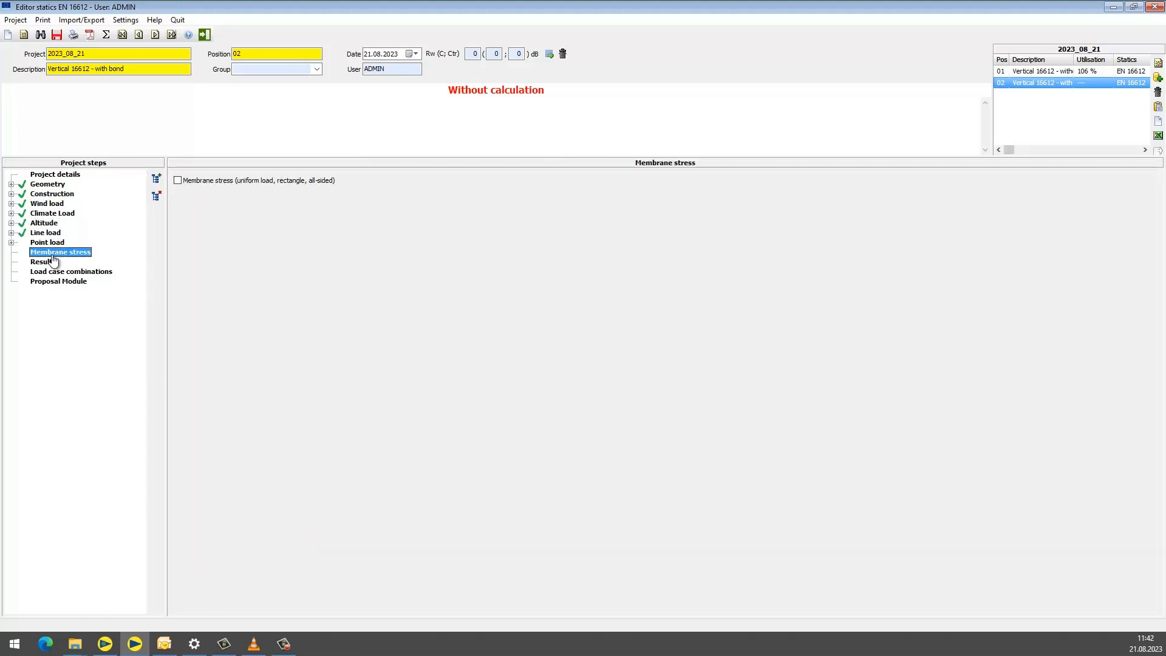
{"action": "left_click", "coordinate": [49, 261]}
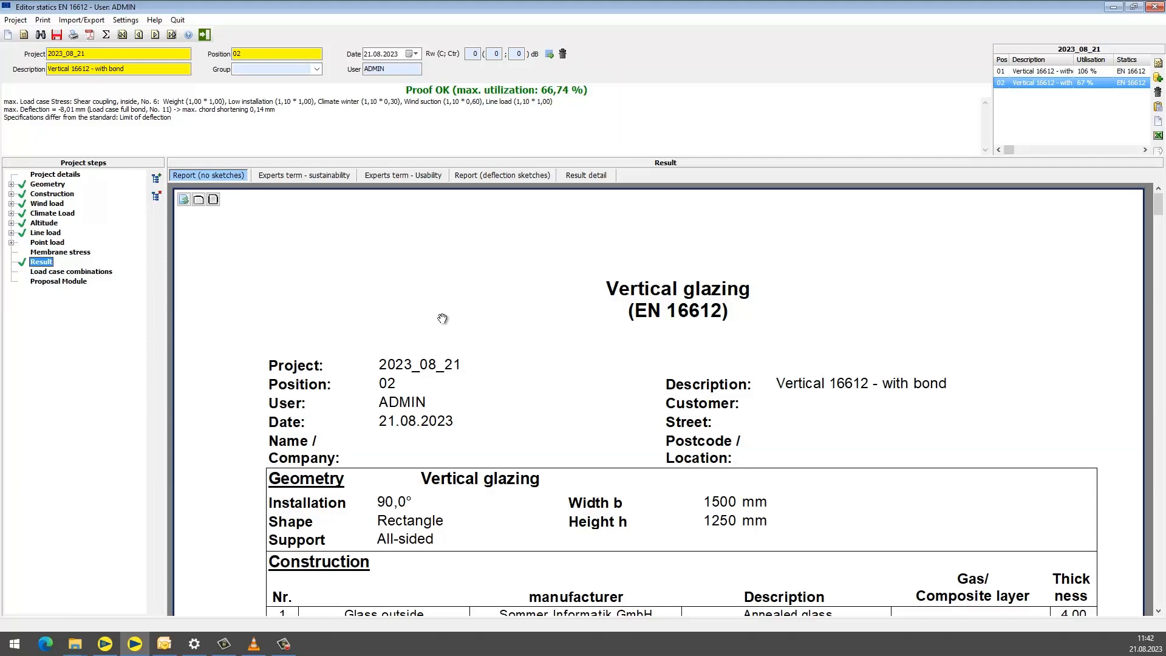
- Review position 02's report from the construction and load data through the proof summary to the effective thicknesses per load type
{"action": "scroll", "coordinate": [811, 396], "scroll_direction": "down", "scroll_amount": 2}
{"action": "scroll", "coordinate": [811, 396], "scroll_direction": "down", "scroll_amount": 2}
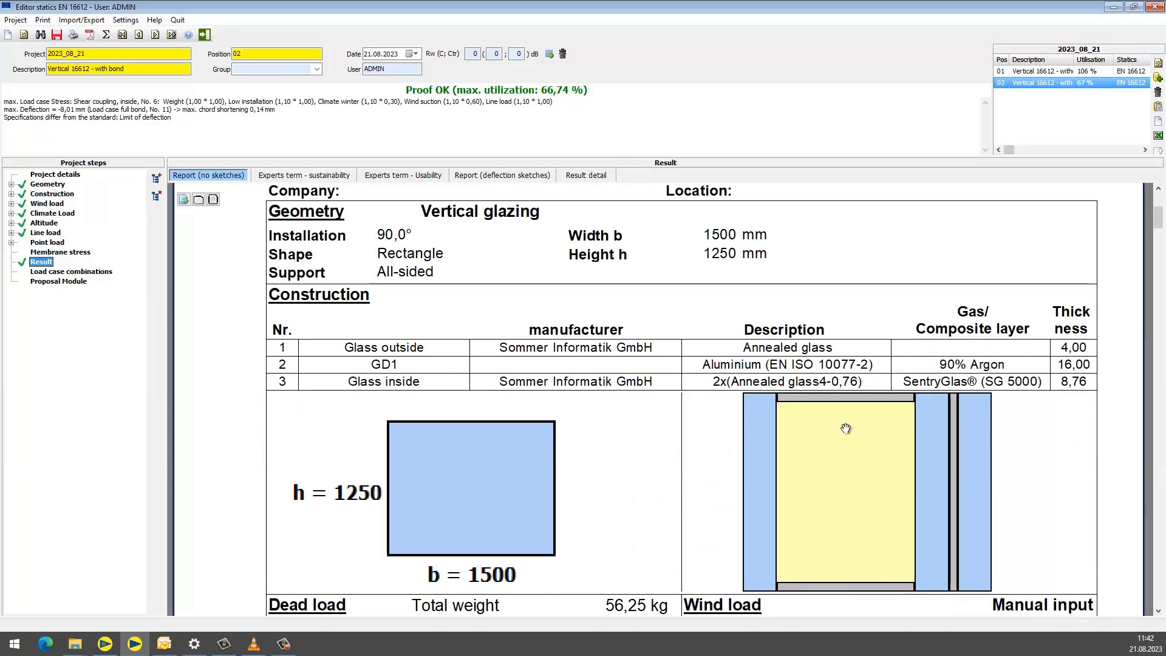
{"action": "scroll", "coordinate": [846, 429], "scroll_direction": "down", "scroll_amount": 5}
{"action": "scroll", "coordinate": [810, 267], "scroll_direction": "down", "scroll_amount": 5}
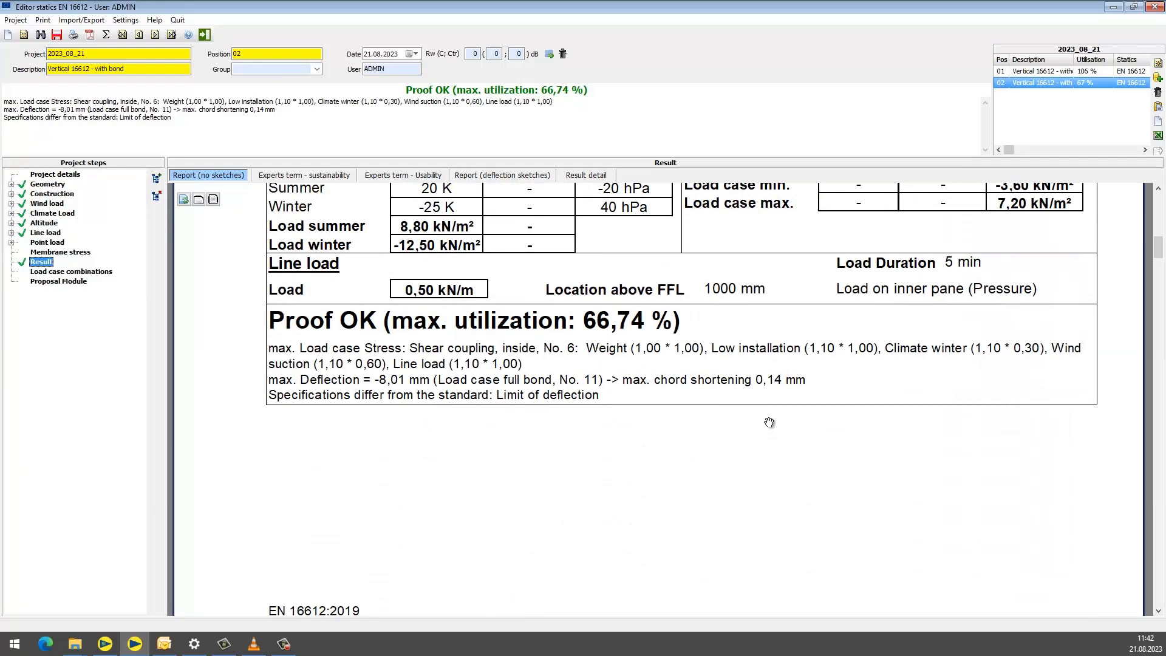
{"action": "scroll", "coordinate": [768, 422], "scroll_direction": "down", "scroll_amount": 7}
{"action": "scroll", "coordinate": [769, 421], "scroll_direction": "down", "scroll_amount": 2}
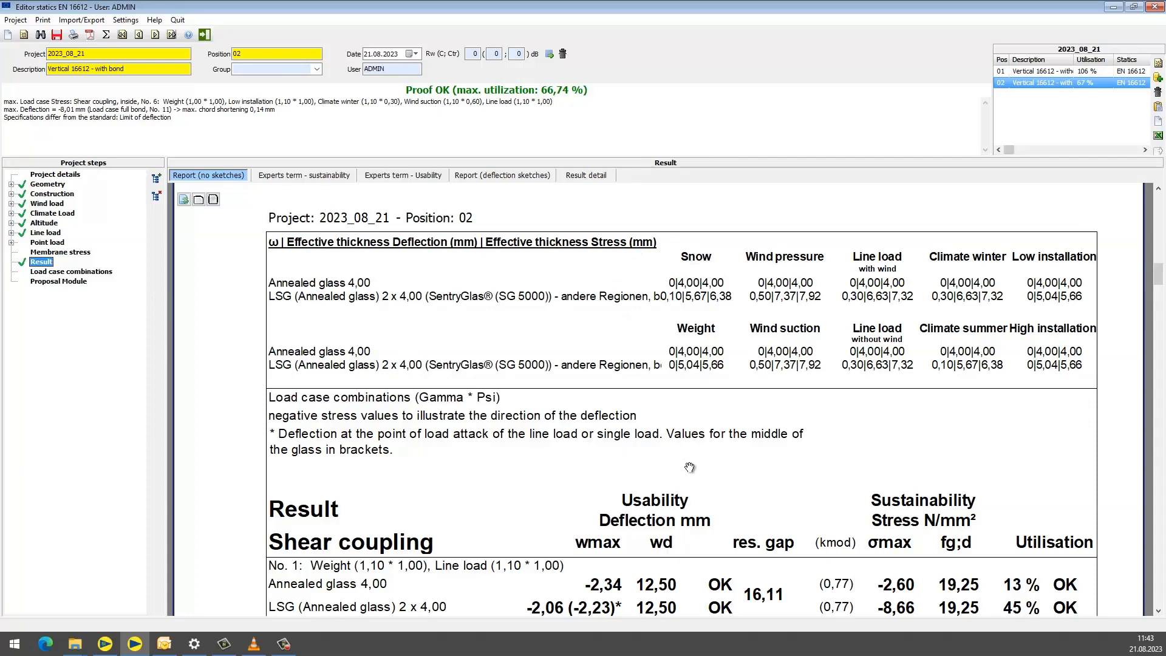
- Examine the shear coupling load case combinations for each pane's deflection, stress and utilisation
{"action": "scroll", "coordinate": [689, 467], "scroll_direction": "down", "scroll_amount": 5}
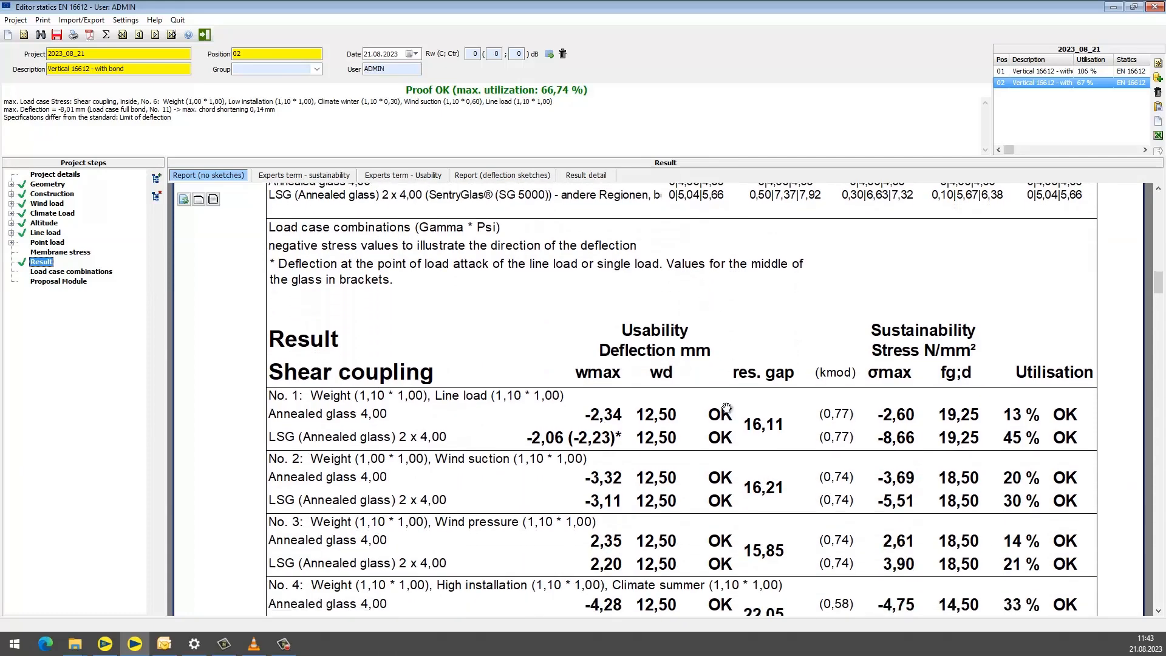
{"action": "left_click_drag", "start_coordinate": [724, 447], "coordinate": [742, 299]}
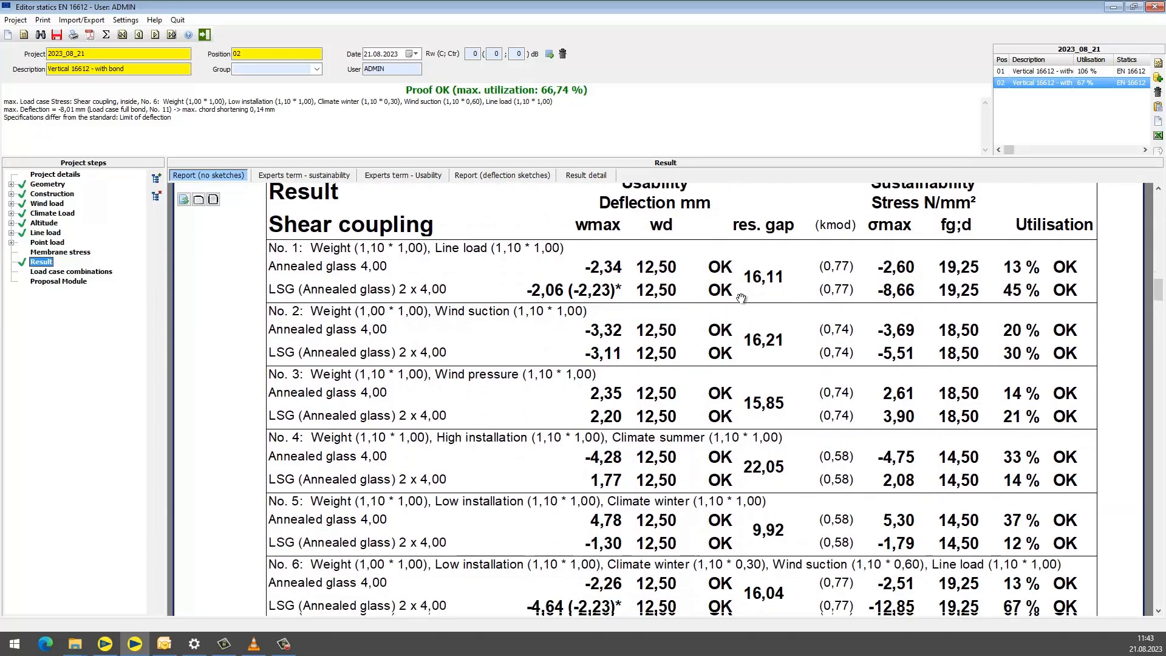
{"action": "left_click_drag", "start_coordinate": [720, 506], "coordinate": [715, 269]}
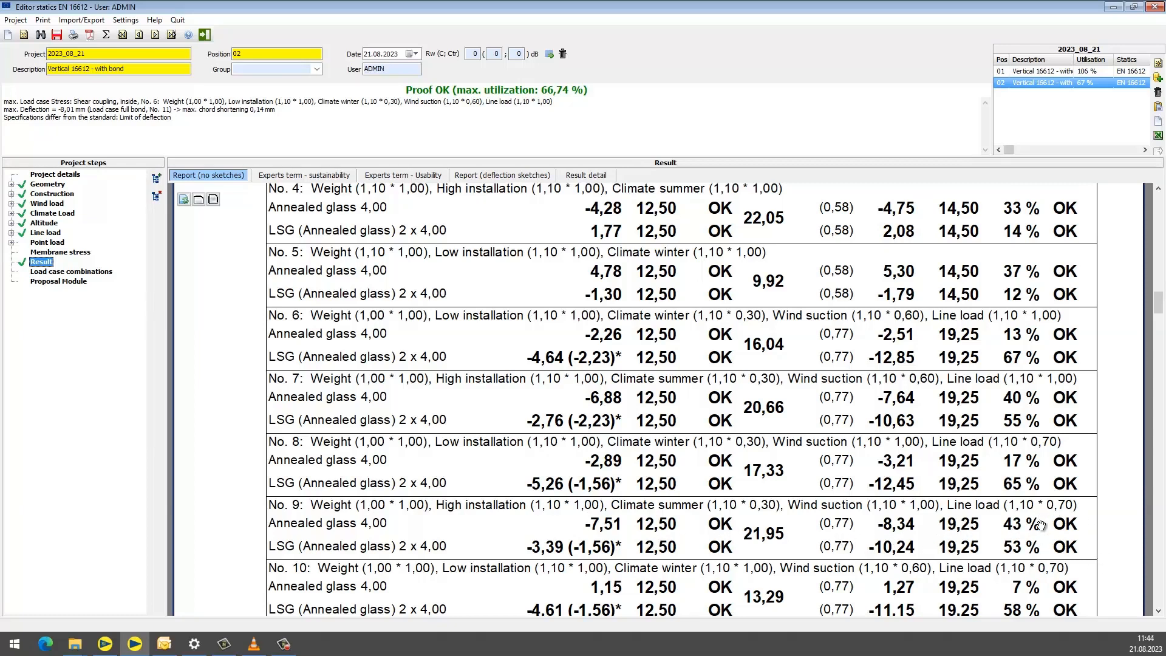
{"action": "scroll", "coordinate": [928, 522], "scroll_direction": "down", "scroll_amount": 7}
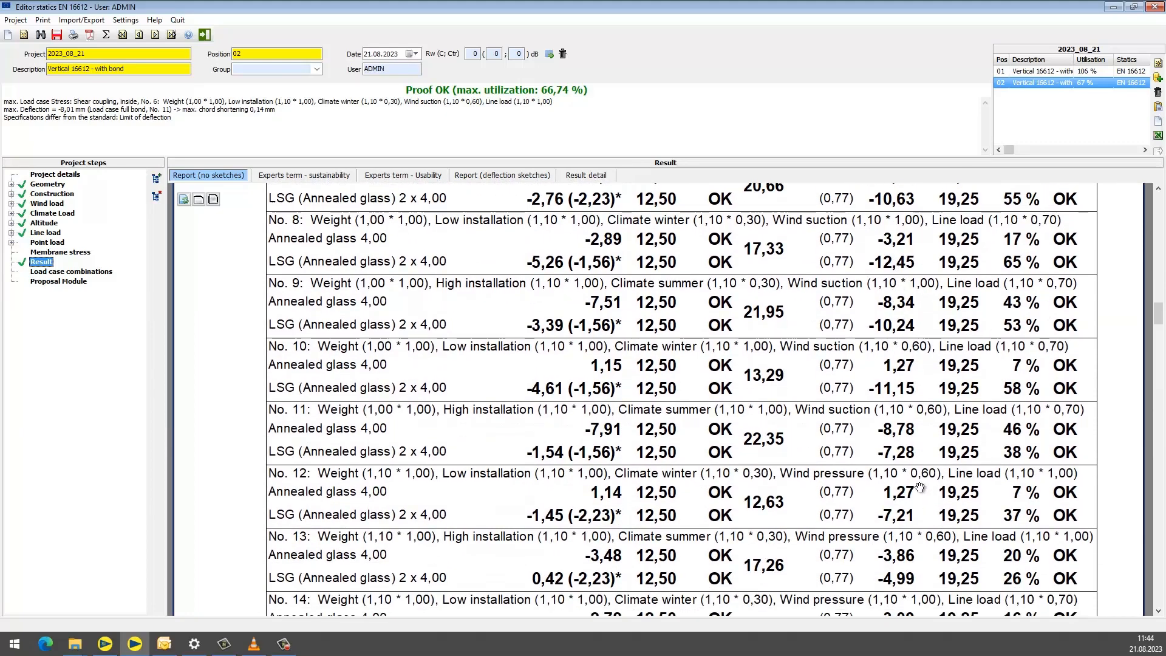
{"action": "scroll", "coordinate": [863, 437], "scroll_direction": "down", "scroll_amount": 17}
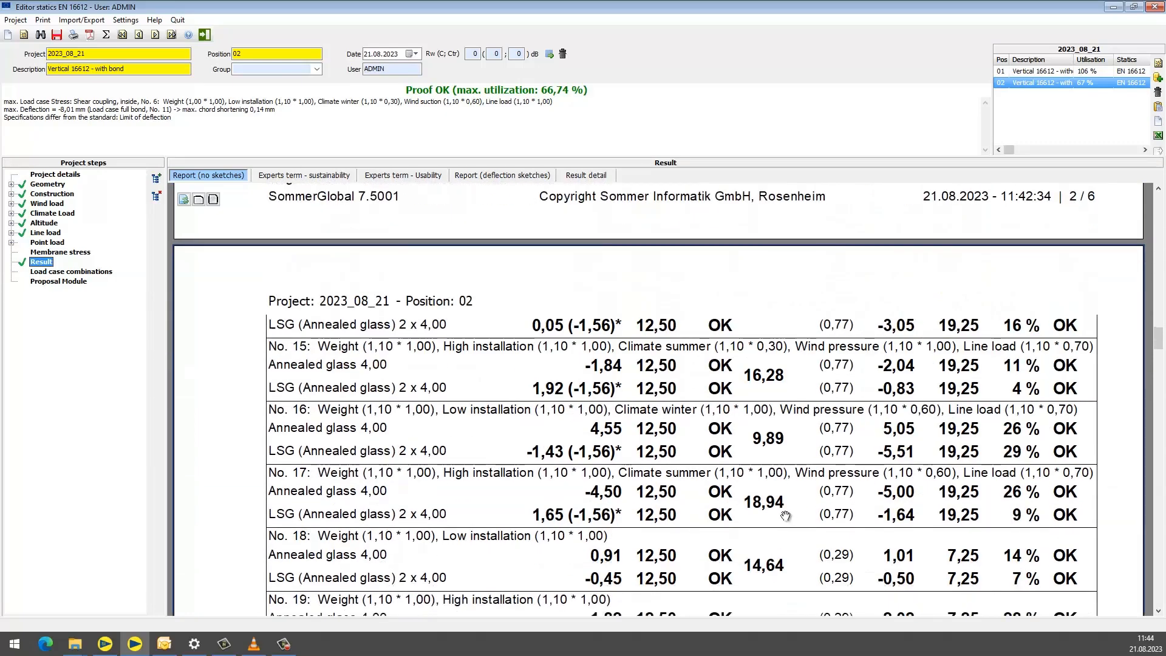
{"action": "scroll", "coordinate": [768, 331], "scroll_direction": "down", "scroll_amount": 7}
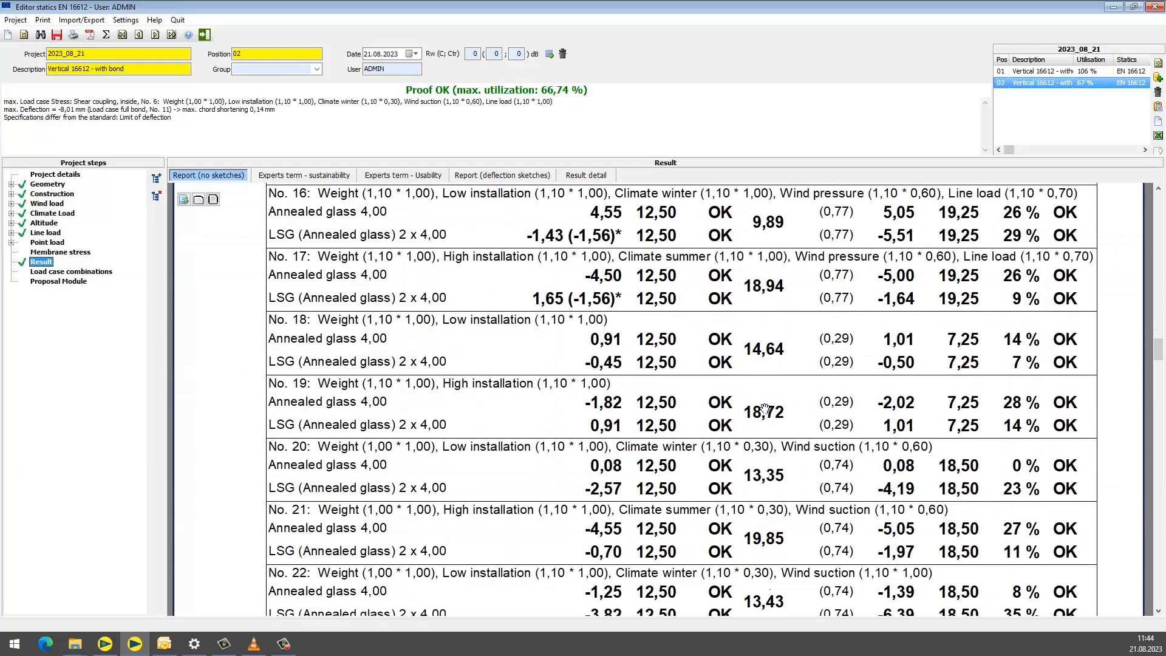
{"action": "scroll", "coordinate": [741, 480], "scroll_direction": "up", "scroll_amount": 8}
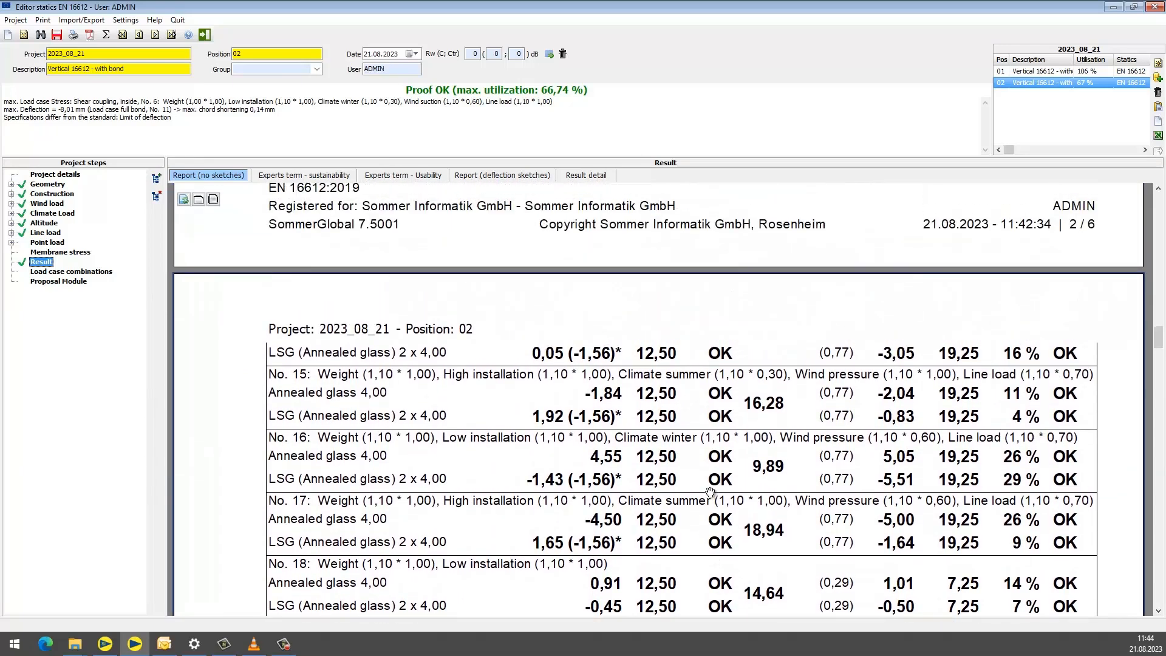
{"action": "scroll", "coordinate": [717, 516], "scroll_direction": "down", "scroll_amount": 20}
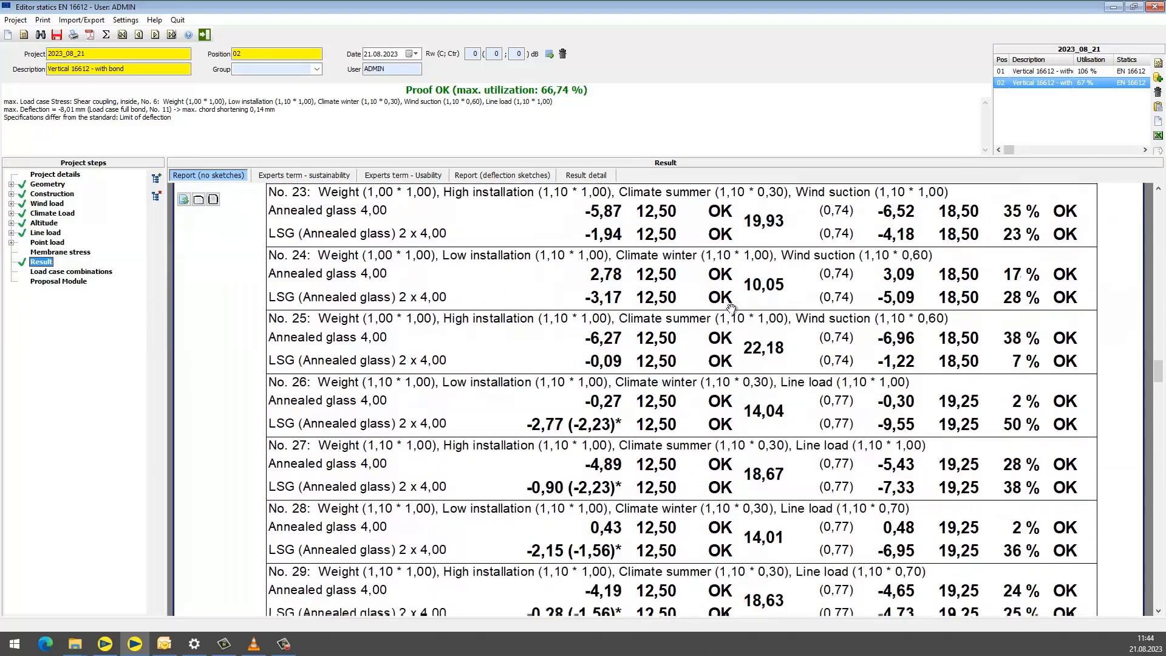
{"action": "scroll", "coordinate": [660, 573], "scroll_direction": "down", "scroll_amount": 7}
{"action": "scroll", "coordinate": [699, 389], "scroll_direction": "down", "scroll_amount": 11}
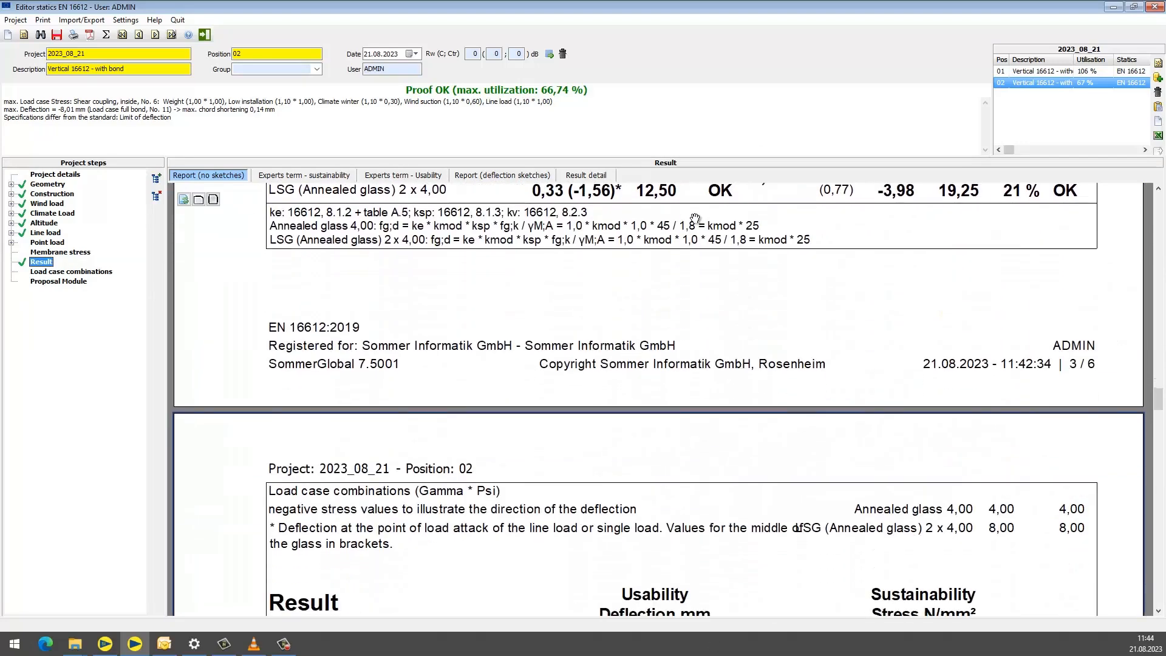
- Check the full bond results for the first load case combinations and return to the report's start
{"action": "scroll", "coordinate": [699, 450], "scroll_direction": "down", "scroll_amount": 5}
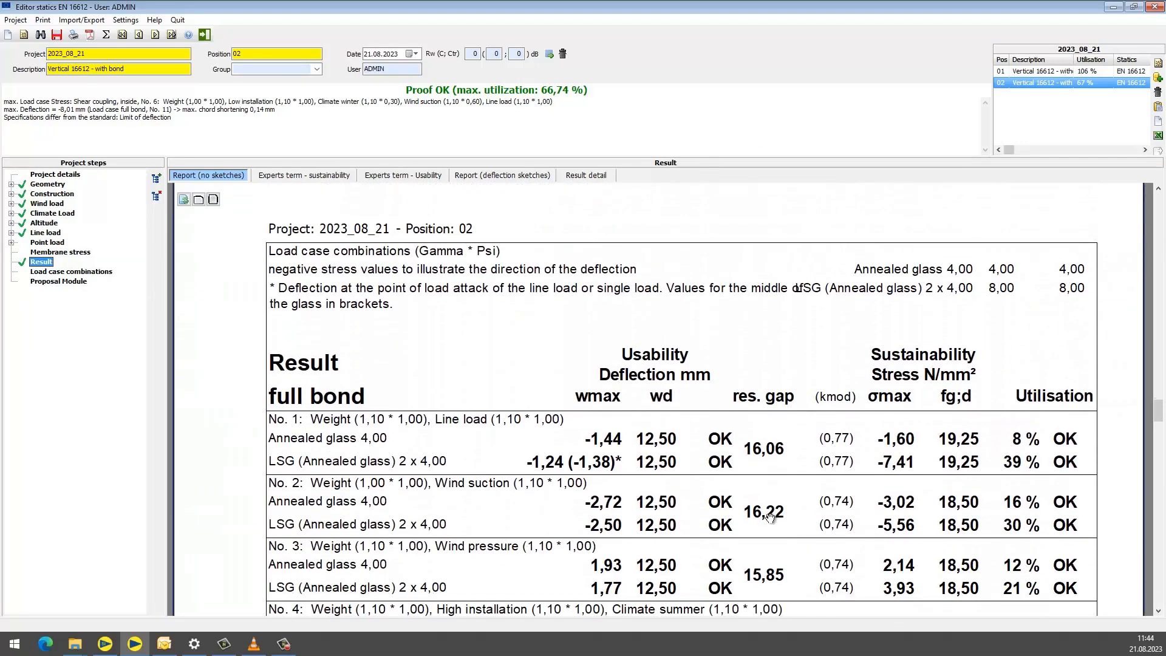
{"action": "scroll", "coordinate": [769, 478], "scroll_direction": "down", "scroll_amount": 1}
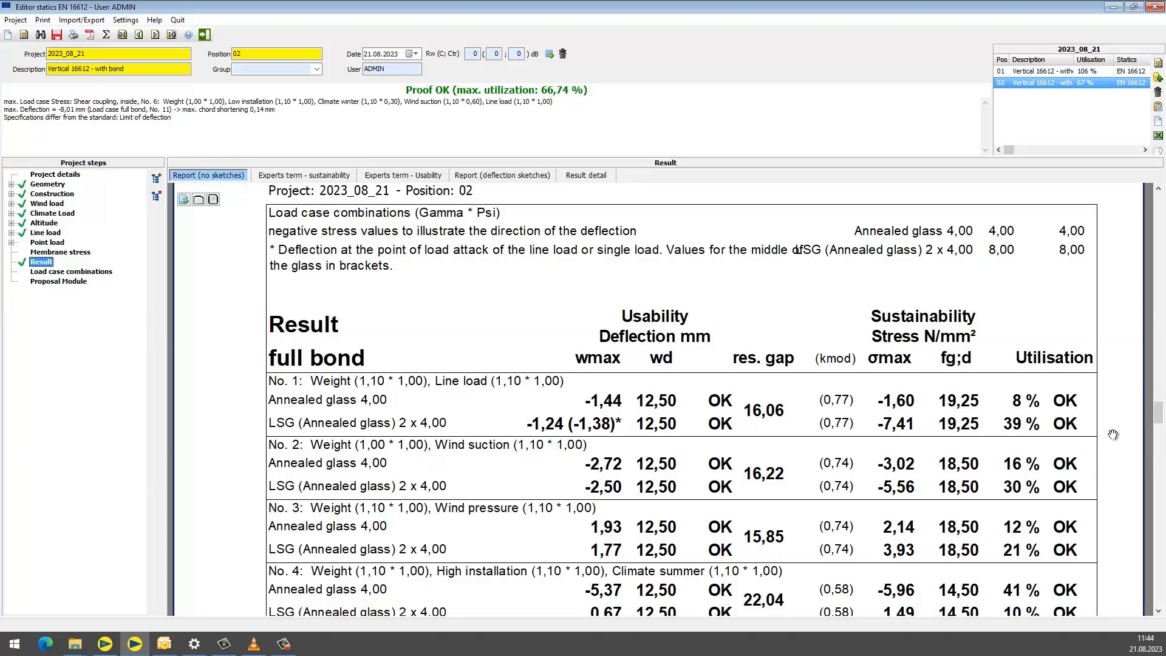
{"action": "left_click_drag", "start_coordinate": [1158, 411], "coordinate": [1158, 203]}
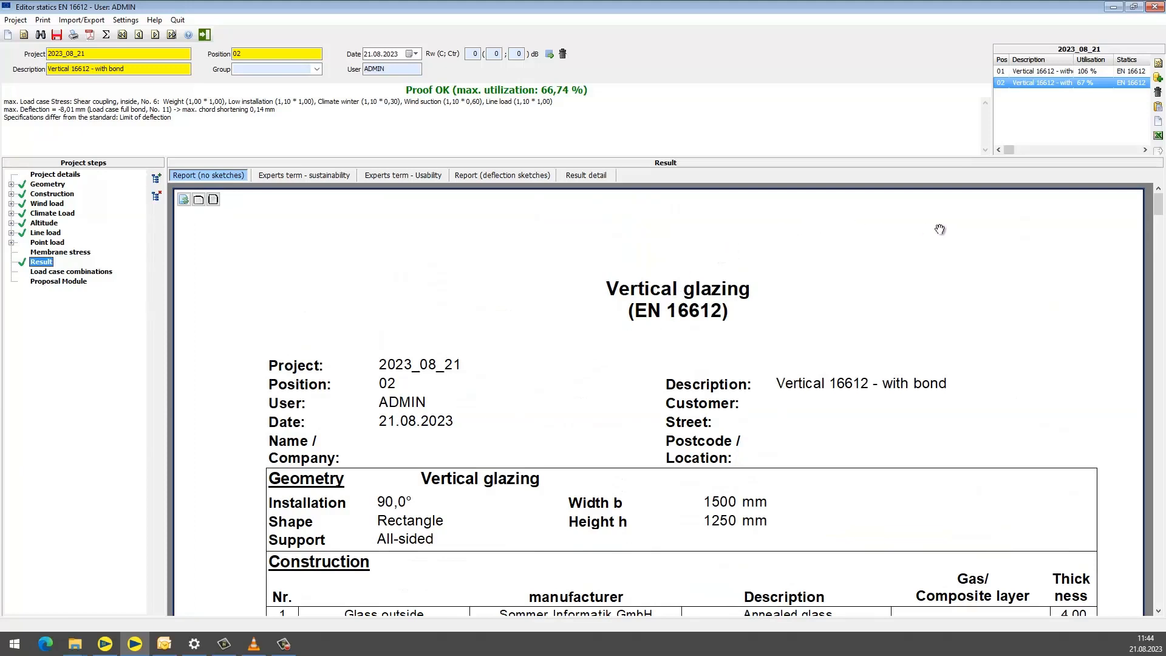
- Copy position 01 to a new position 03 and change its description to "Horizontal 16612 - without bond"
{"action": "left_click", "coordinate": [1124, 80]}
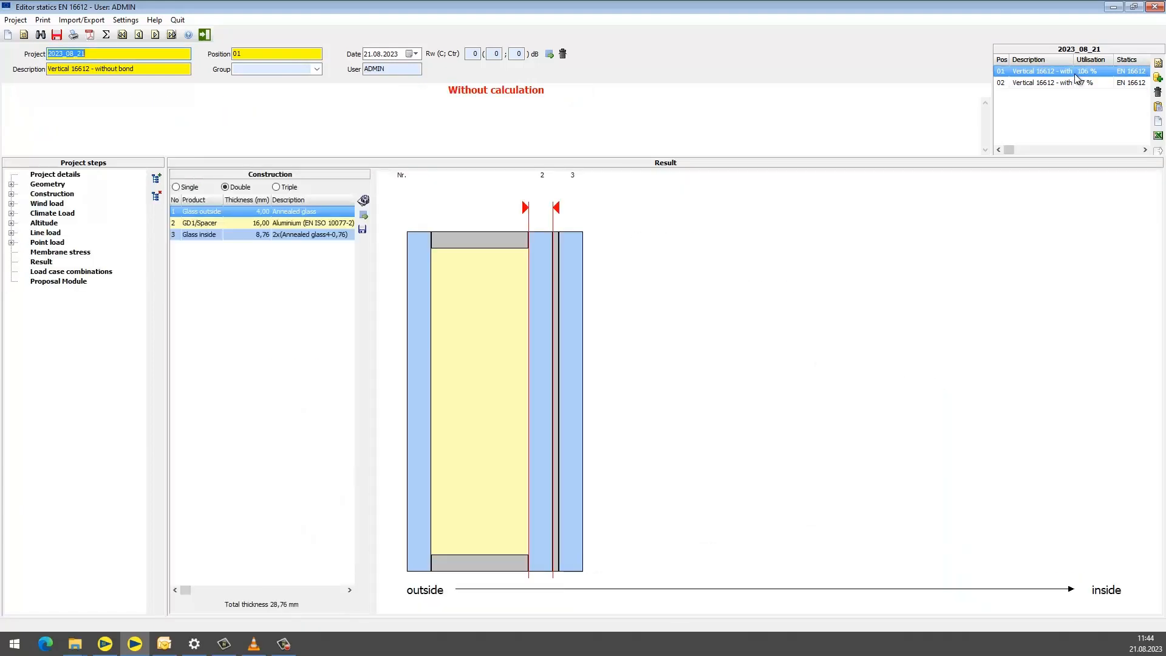
{"action": "left_click", "coordinate": [1156, 79]}
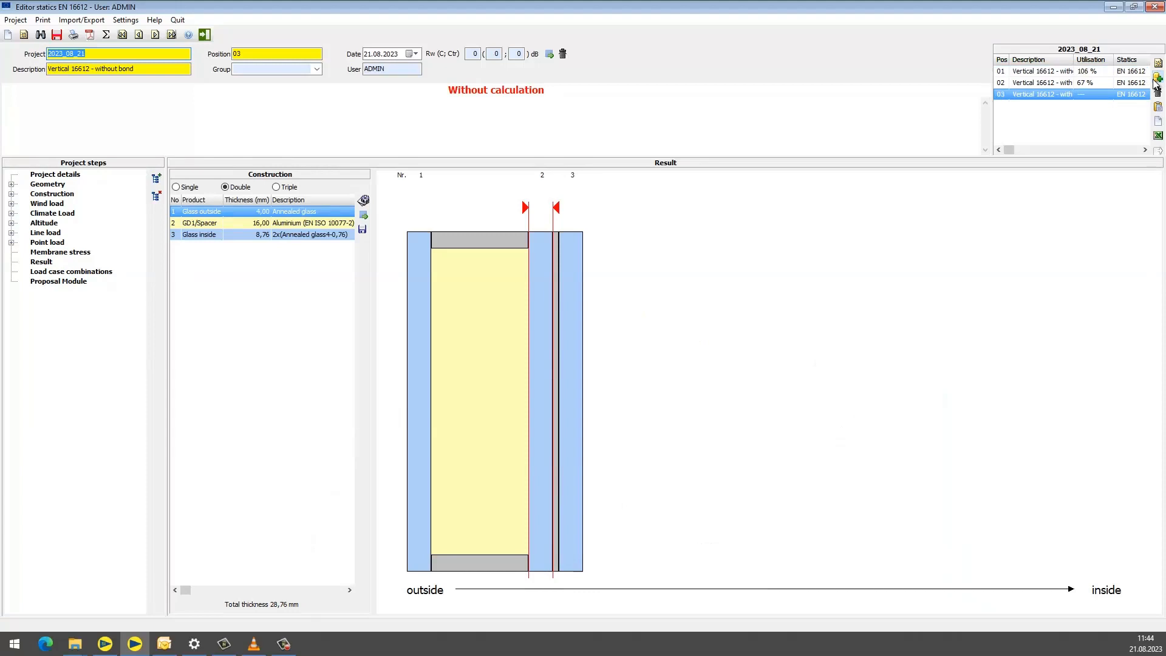
{"action": "double_click", "coordinate": [68, 68]}
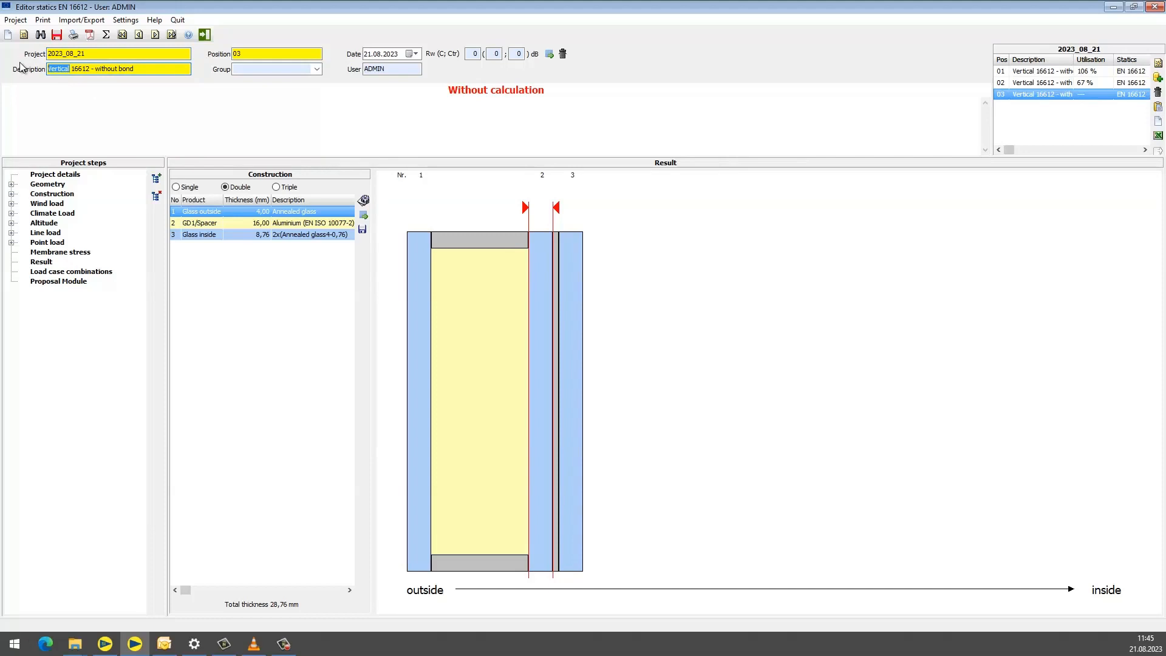
{"action": "type", "text": "Horizontal"}
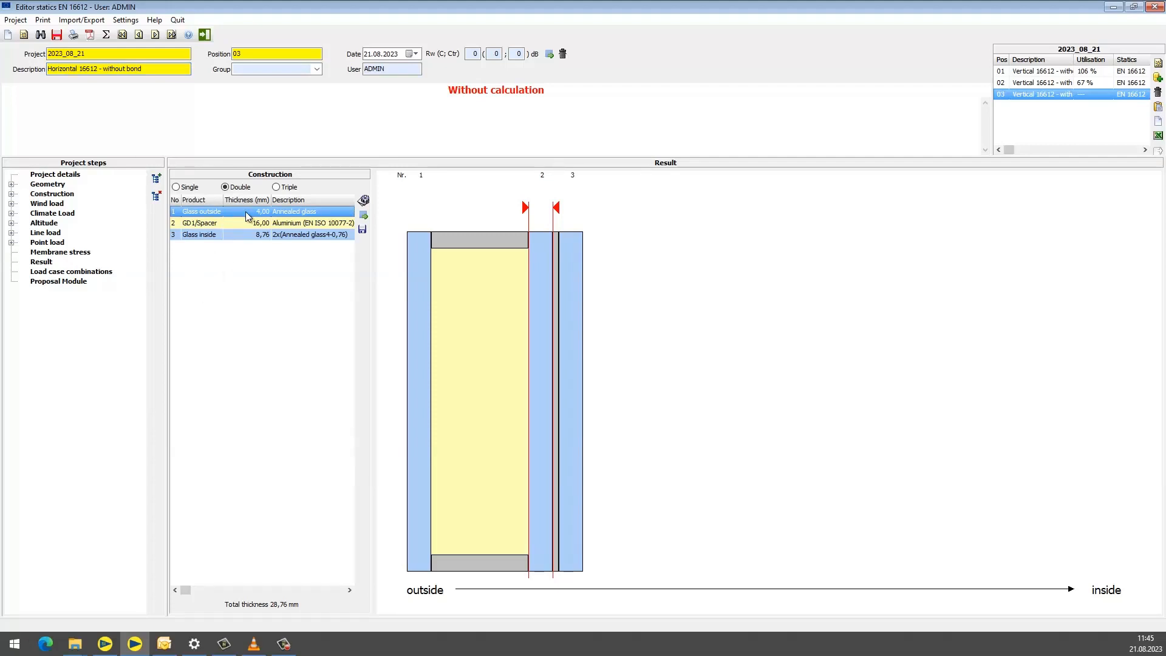
- Change the outside glass to symmetric laminated safety glass of two 4 mm annealed panes with a 0.76 mm PVB interlayer, without shear coupling
{"action": "left_click", "coordinate": [290, 217]}
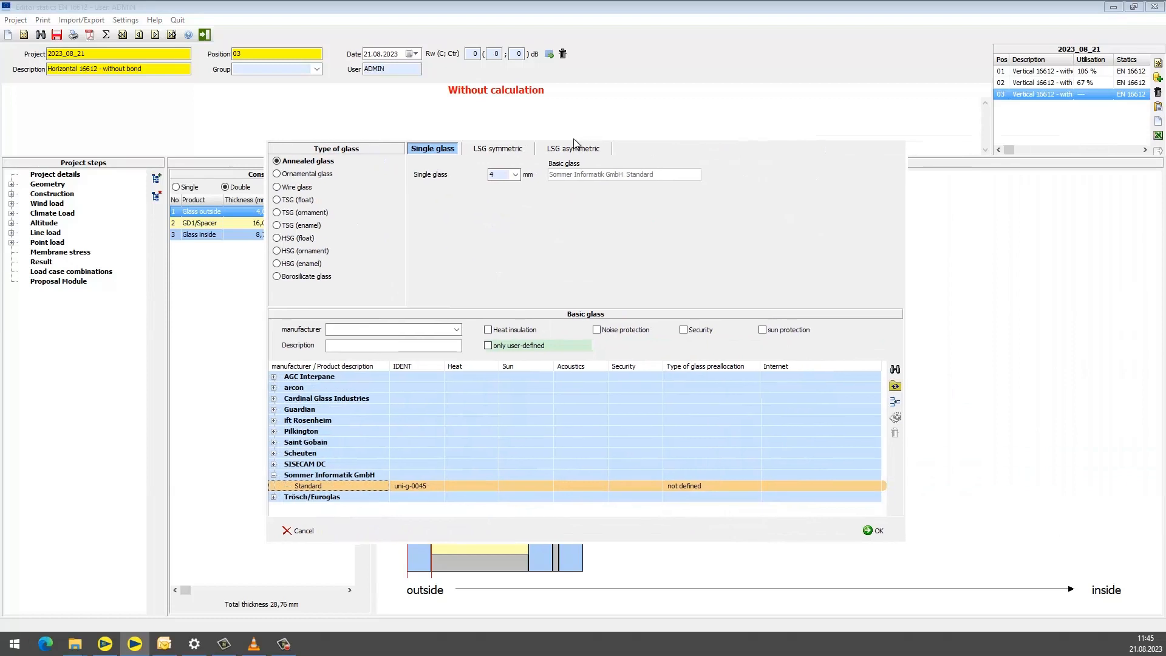
{"action": "left_click", "coordinate": [491, 149]}
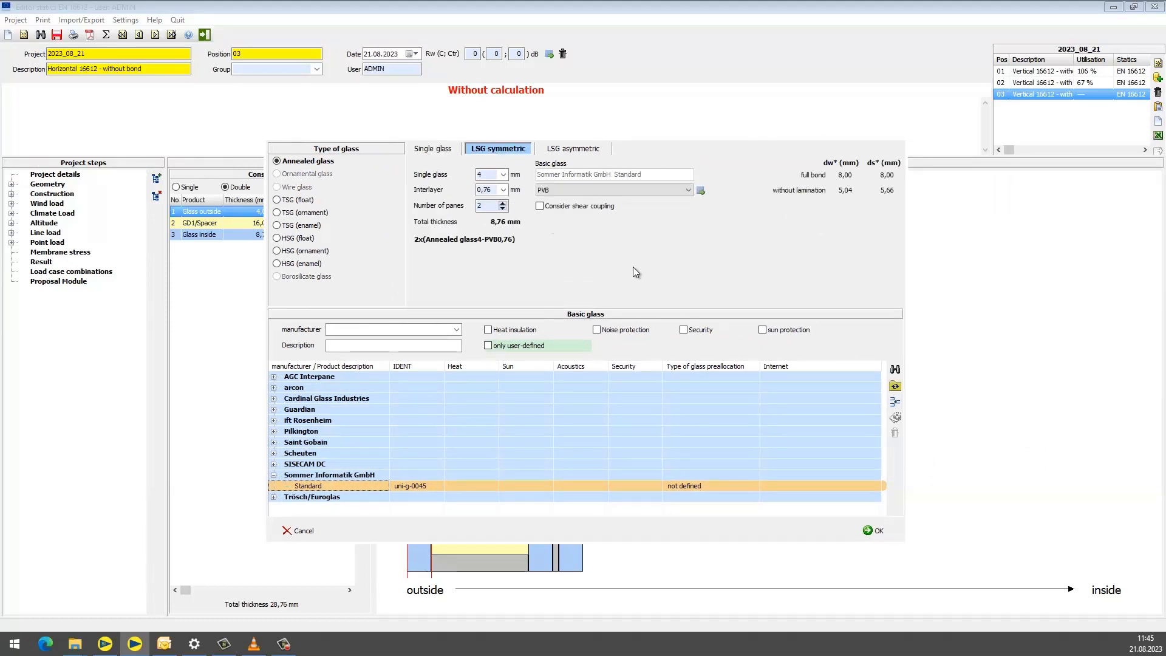
{"action": "left_click", "coordinate": [875, 529]}
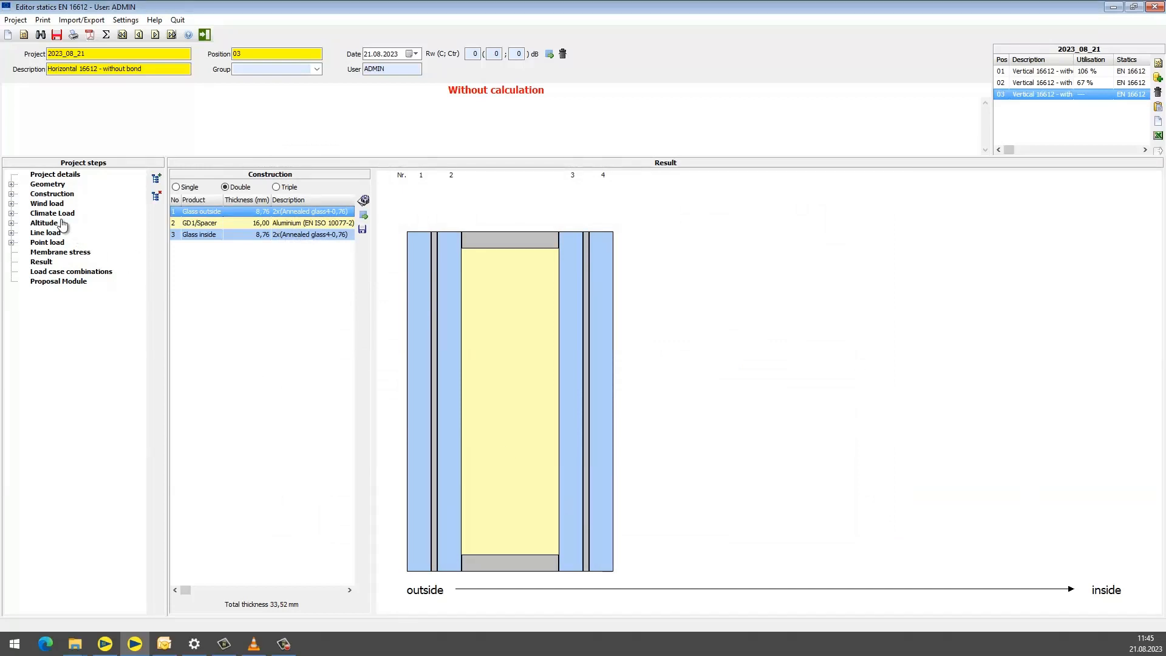
- Switch position 03's geometry to horizontal glazing with an installation angle of 0°
{"action": "left_click", "coordinate": [52, 187]}
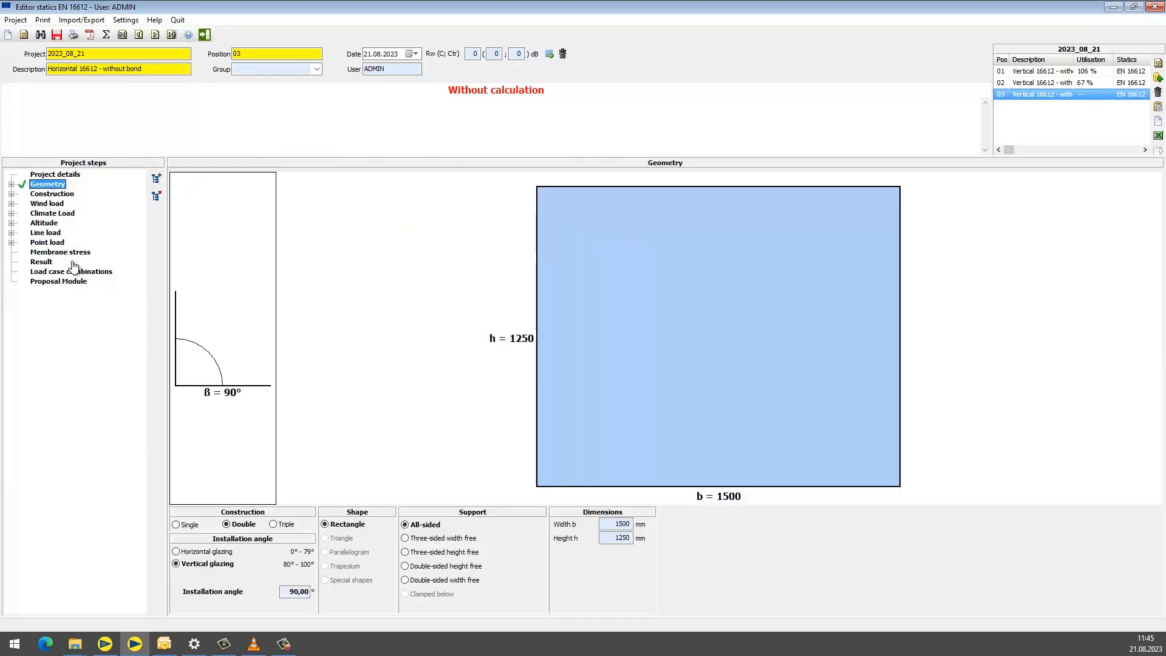
{"action": "left_click", "coordinate": [217, 553]}
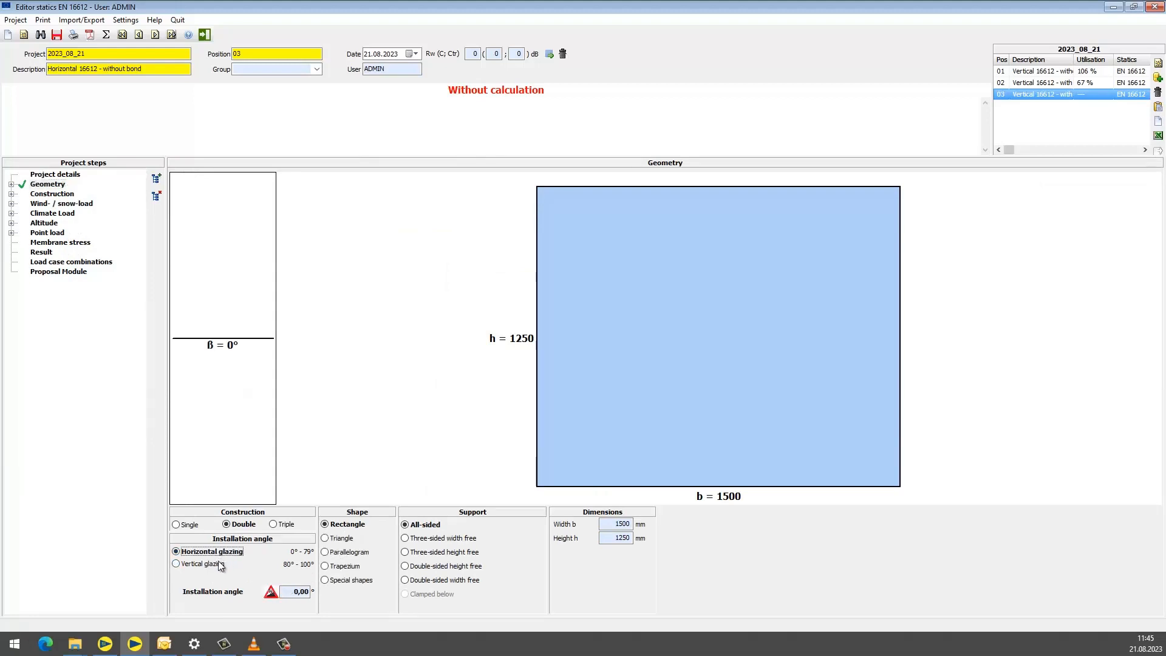
{"action": "left_click", "coordinate": [222, 565]}
{"action": "left_click_drag", "start_coordinate": [285, 592], "coordinate": [359, 595]}
{"action": "type", "text": "0"}
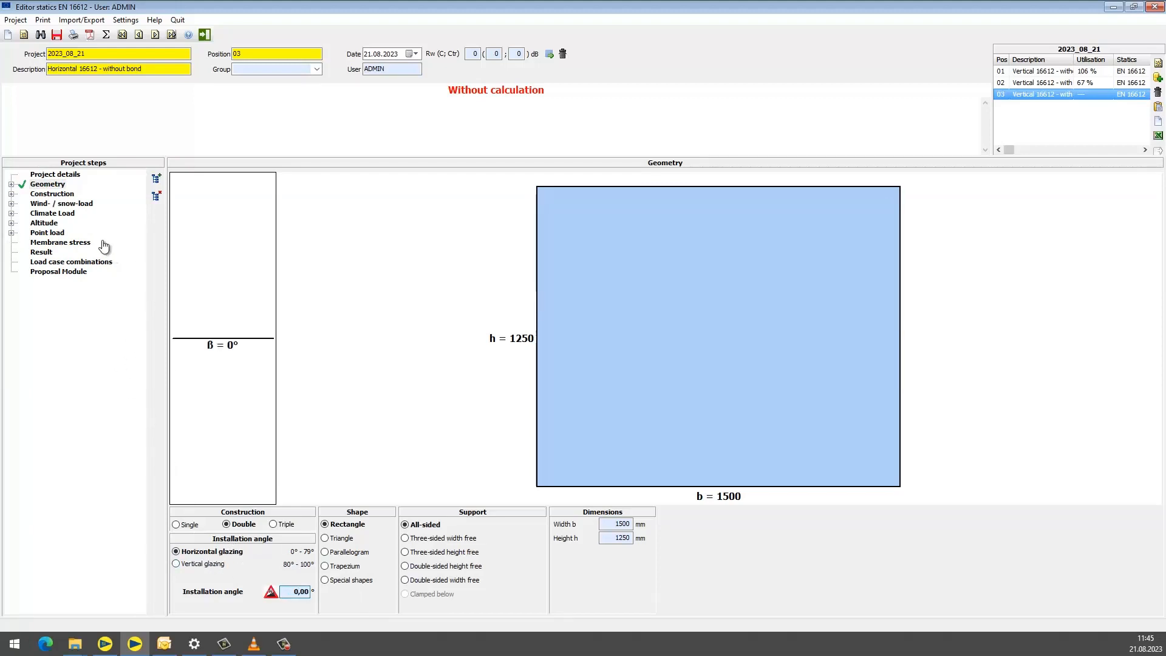
- Set the snow load to 1.5 kN/m² and enter the height above sea level as 100 m
{"action": "left_click", "coordinate": [51, 194]}
{"action": "left_click", "coordinate": [52, 204]}
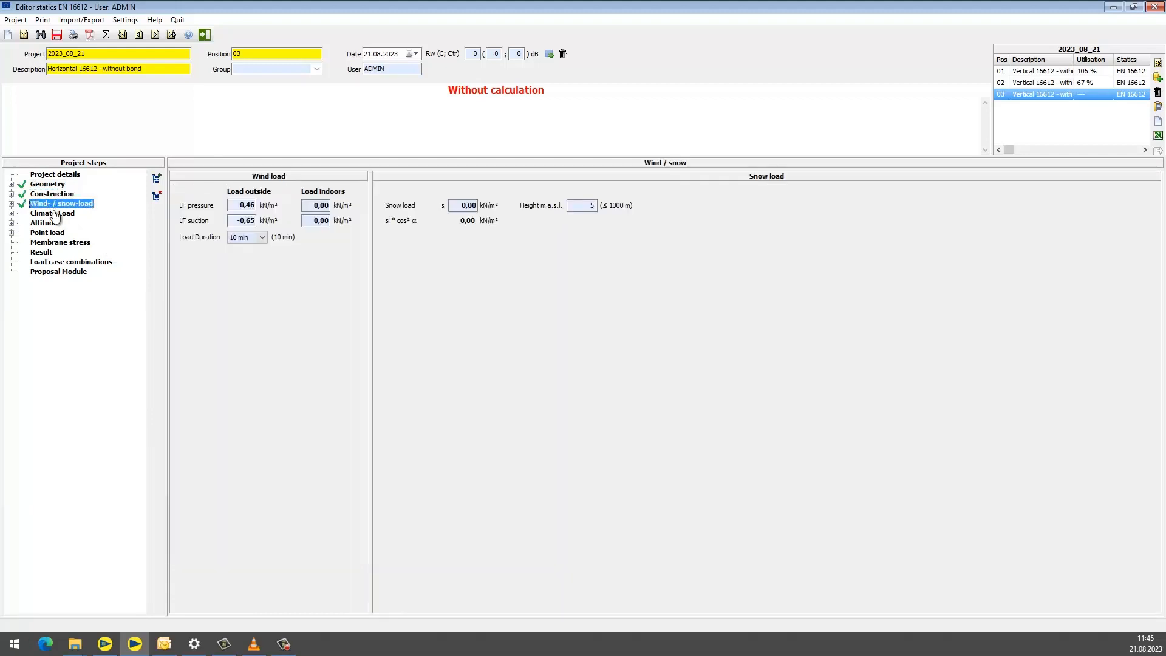
{"action": "left_click", "coordinate": [54, 214]}
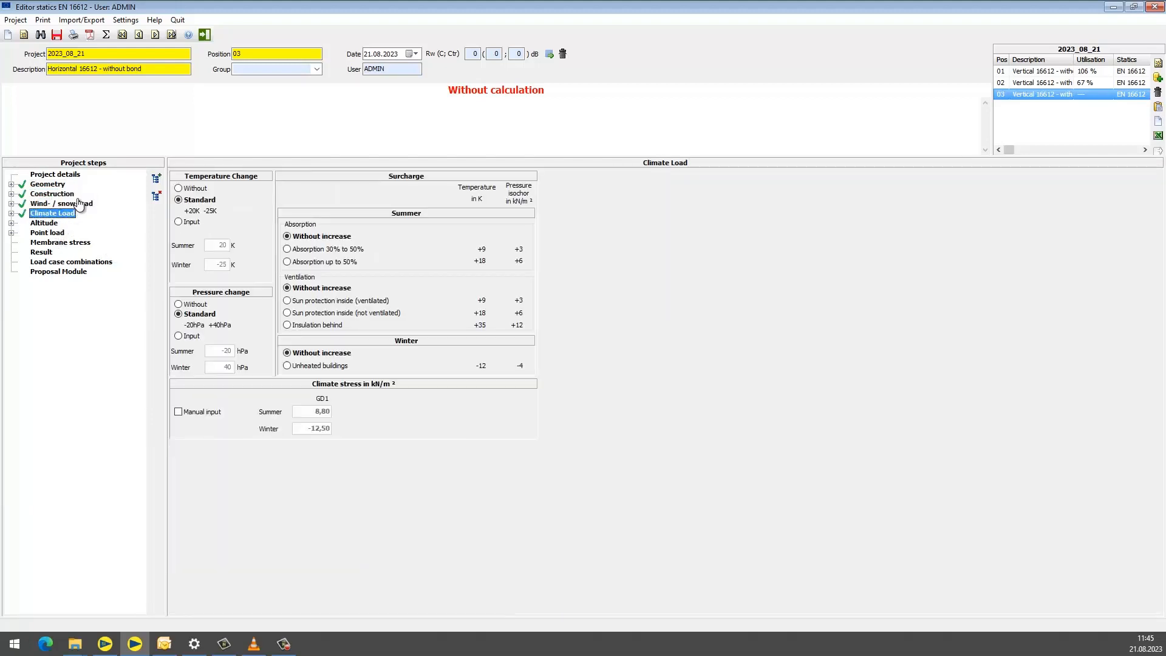
{"action": "left_click", "coordinate": [79, 203]}
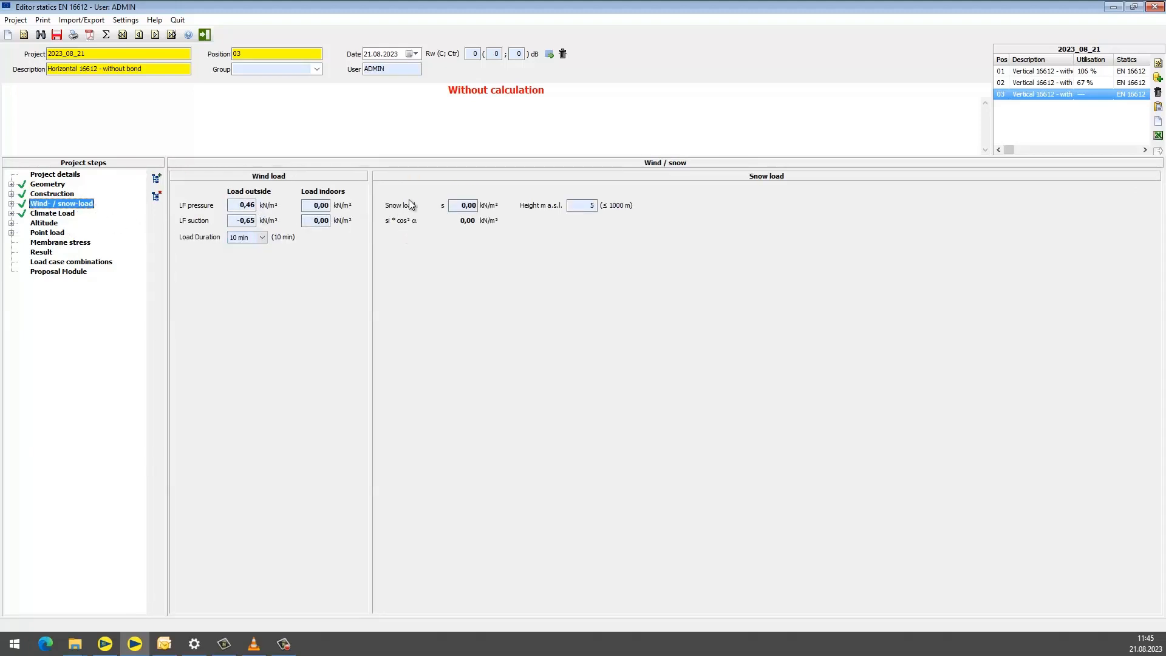
{"action": "left_click", "coordinate": [460, 206]}
{"action": "type", "text": "1,5"}
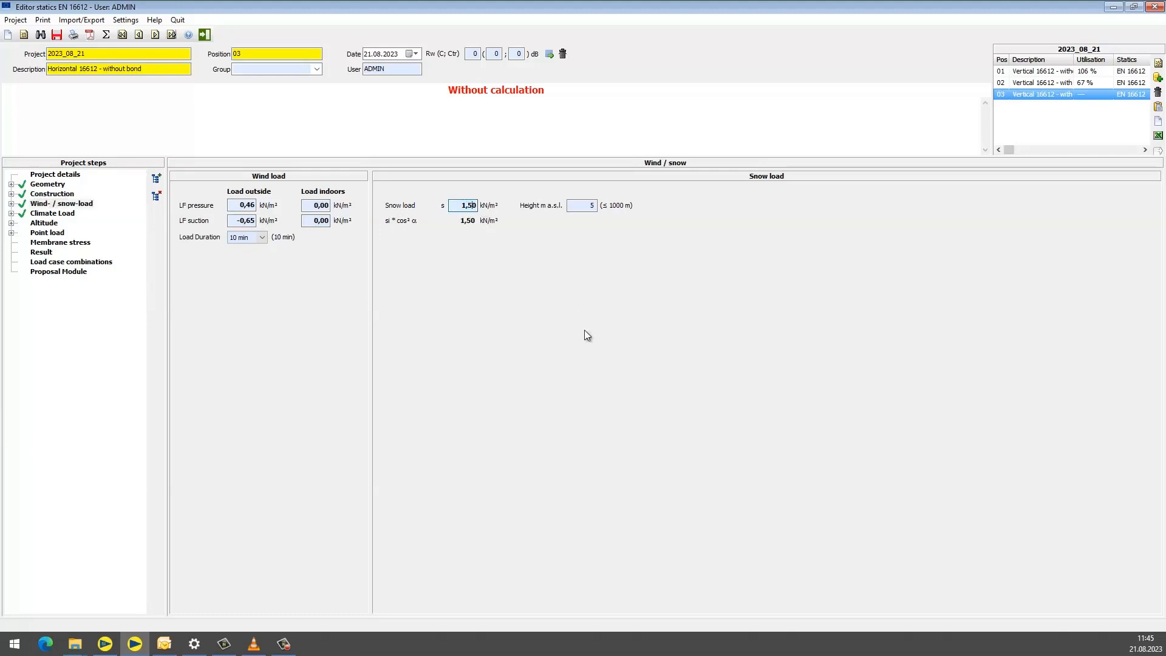
{"action": "key", "text": "Tab"}
{"action": "type", "text": "1500"}
- Go through the altitude settings and examine how snow and wind are factored in the load case combinations
{"action": "left_click", "coordinate": [59, 225]}
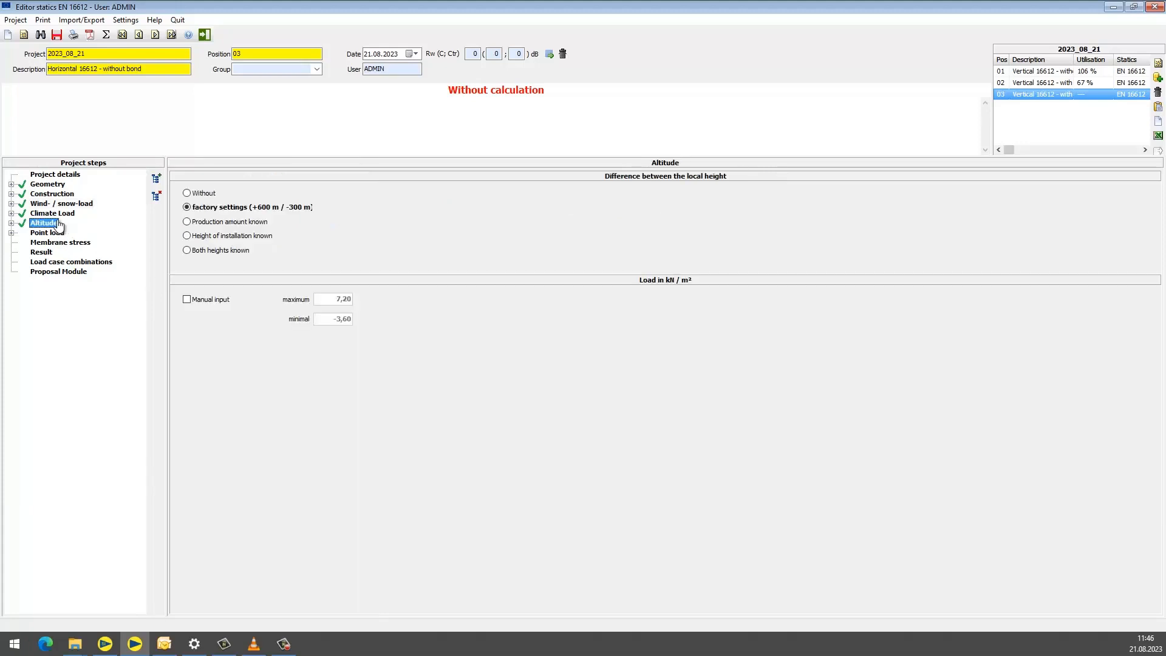
{"action": "left_click", "coordinate": [57, 264]}
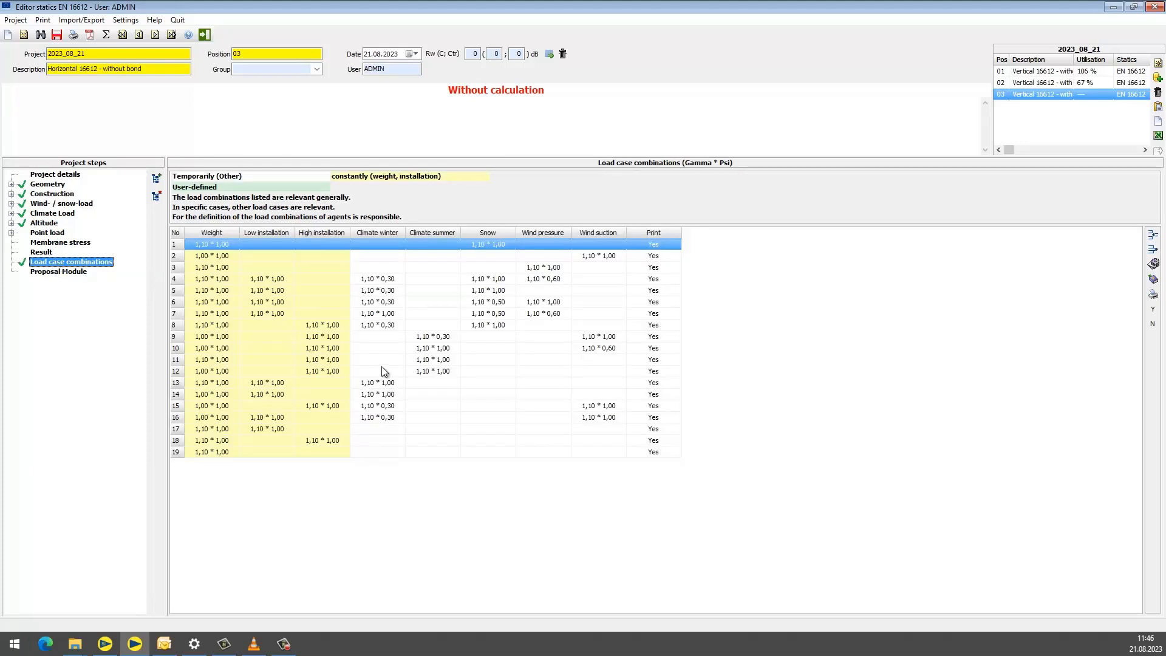
{"action": "left_click", "coordinate": [493, 314]}
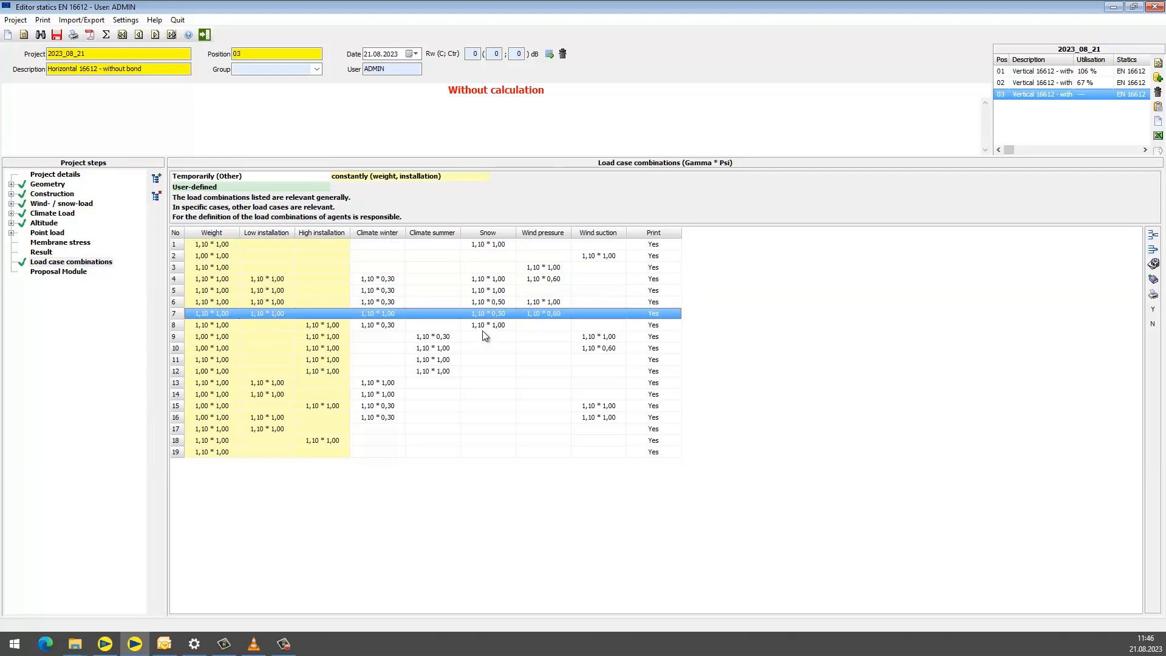
{"action": "left_click", "coordinate": [489, 302]}
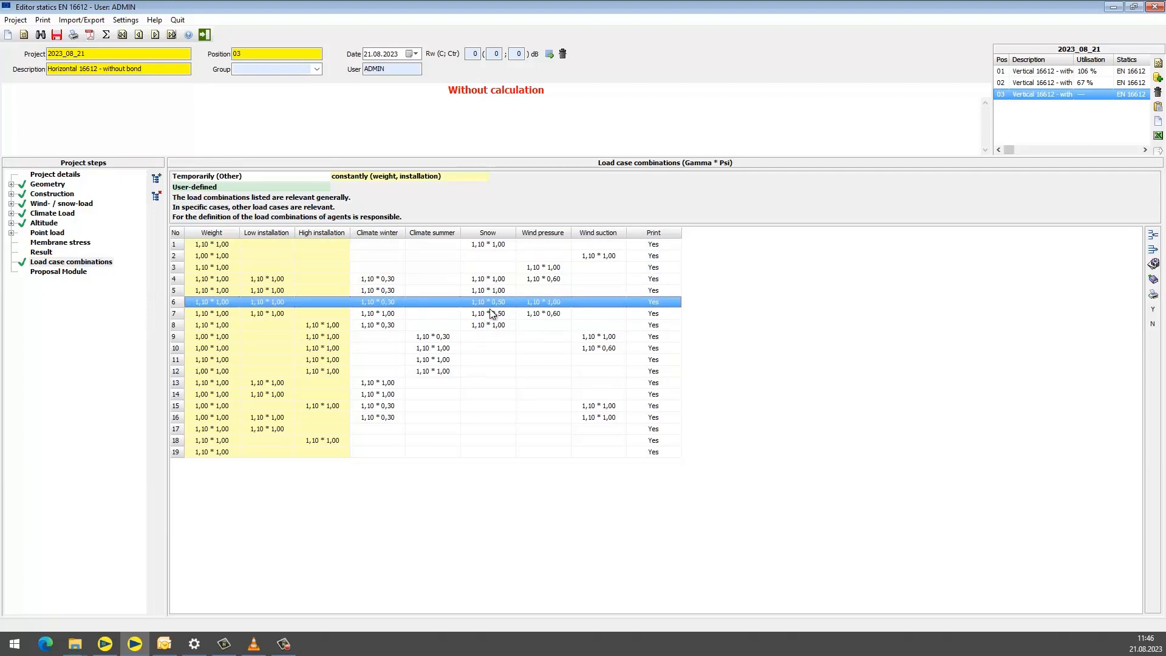
{"action": "left_click", "coordinate": [492, 313]}
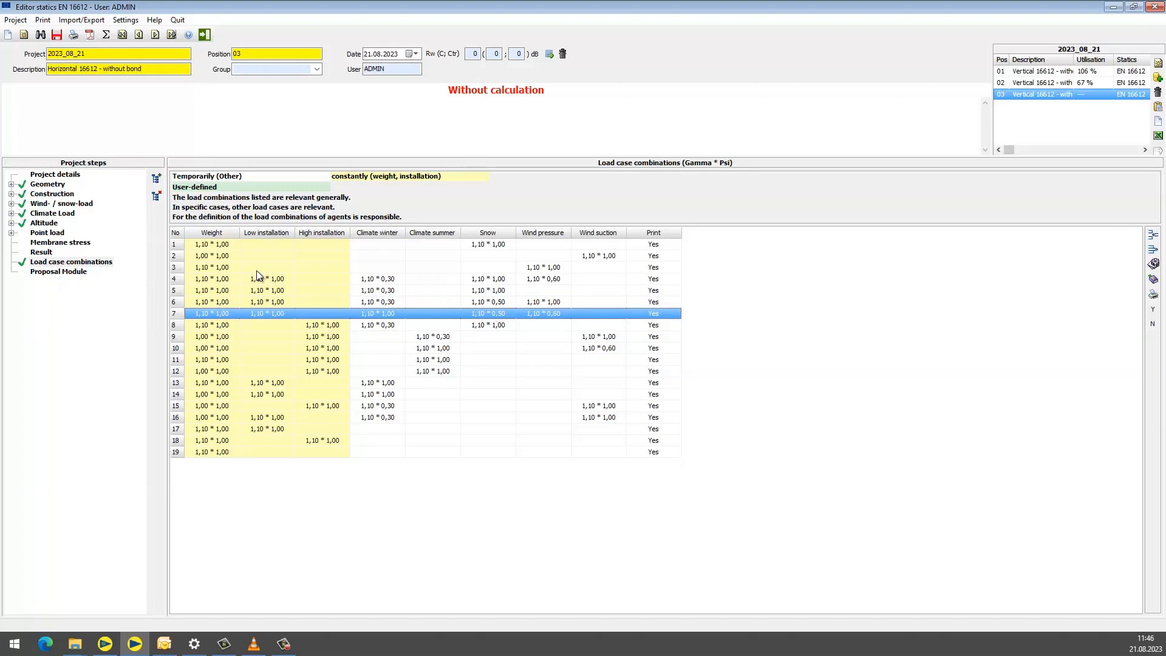
- Go through the climate load, altitude, point load and membrane stress settings and calculate position 03's result
{"action": "left_click", "coordinate": [59, 215]}
{"action": "left_click", "coordinate": [59, 224]}
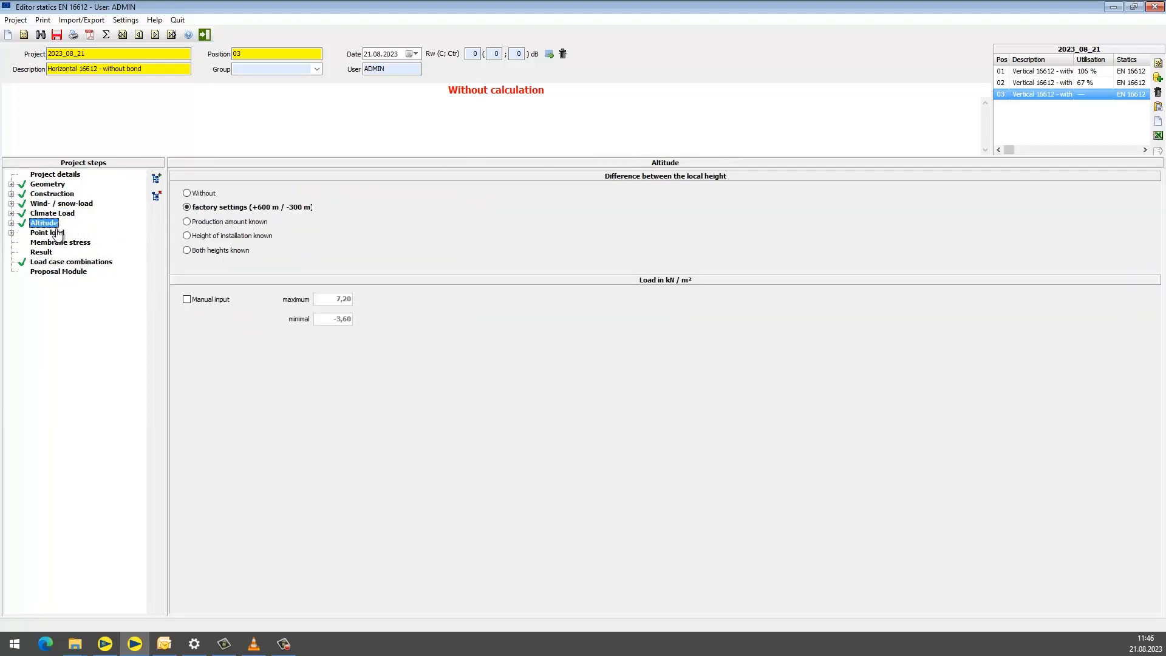
{"action": "left_click", "coordinate": [58, 234]}
{"action": "left_click", "coordinate": [63, 243]}
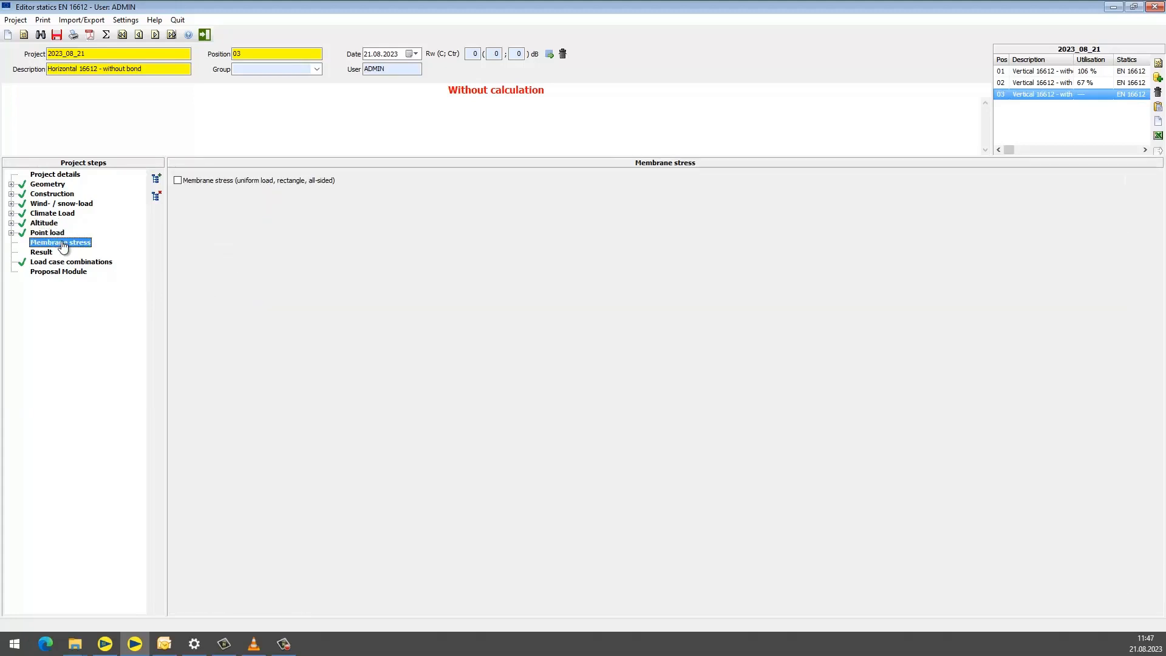
{"action": "left_click", "coordinate": [52, 253]}
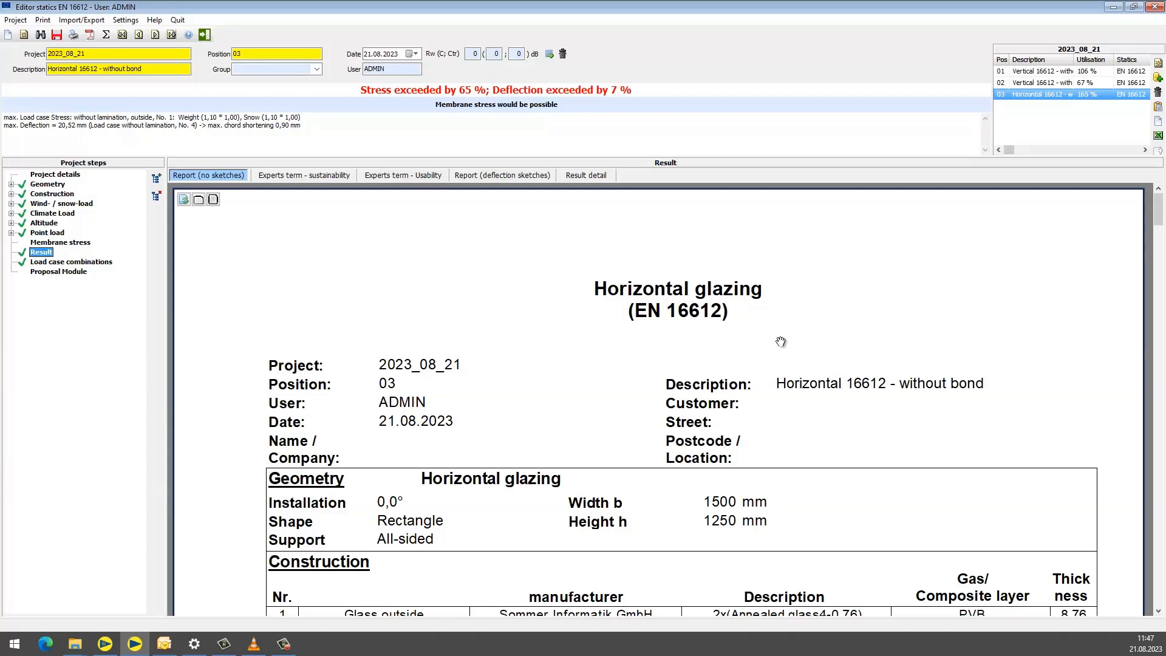
- Review the horizontal glazing report down to the snow load and the proof summary
{"action": "scroll", "coordinate": [782, 340], "scroll_direction": "down", "scroll_amount": 10}
{"action": "scroll", "coordinate": [782, 341], "scroll_direction": "down", "scroll_amount": 5}
{"action": "scroll", "coordinate": [782, 340], "scroll_direction": "up", "scroll_amount": 3}
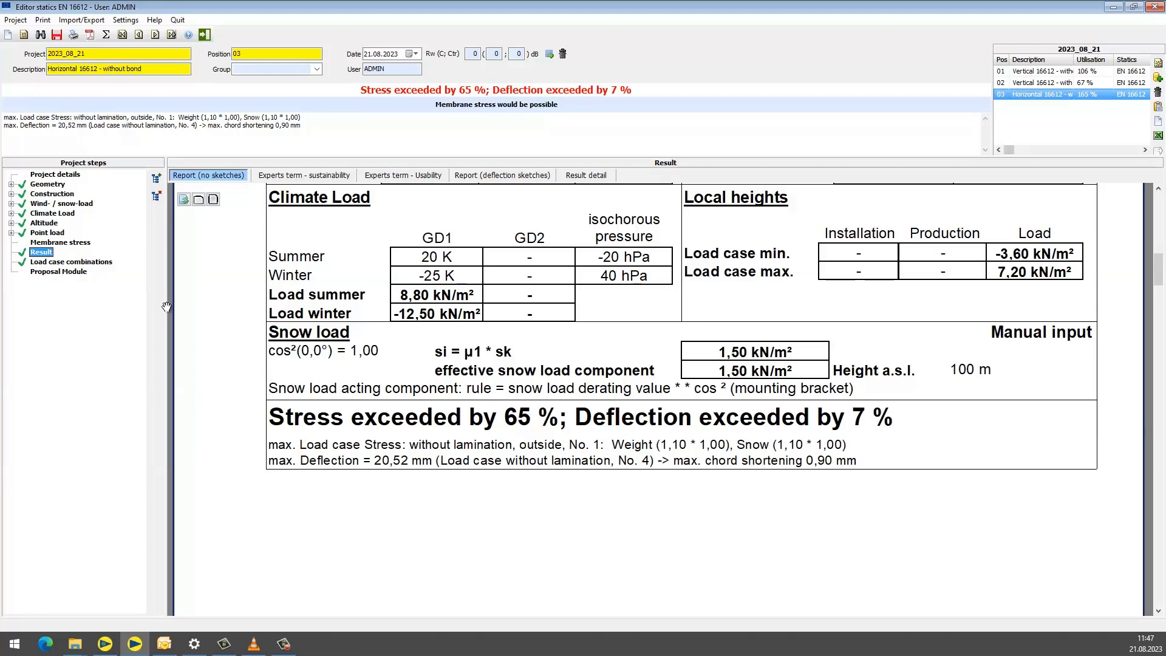
- Compare the glass thickness proposals for a thicker sheet outside/top, symmetric and inside/below
{"action": "left_click", "coordinate": [85, 273]}
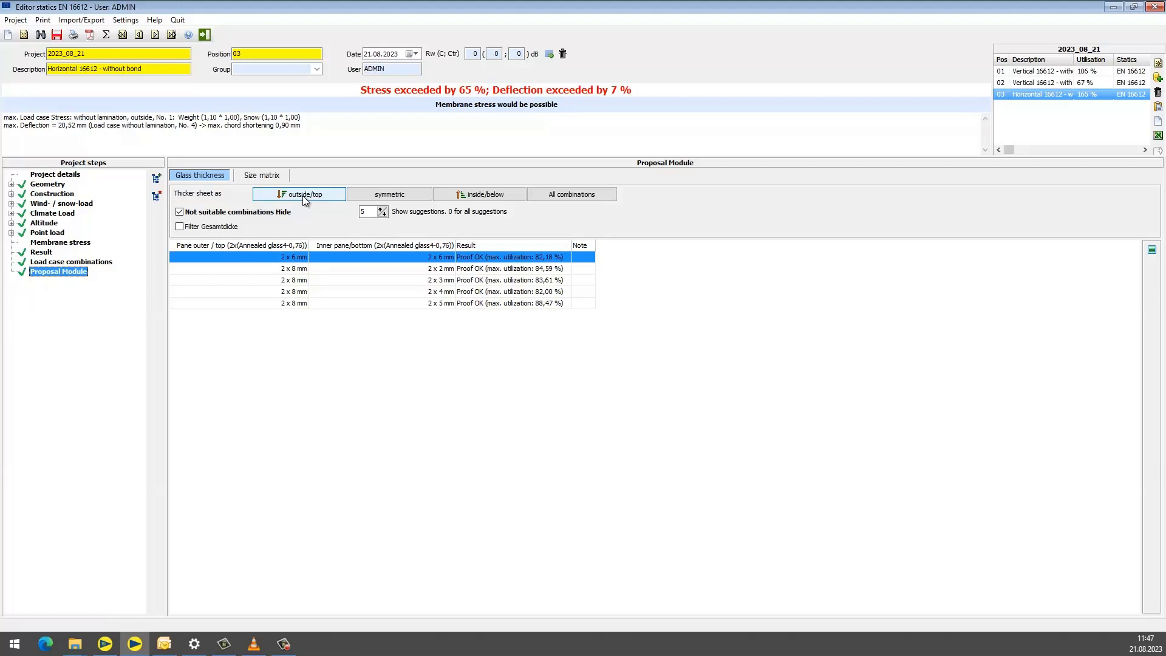
{"action": "left_click", "coordinate": [382, 196]}
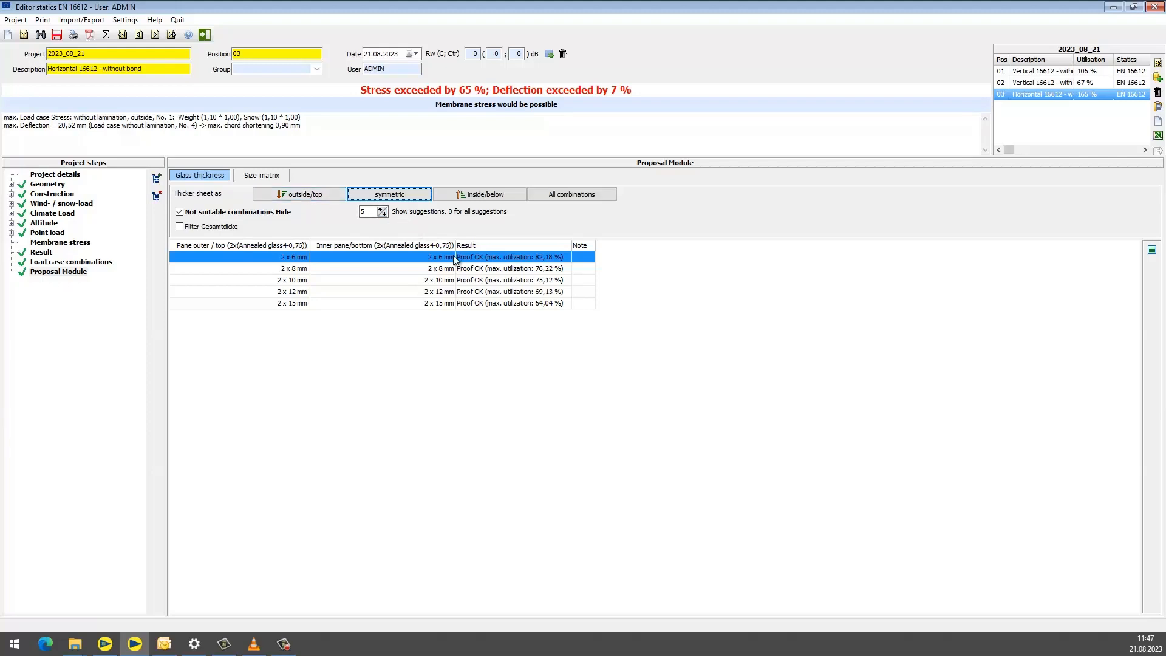
{"action": "left_click", "coordinate": [340, 196]}
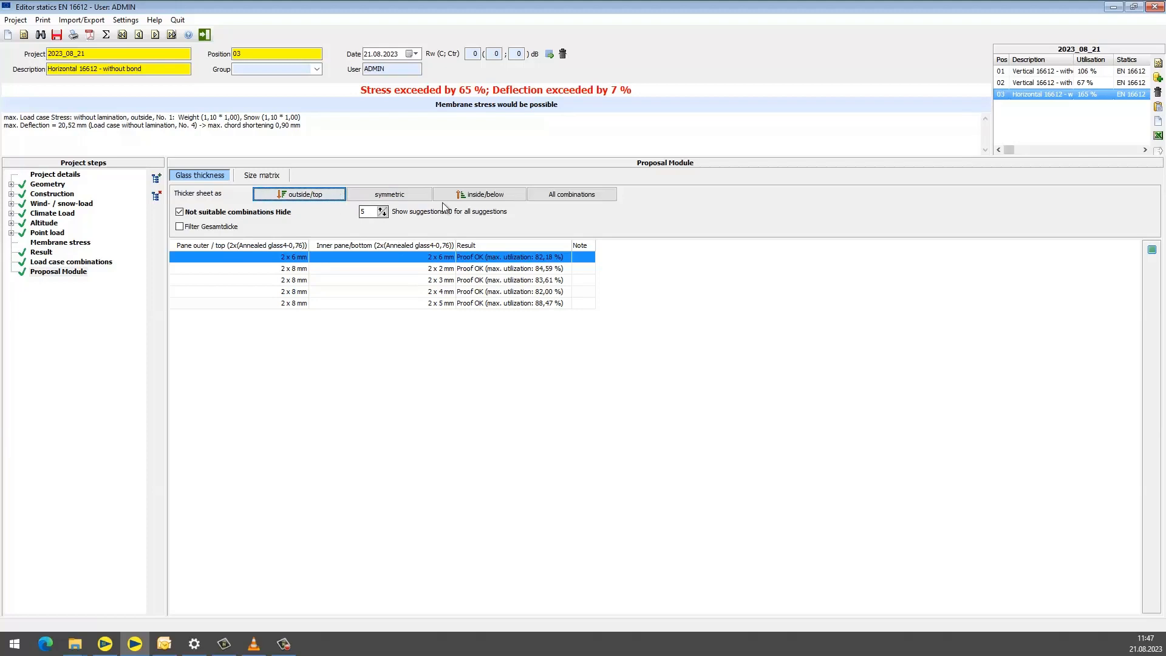
{"action": "left_click", "coordinate": [486, 200]}
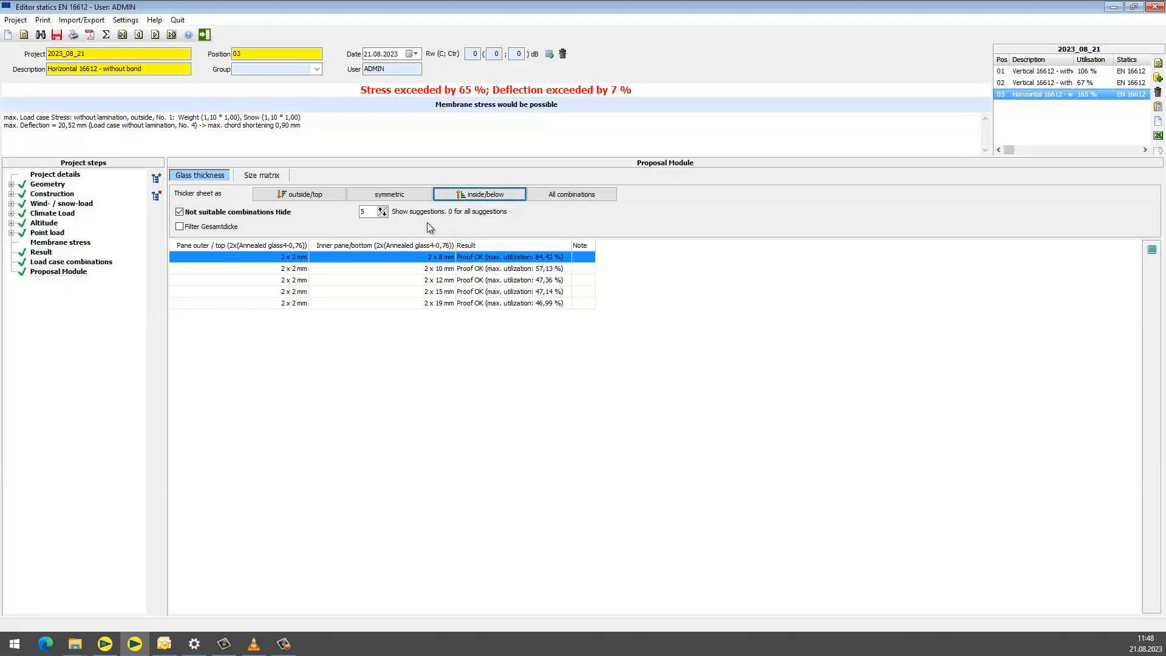
- Apply the symmetric proposal with 2 x 6 mm for both the outer and inner panes to the glazing
{"action": "left_click", "coordinate": [401, 195]}
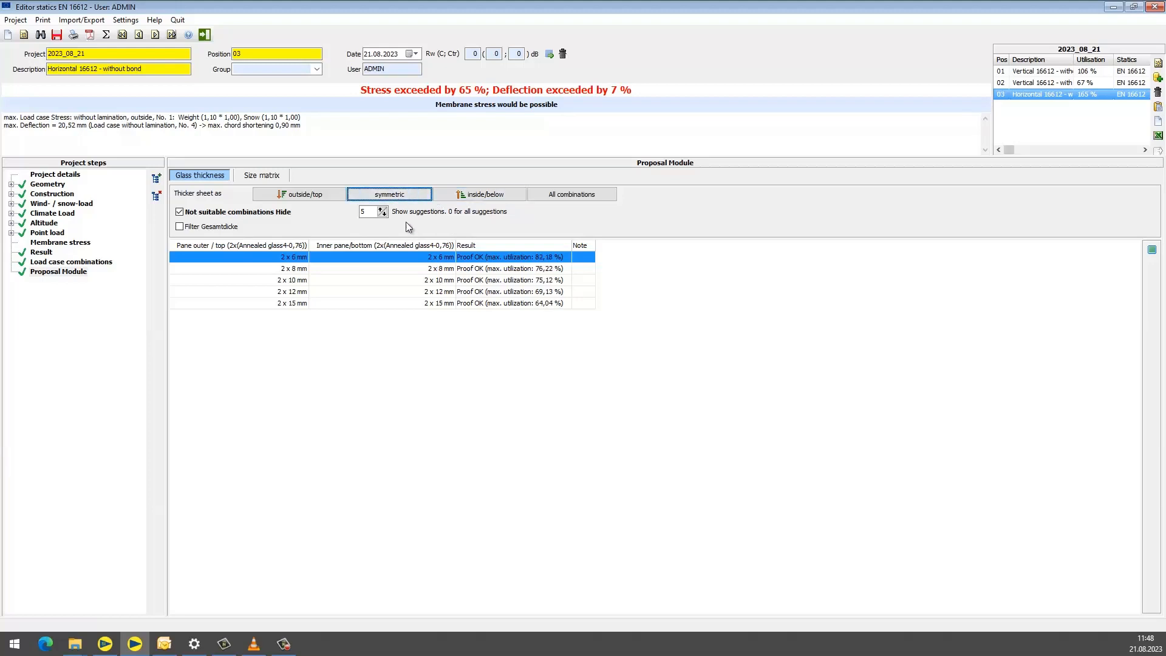
{"action": "double_click", "coordinate": [406, 257]}
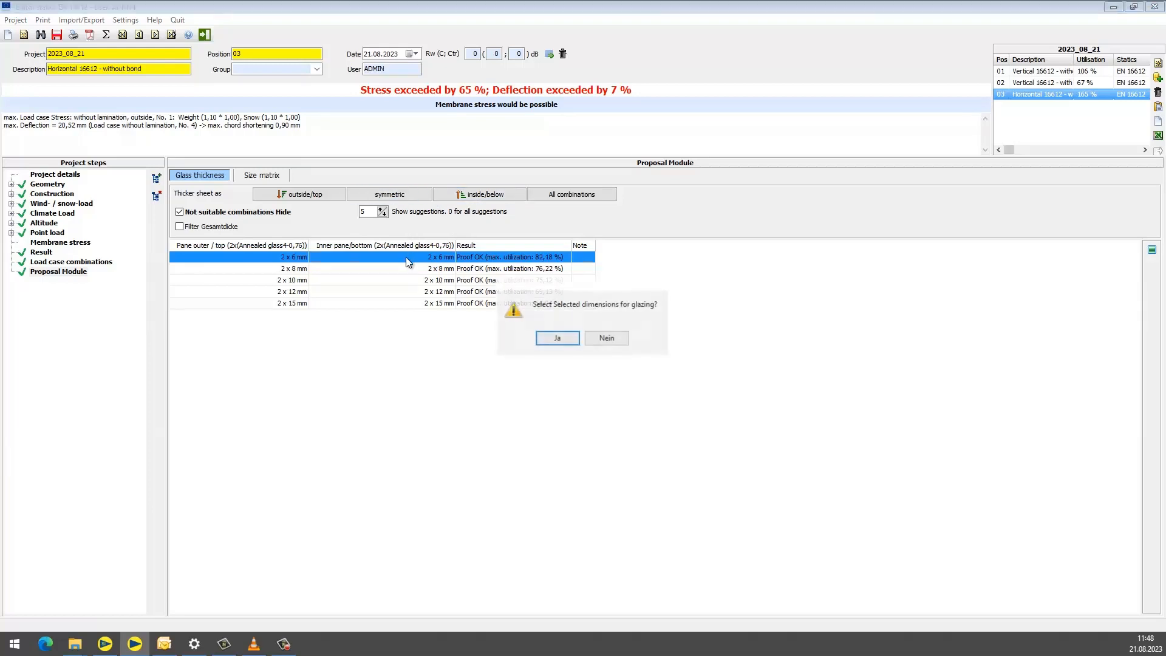
{"action": "left_click", "coordinate": [557, 338]}
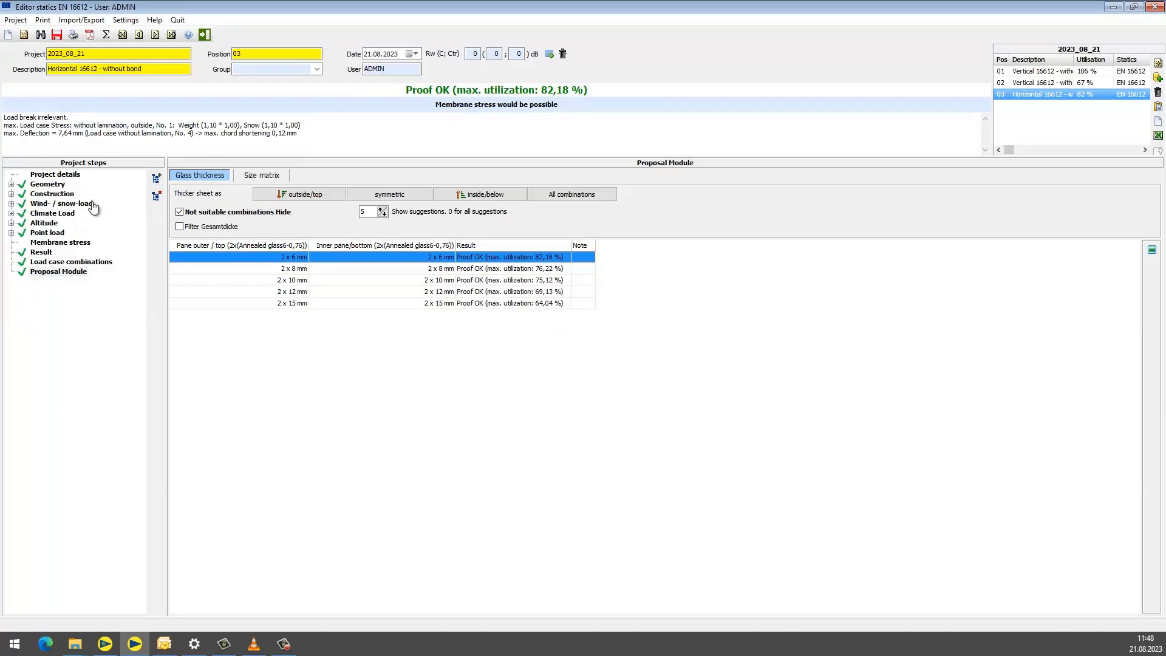
- Check the updated construction and review the recalculated report down to its snow load and proof summary
{"action": "left_click", "coordinate": [51, 194]}
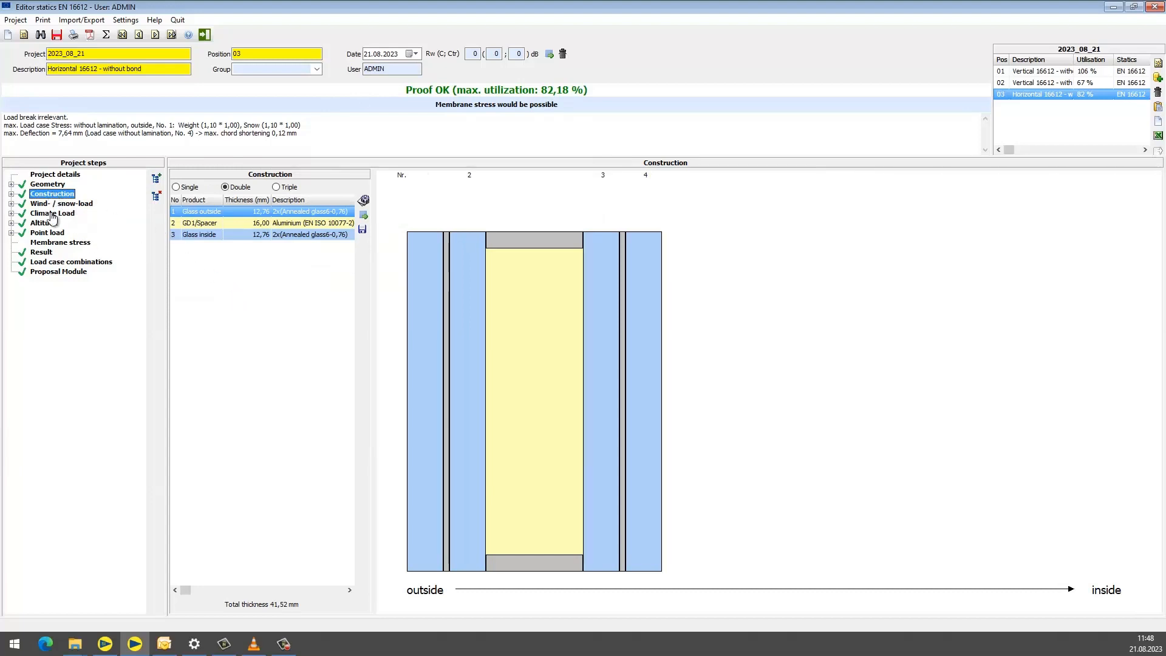
{"action": "left_click", "coordinate": [41, 252]}
{"action": "scroll", "coordinate": [693, 365], "scroll_direction": "up", "scroll_amount": 2}
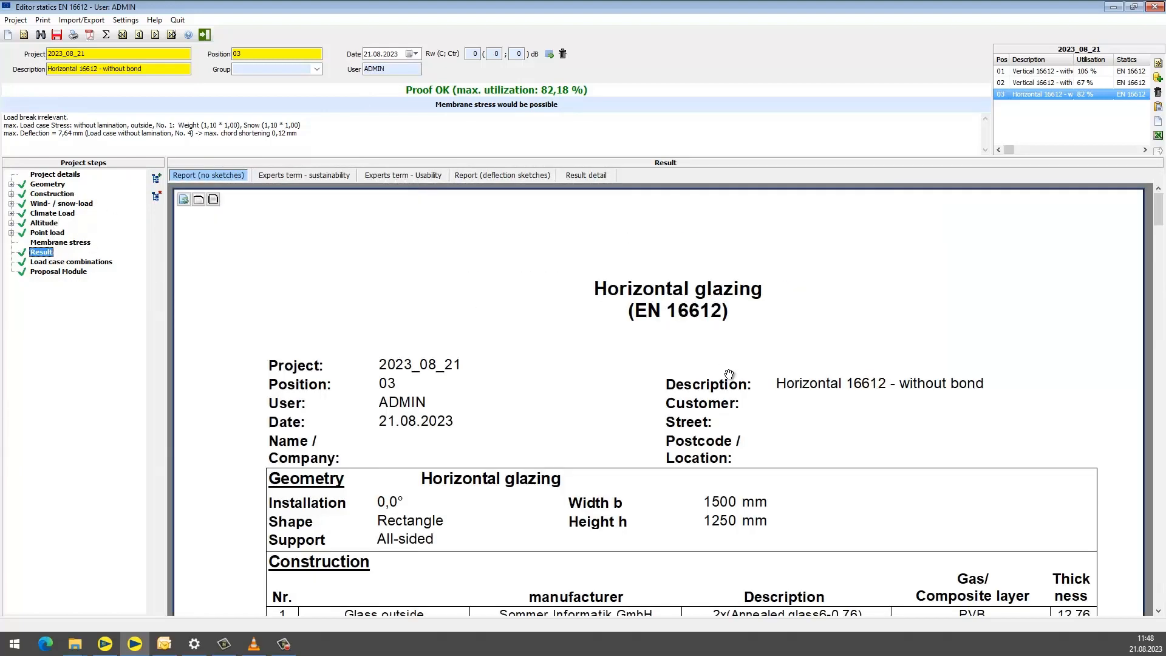
{"action": "scroll", "coordinate": [729, 373], "scroll_direction": "down", "scroll_amount": 5}
{"action": "scroll", "coordinate": [729, 373], "scroll_direction": "down", "scroll_amount": 5}
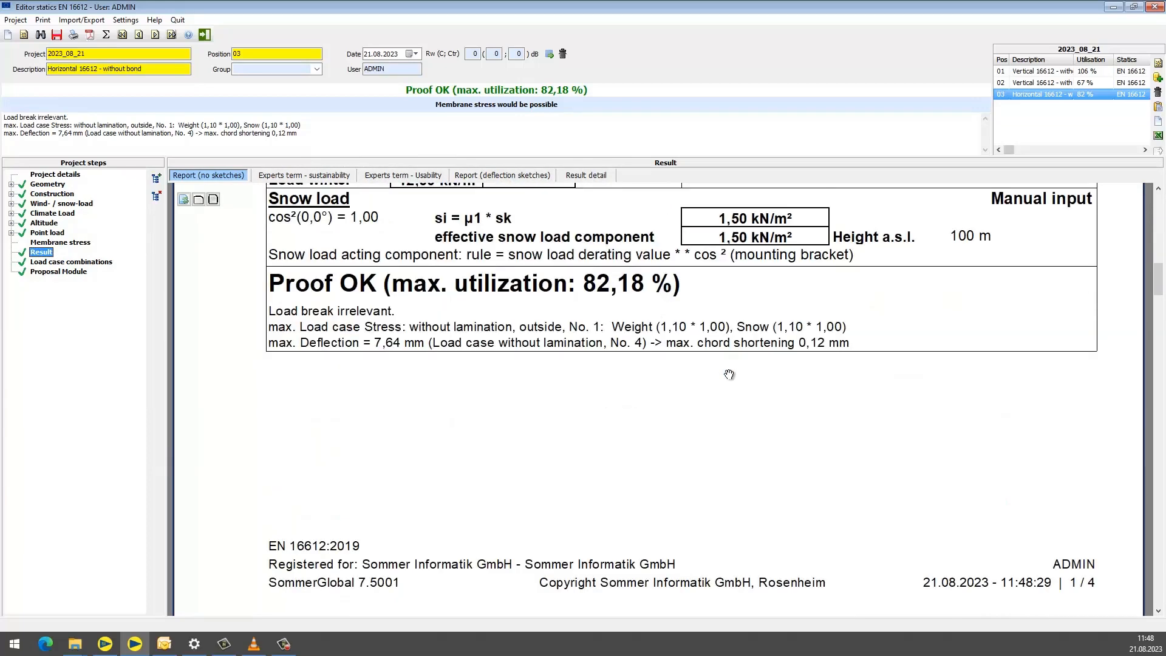
{"action": "scroll", "coordinate": [729, 374], "scroll_direction": "up", "scroll_amount": 2}
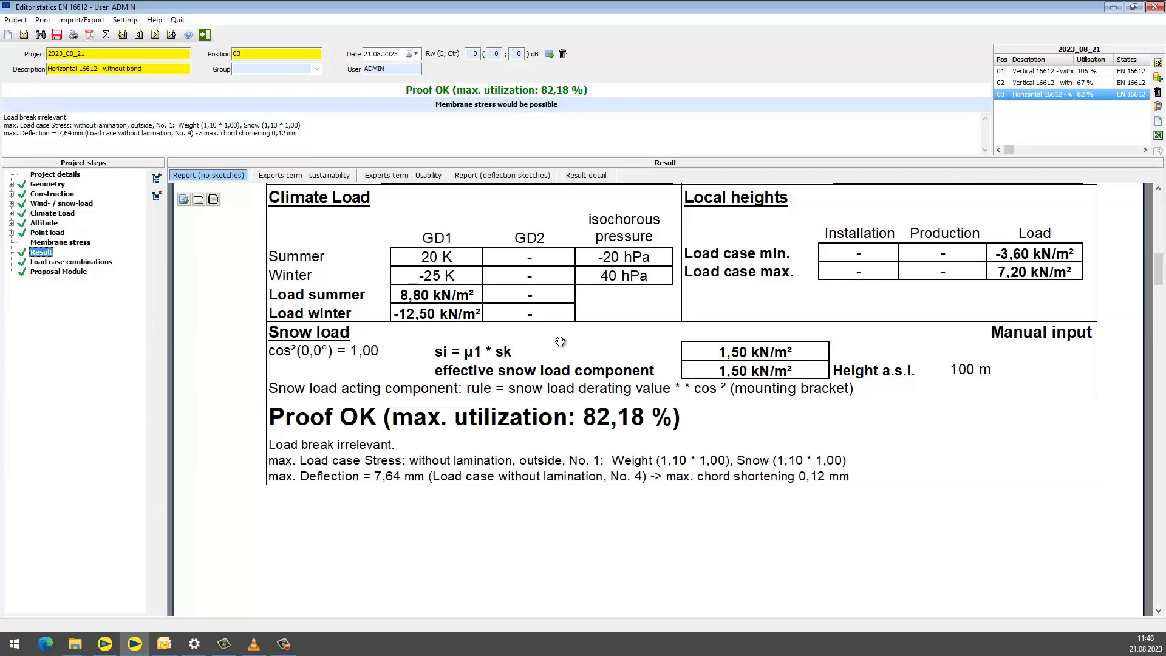
- Examine the size matrix for 500 to 2000 mm formats in 100 mm increments, comparing stress utilization with deflection utilization
{"action": "left_click", "coordinate": [68, 272]}
{"action": "left_click", "coordinate": [265, 173]}
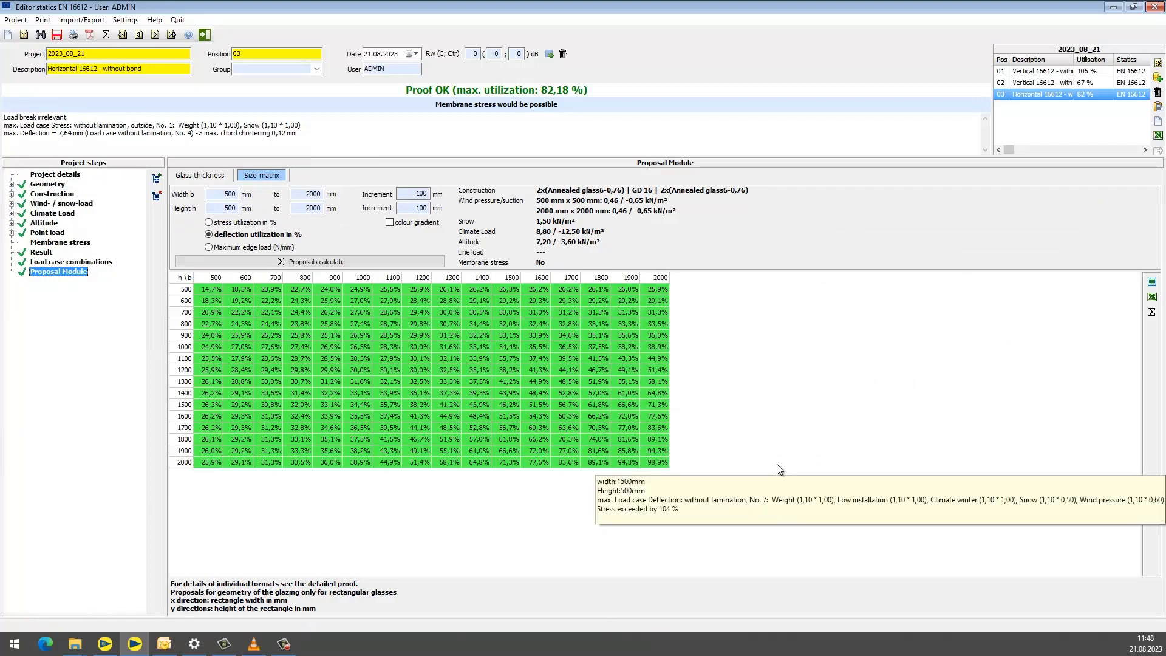
{"action": "left_click", "coordinate": [254, 223]}
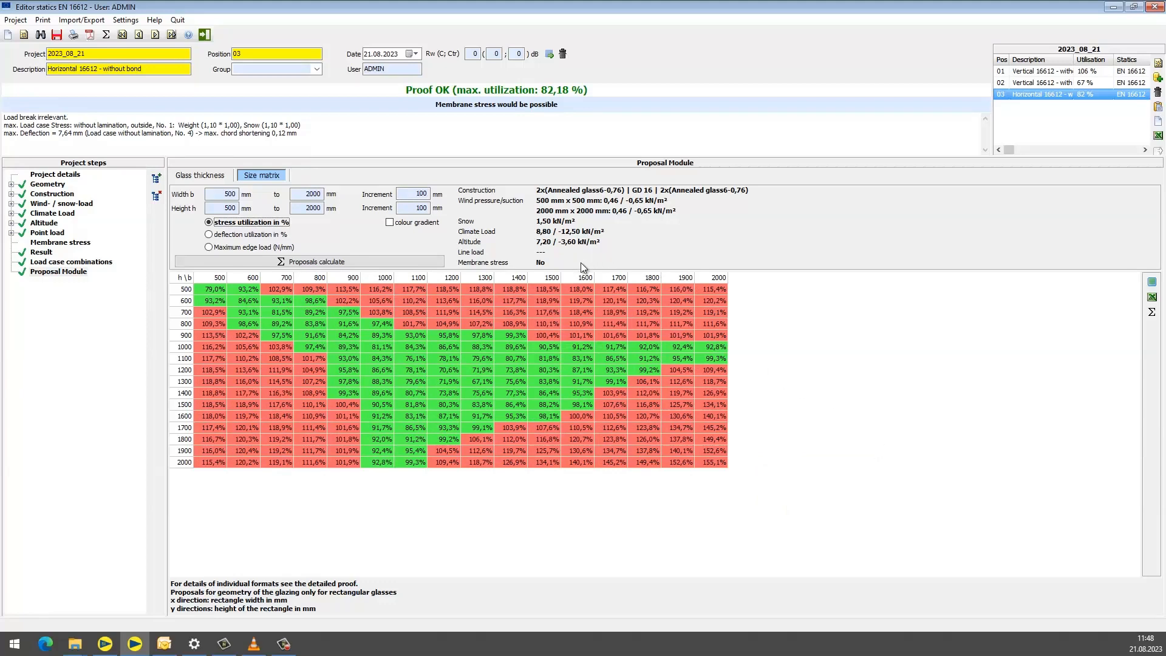
{"action": "mouse_move", "coordinate": [511, 295]}
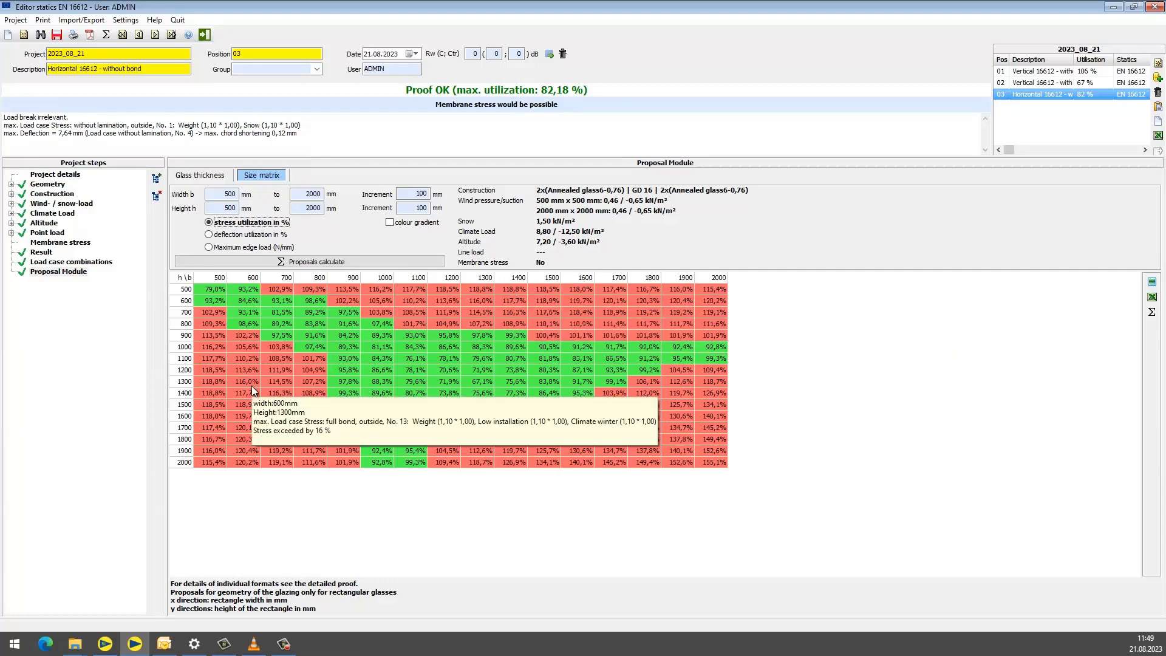
{"action": "mouse_move", "coordinate": [252, 388]}
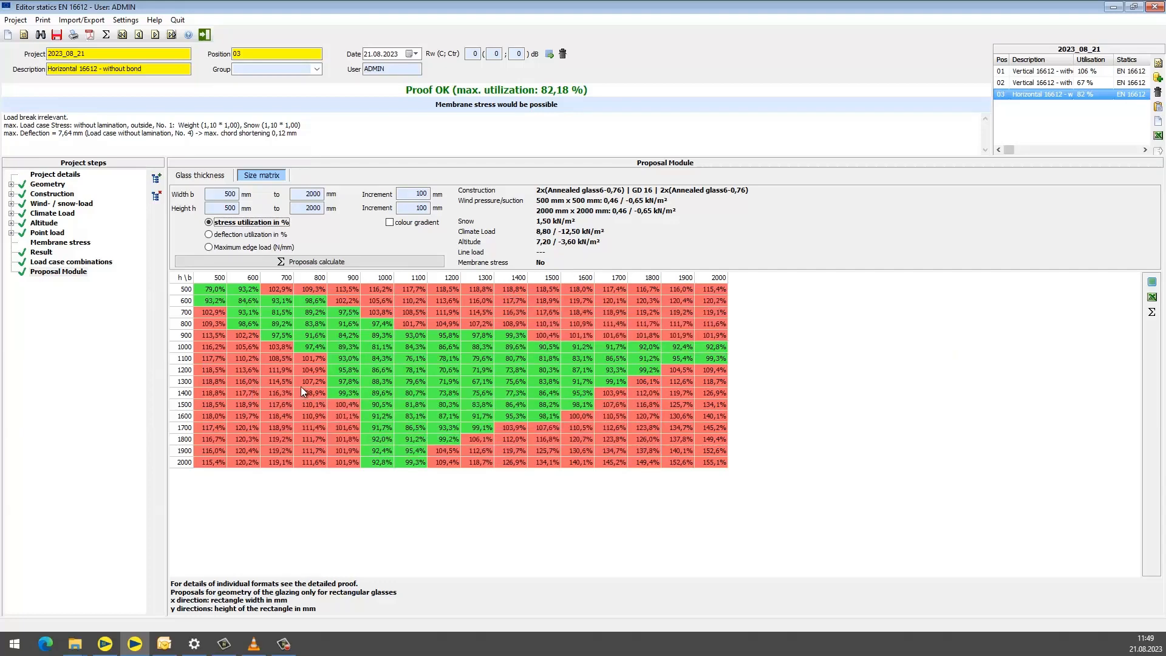
{"action": "mouse_move", "coordinate": [358, 381]}
{"action": "mouse_move", "coordinate": [712, 362]}
{"action": "left_click", "coordinate": [209, 235]}
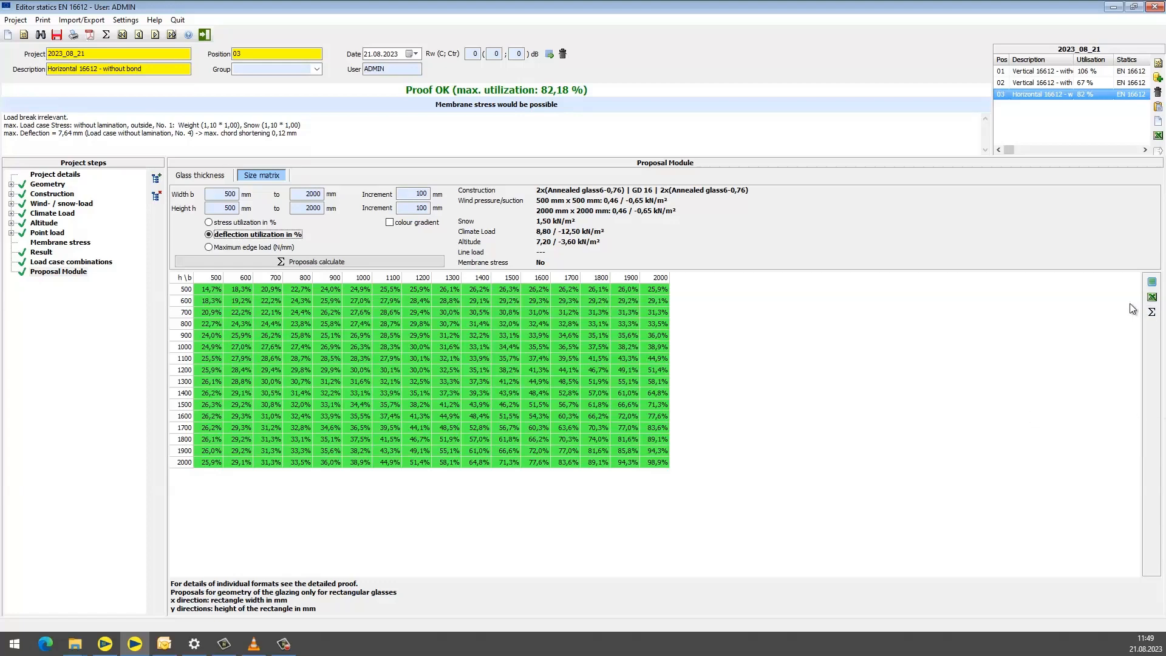
- Export the size matrix to Excel and review its stress utilization, deflection utilization and maximum edge load tables
{"action": "left_click", "coordinate": [1151, 299]}
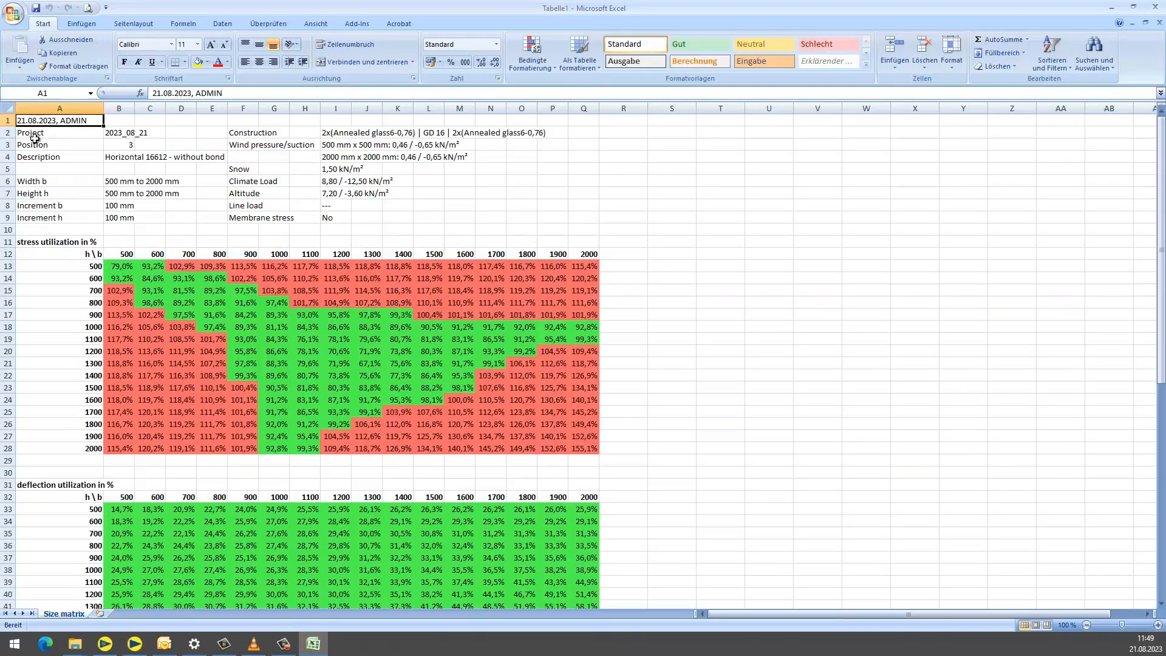
{"action": "scroll", "coordinate": [312, 274], "scroll_direction": "down", "scroll_amount": 3}
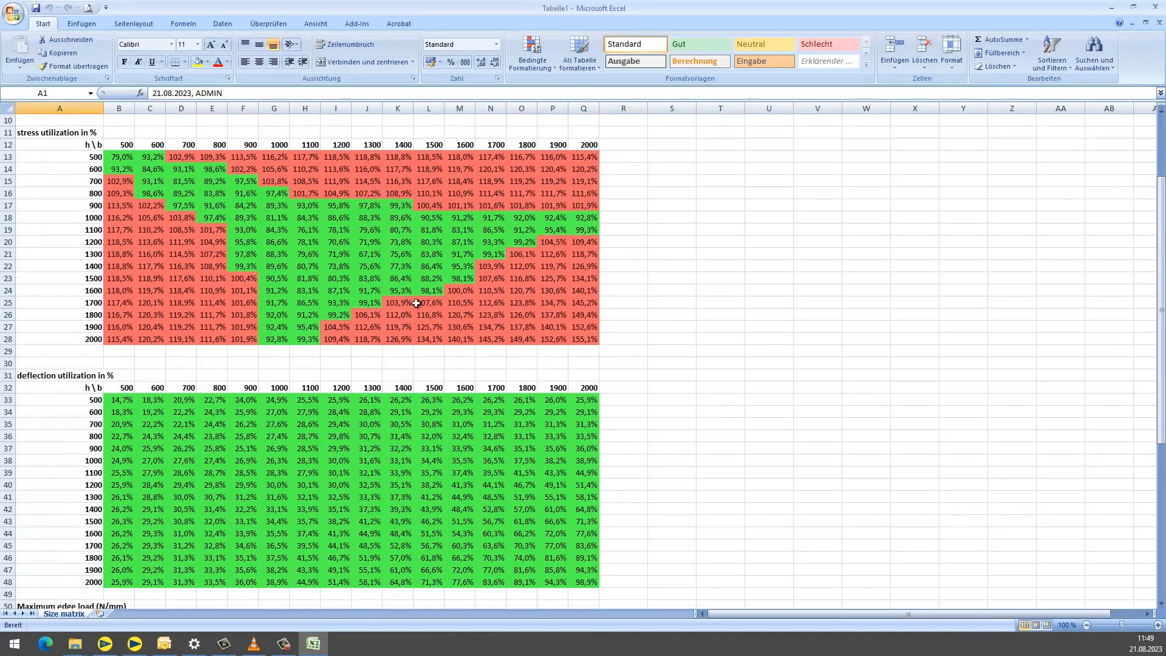
{"action": "scroll", "coordinate": [416, 302], "scroll_direction": "down", "scroll_amount": 9}
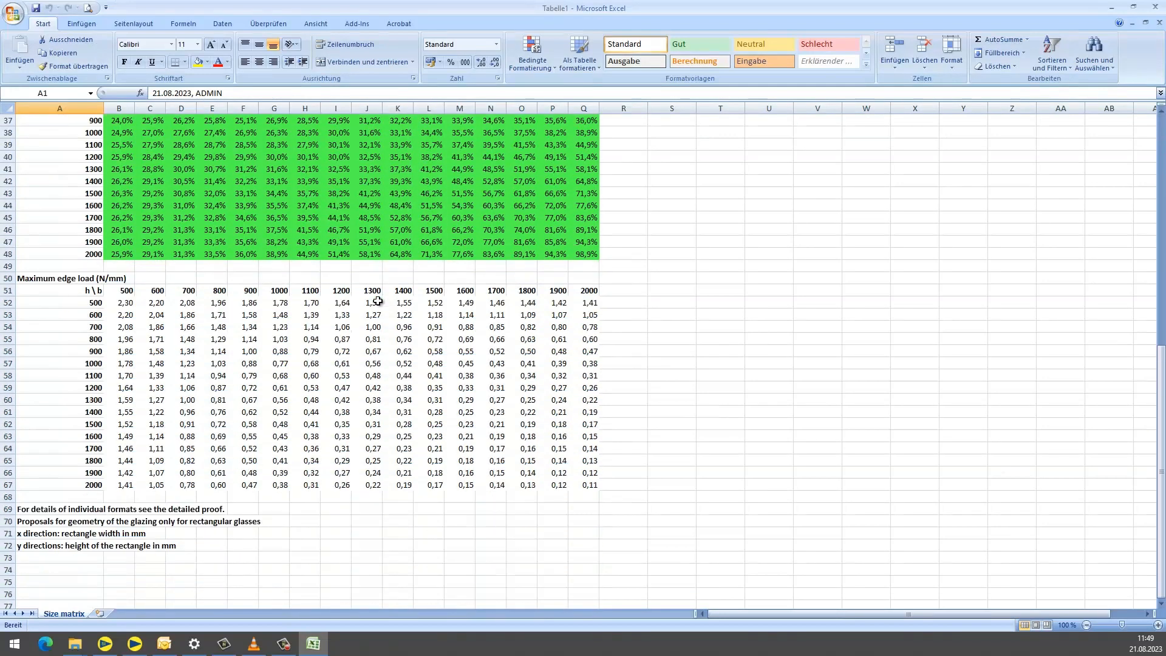
{"action": "scroll", "coordinate": [378, 302], "scroll_direction": "down", "scroll_amount": 6}
{"action": "scroll", "coordinate": [378, 301], "scroll_direction": "up", "scroll_amount": 6}
{"action": "scroll", "coordinate": [378, 301], "scroll_direction": "up", "scroll_amount": 6}
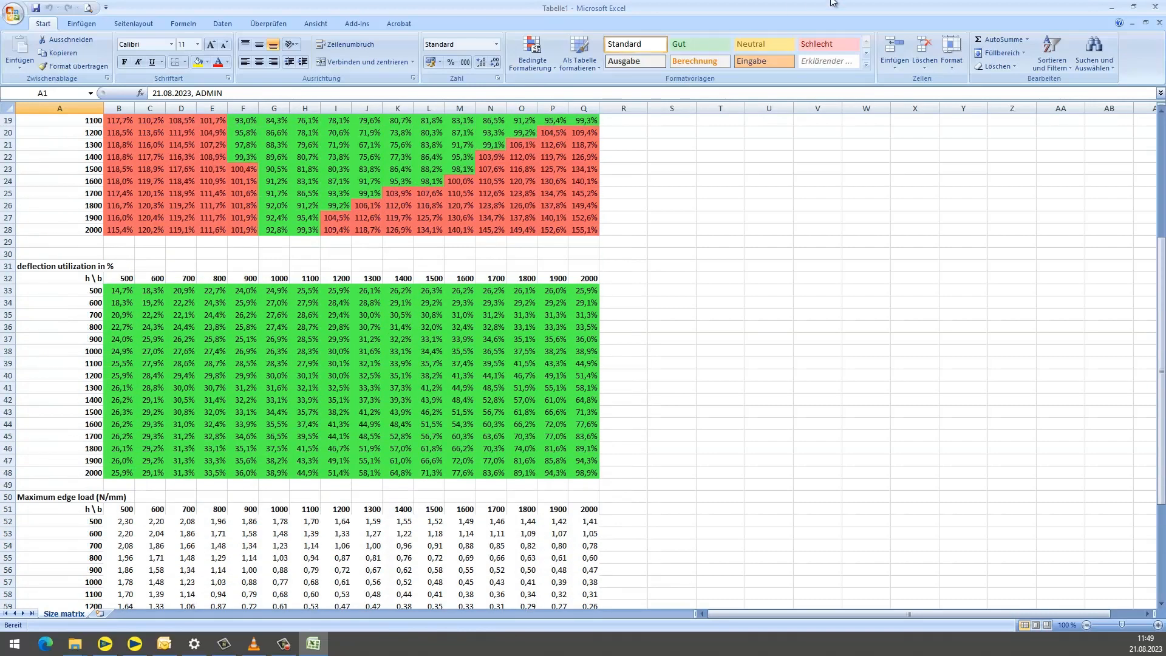
- Close the exported Excel workbook and exit the EN 16612 statics editor to the SommerGlobal start screen
{"action": "left_click", "coordinate": [1155, 7]}
{"action": "left_click", "coordinate": [1048, 352]}
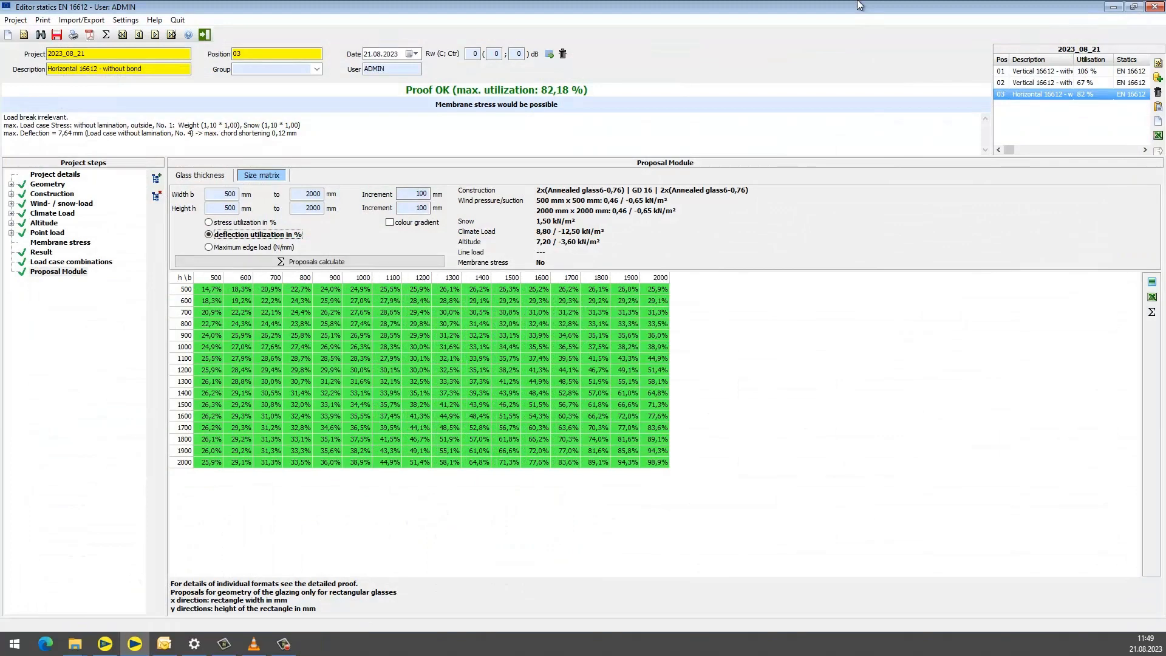
{"action": "left_click", "coordinate": [1155, 7]}
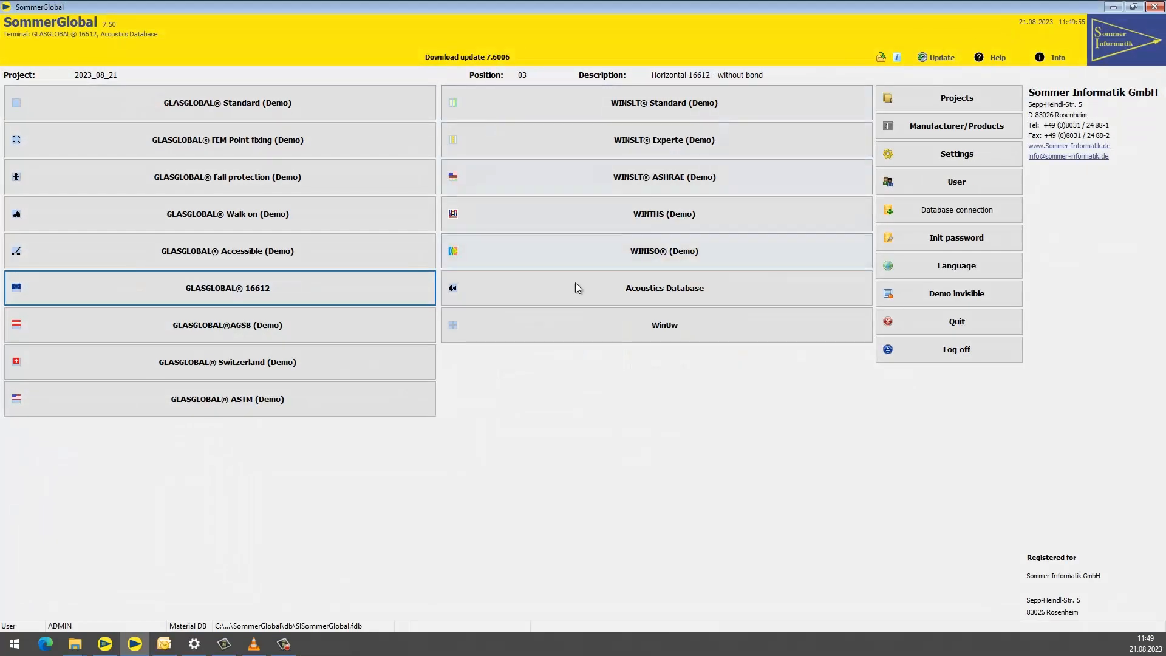